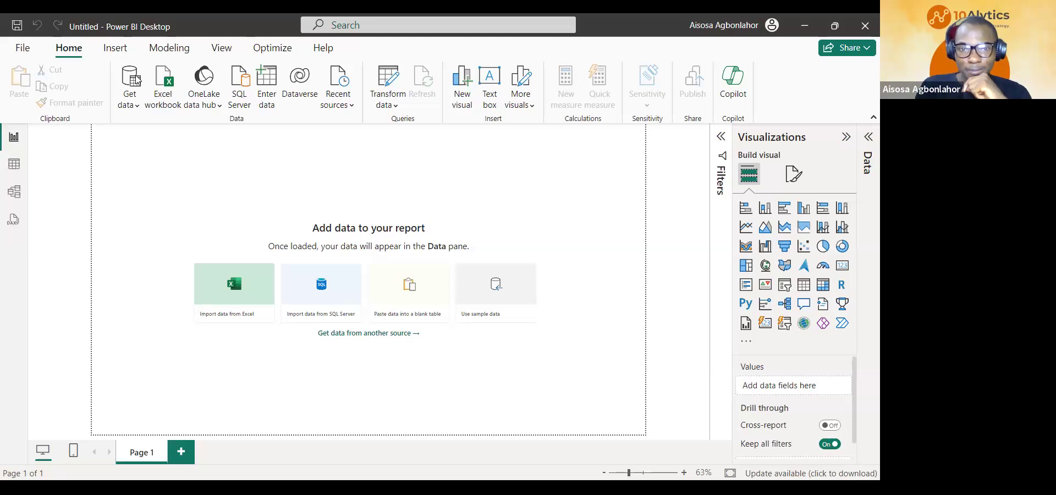
Start a new data connection using Excel Workbook as the source type
{"action": "left_click", "coordinate": [137, 80]}
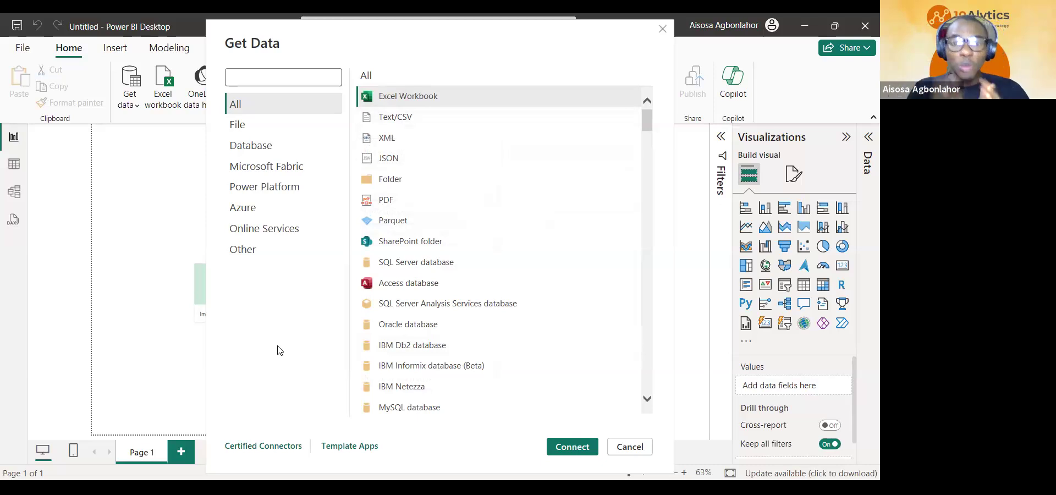
{"action": "left_click", "coordinate": [417, 101]}
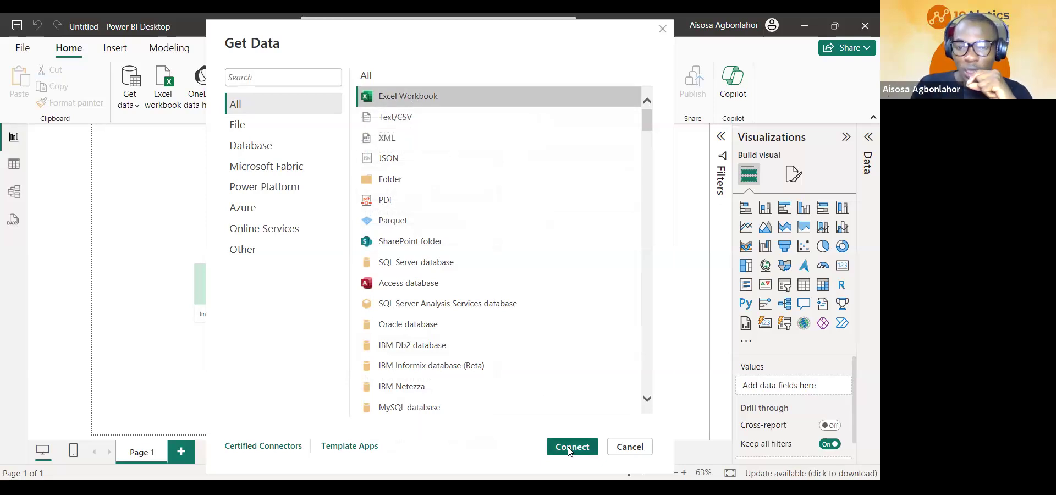
{"action": "left_click", "coordinate": [569, 448]}
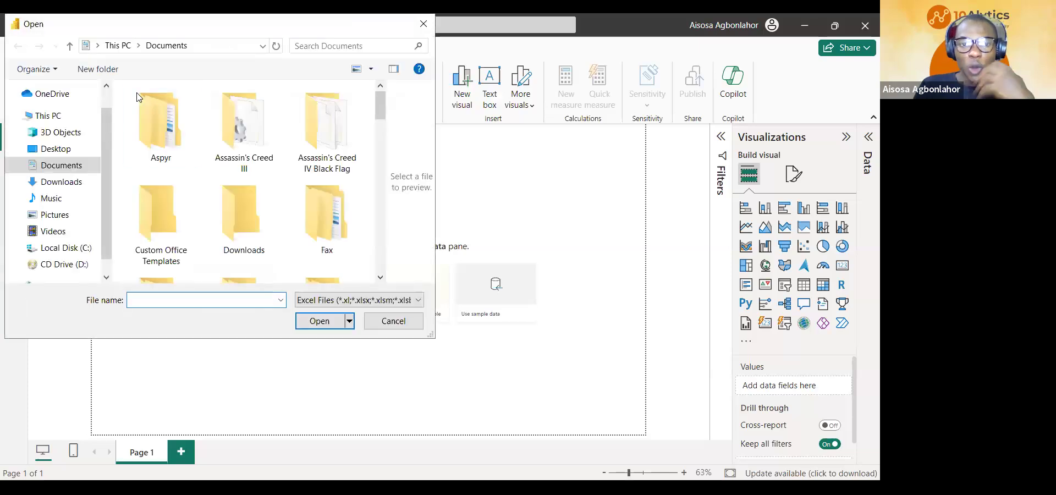
Open the file retail_sales_dataset.xlsx from the Downloads folder as the data source
{"action": "scroll", "coordinate": [188, 165], "scroll_direction": "down", "scroll_amount": 5}
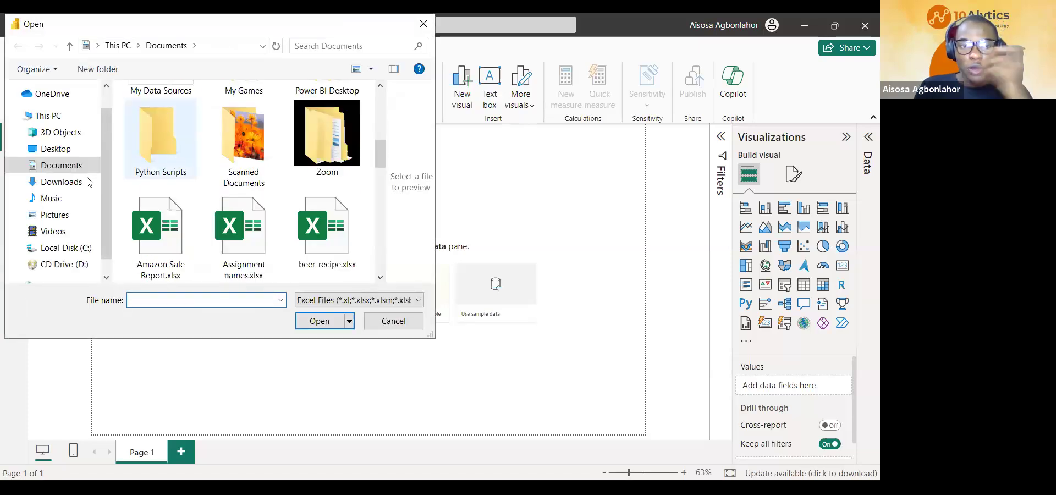
{"action": "left_click", "coordinate": [62, 181]}
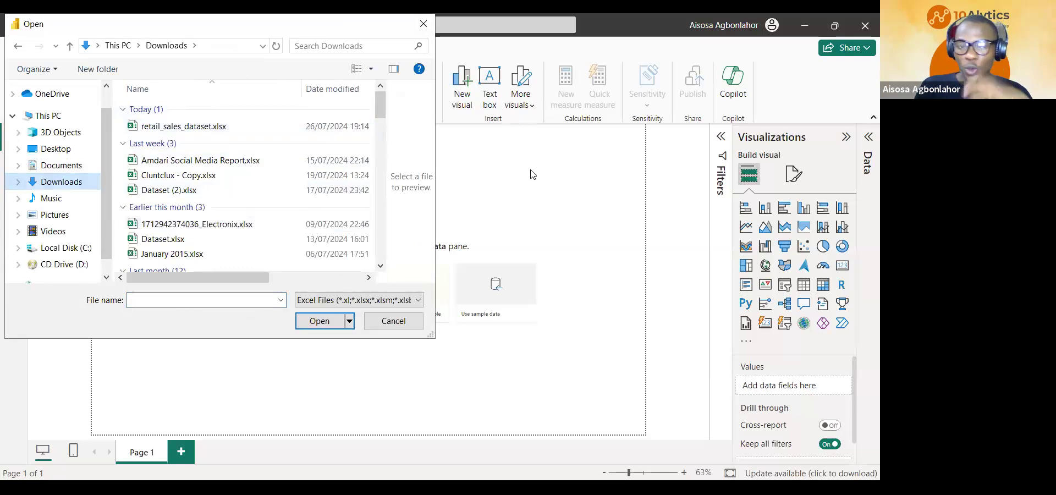
{"action": "left_click", "coordinate": [446, 132]}
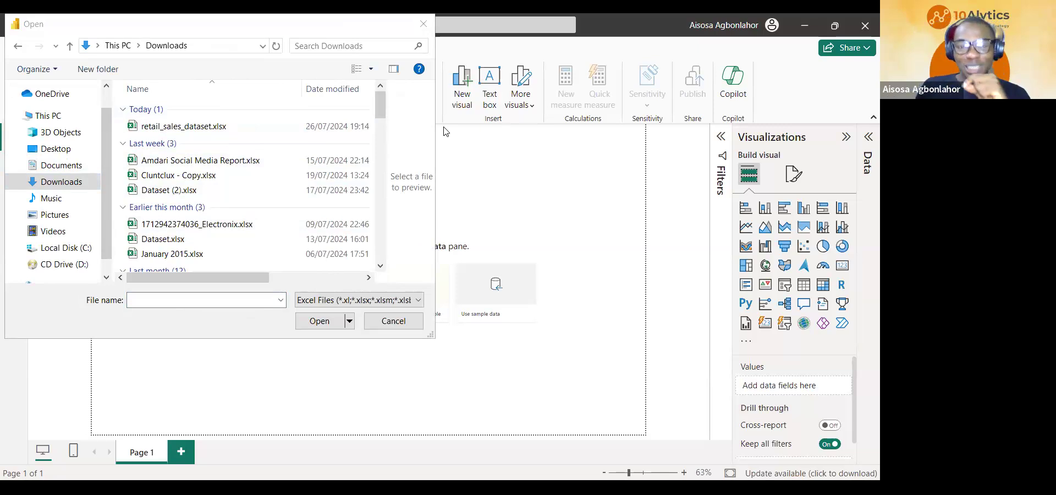
{"action": "left_click", "coordinate": [73, 182]}
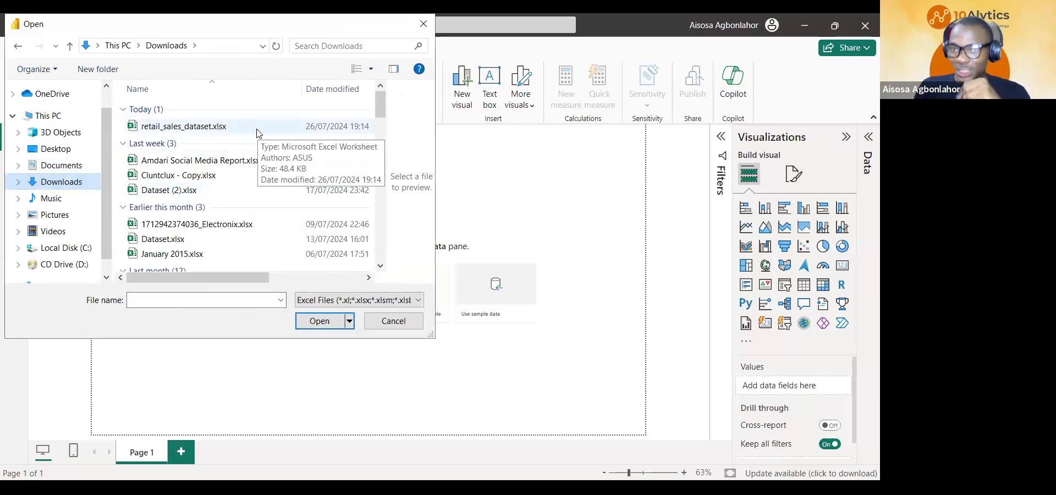
{"action": "left_click", "coordinate": [223, 137]}
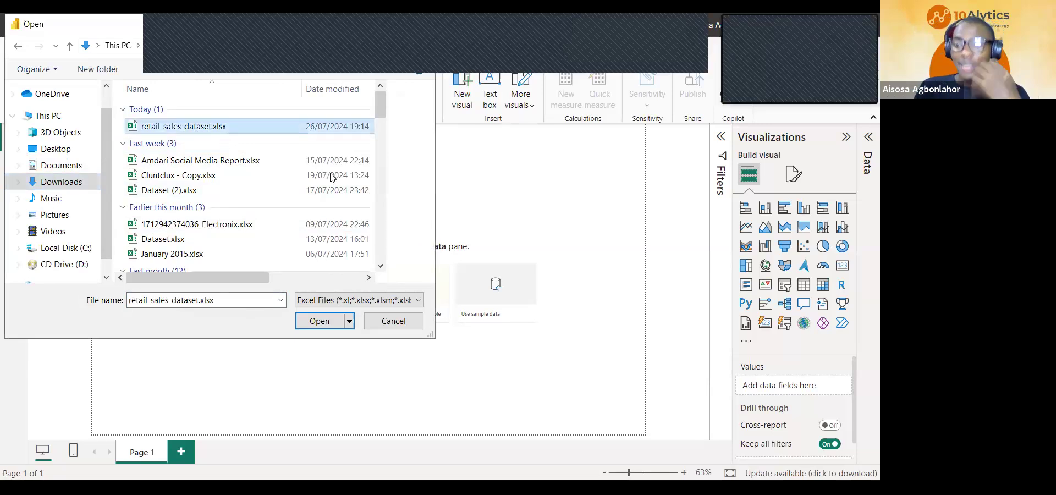
{"action": "left_click", "coordinate": [324, 321]}
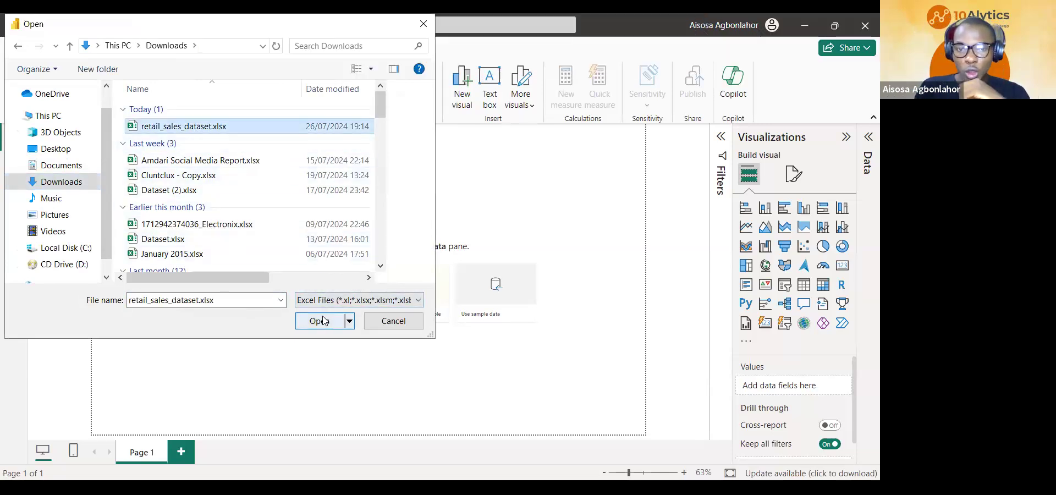
{"action": "left_click", "coordinate": [324, 322]}
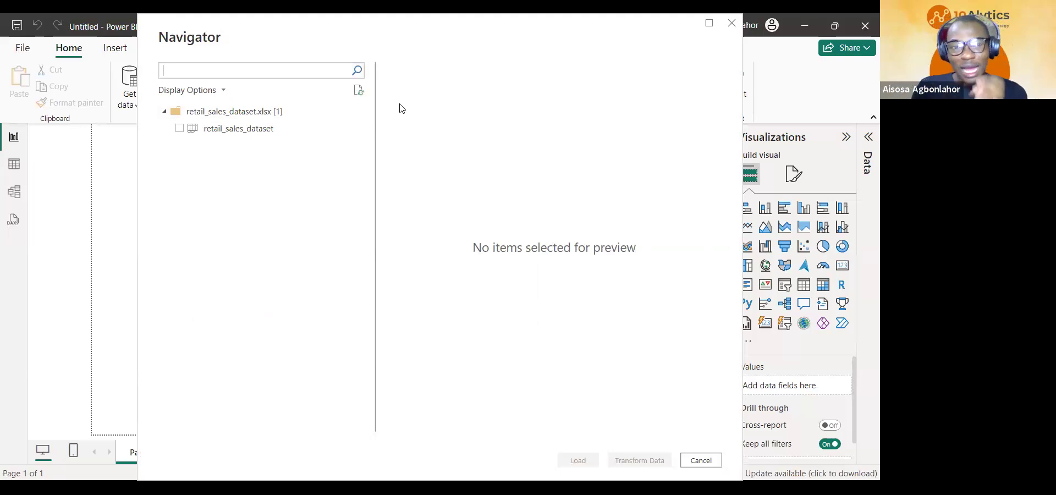
Select the retail_sales_dataset table for import and look through its columns from Transaction ID to Total Amount in the preview
{"action": "left_click", "coordinate": [179, 130]}
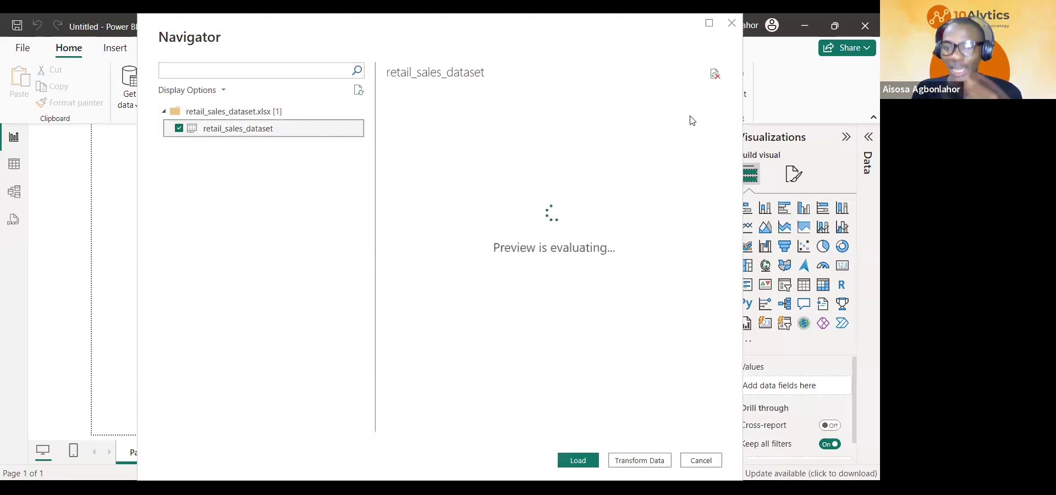
{"action": "left_click_drag", "start_coordinate": [461, 431], "coordinate": [463, 394]}
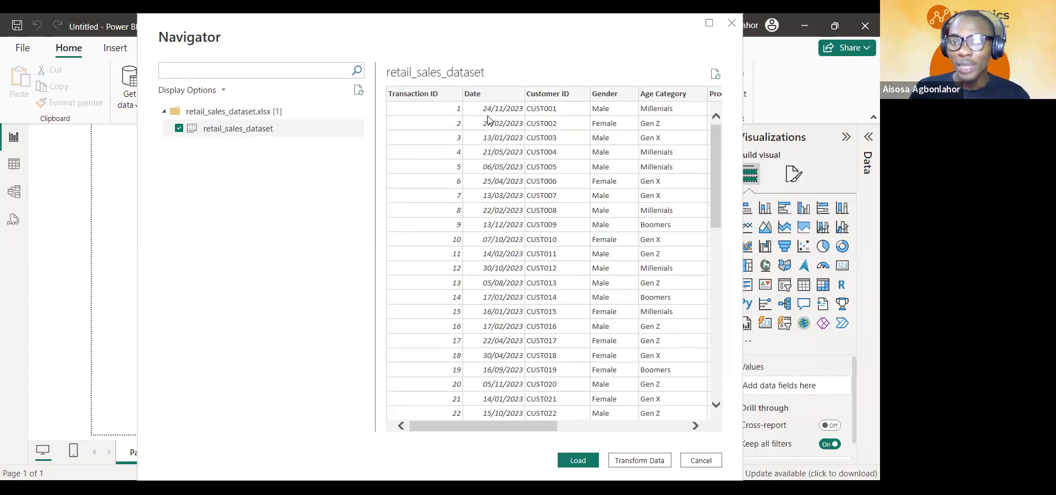
{"action": "left_click_drag", "start_coordinate": [471, 428], "coordinate": [605, 424]}
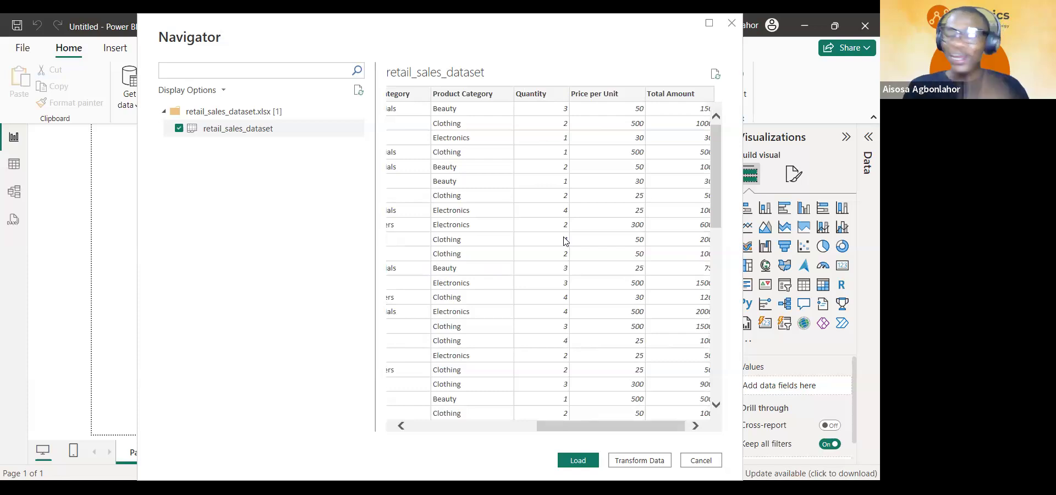
{"action": "scroll", "coordinate": [566, 242], "scroll_direction": "down", "scroll_amount": 5}
{"action": "scroll", "coordinate": [549, 243], "scroll_direction": "up", "scroll_amount": 5}
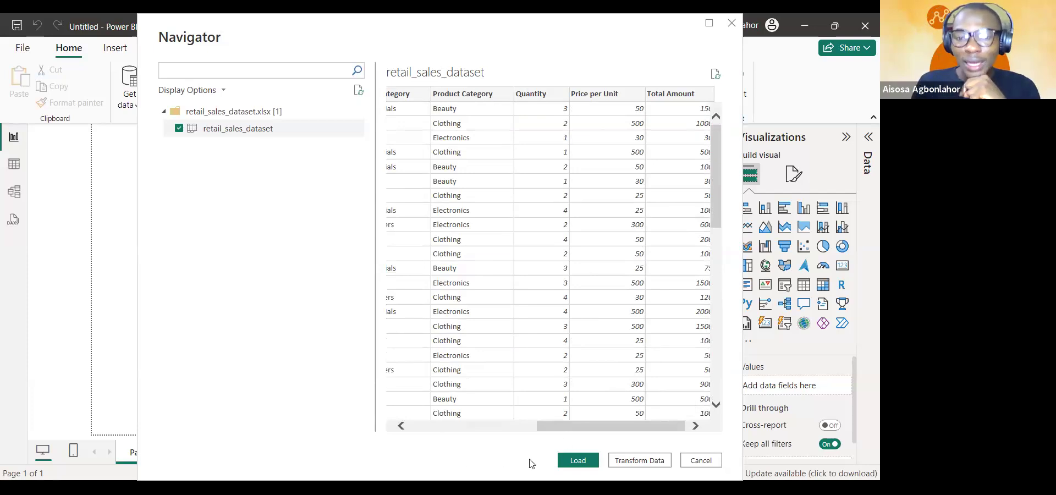
{"action": "left_click_drag", "start_coordinate": [584, 427], "coordinate": [505, 444]}
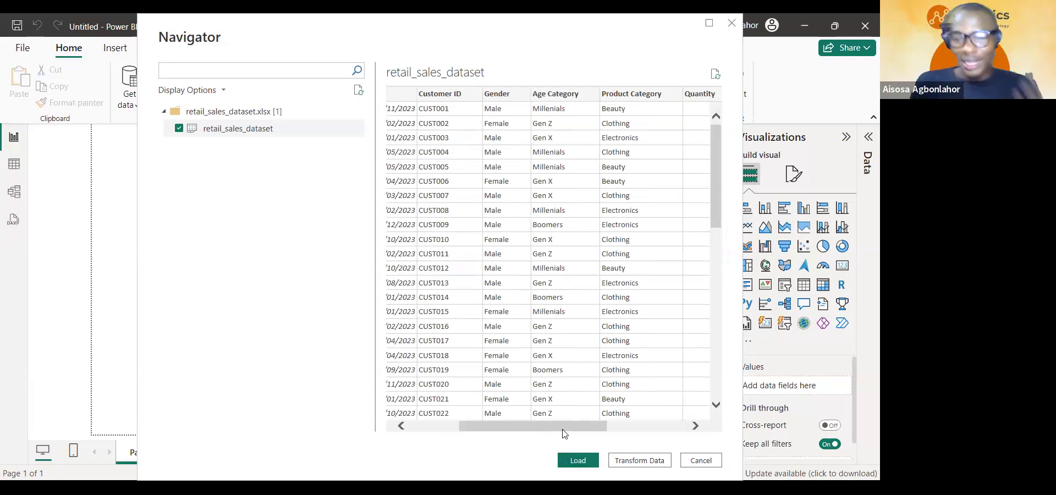
{"action": "left_click_drag", "start_coordinate": [560, 427], "coordinate": [621, 442]}
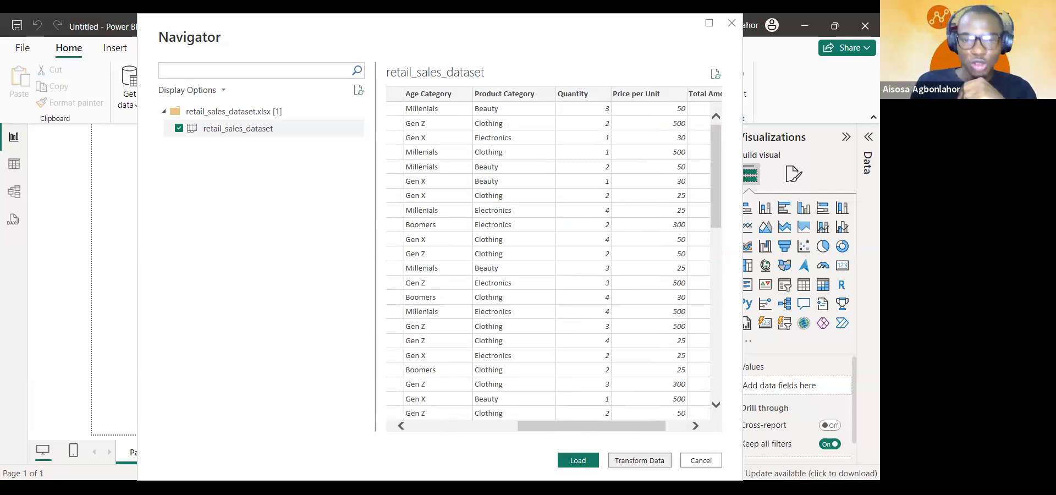
Open the selected retail_sales_dataset table in Power Query Editor for transformation
{"action": "left_click", "coordinate": [639, 461]}
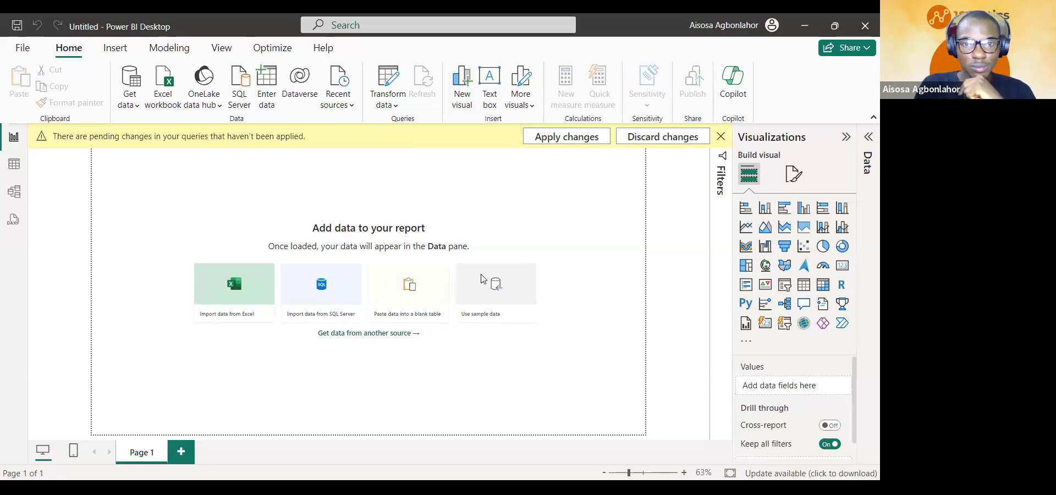
{"action": "key", "text": "alt+Tab"}
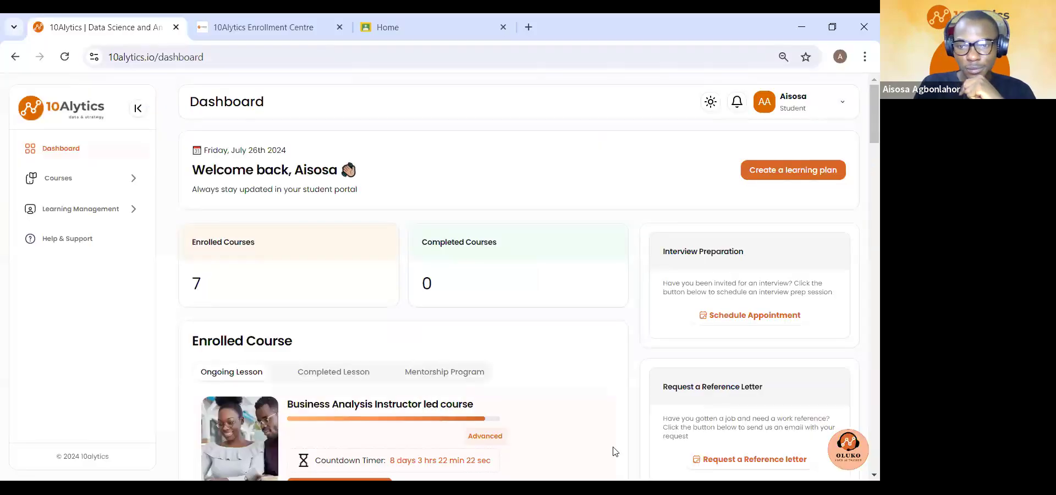
{"action": "key", "text": "alt+Tab"}
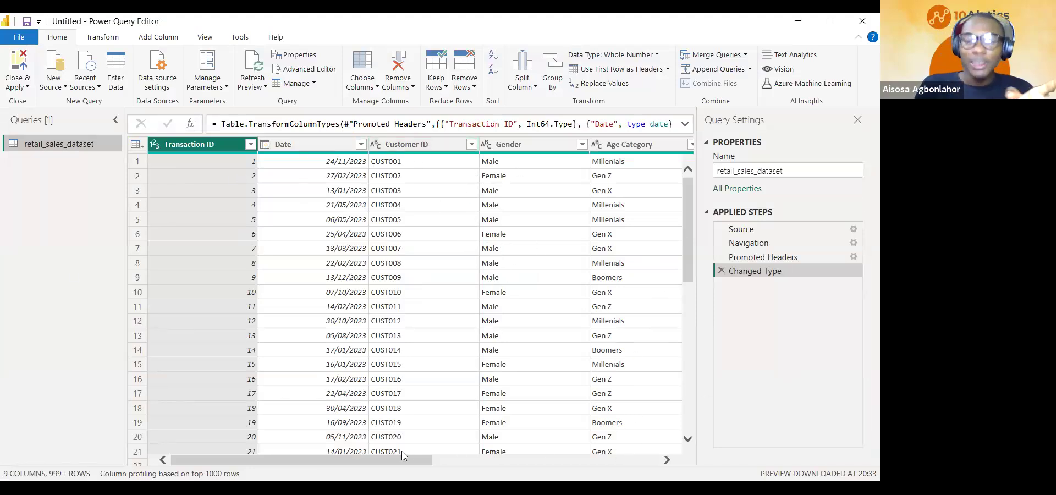
Close the query editor, applying the query to load retail_sales_dataset into the report, and return to the report page
{"action": "left_click_drag", "start_coordinate": [372, 464], "coordinate": [231, 432]}
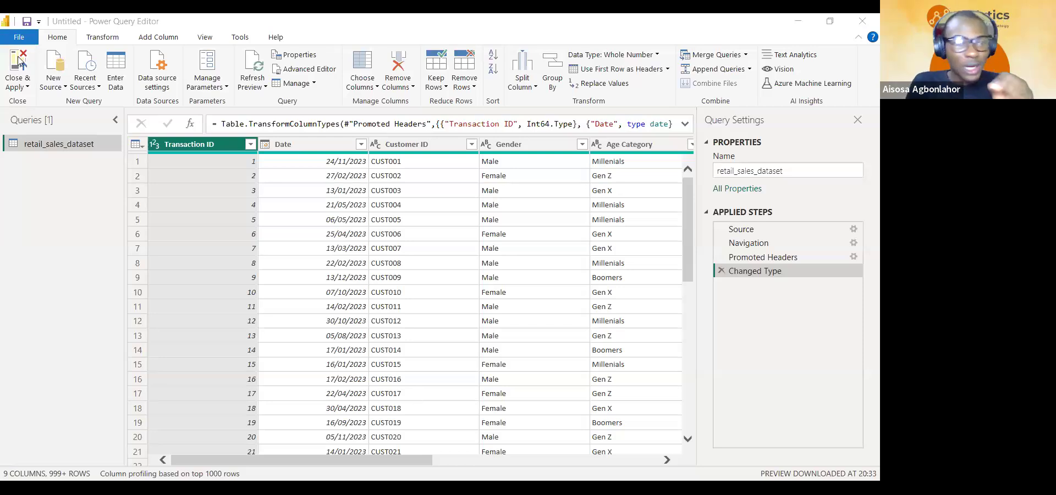
{"action": "left_click", "coordinate": [8, 280]}
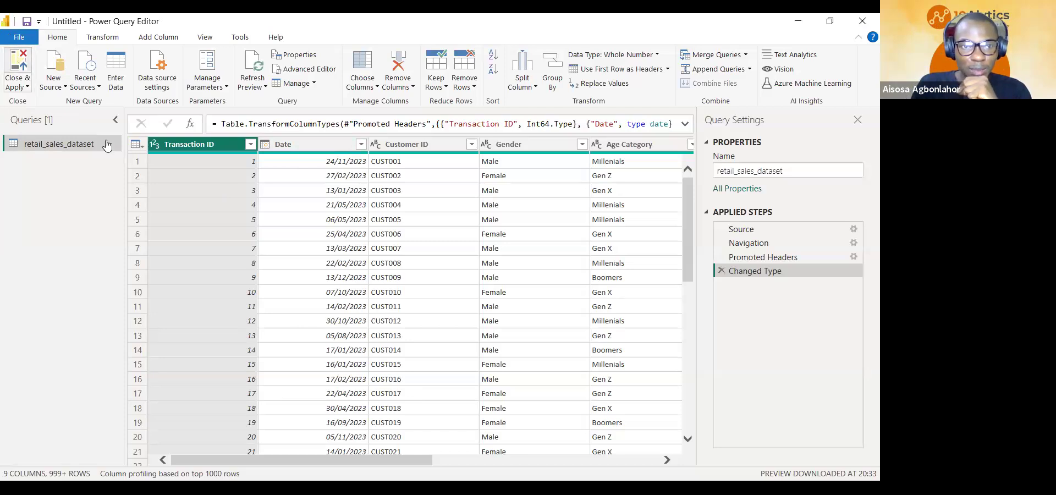
{"action": "key", "text": "alt+Tab"}
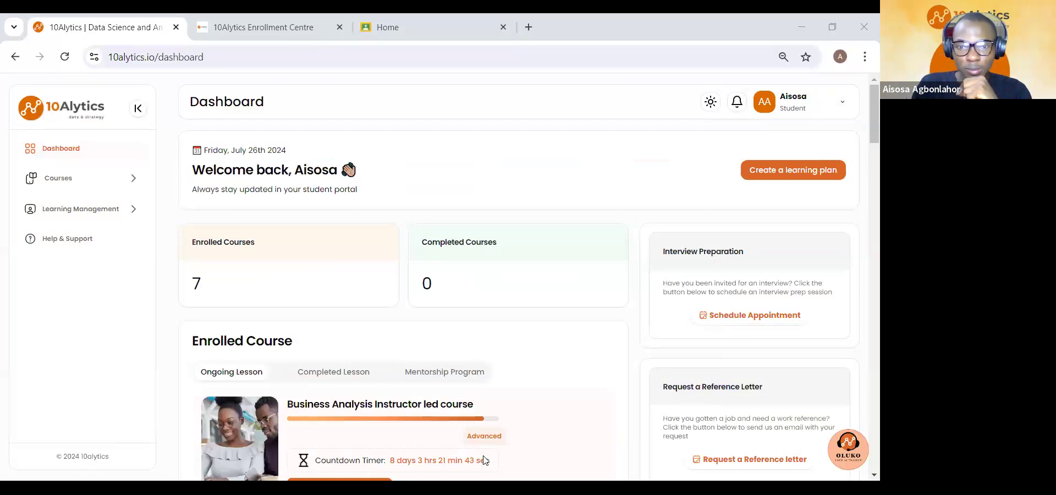
{"action": "key", "text": "alt+Tab"}
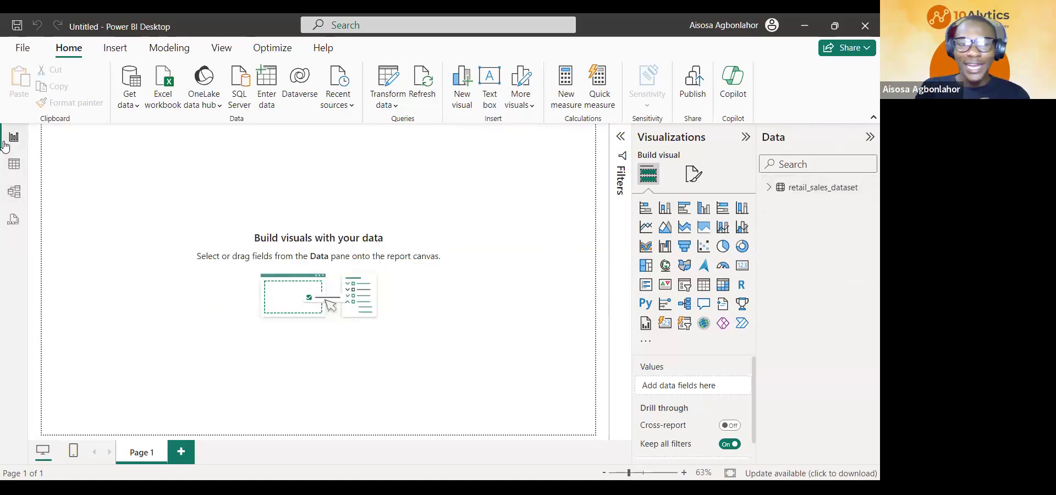
Check the loaded table's rows and the reference Sales Dashboard slide, and return to the blank report page
{"action": "left_click", "coordinate": [13, 163]}
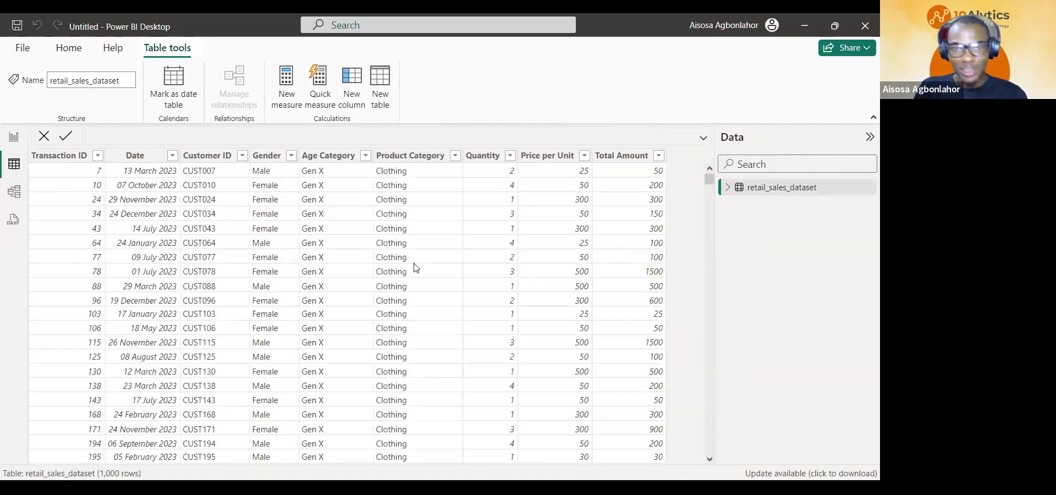
{"action": "left_click", "coordinate": [13, 136]}
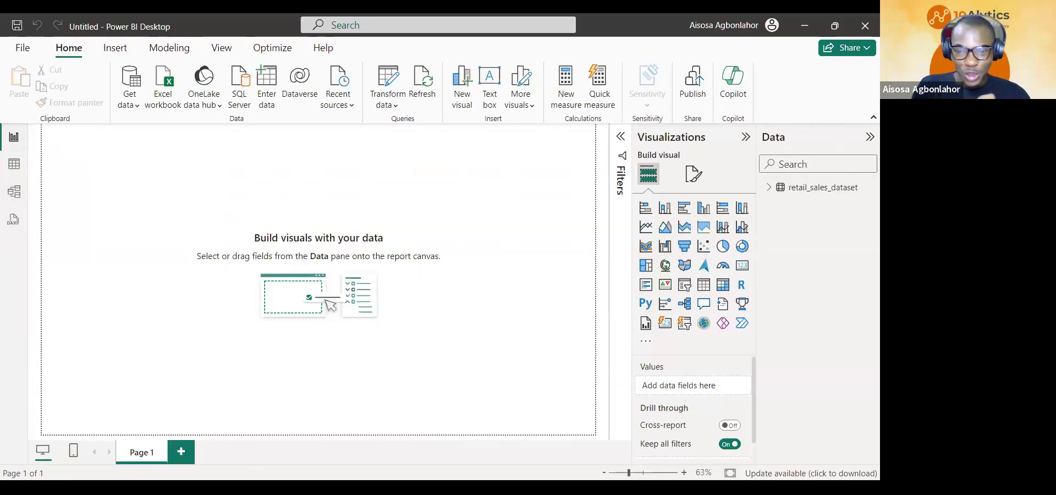
{"action": "key", "text": "alt+Tab"}
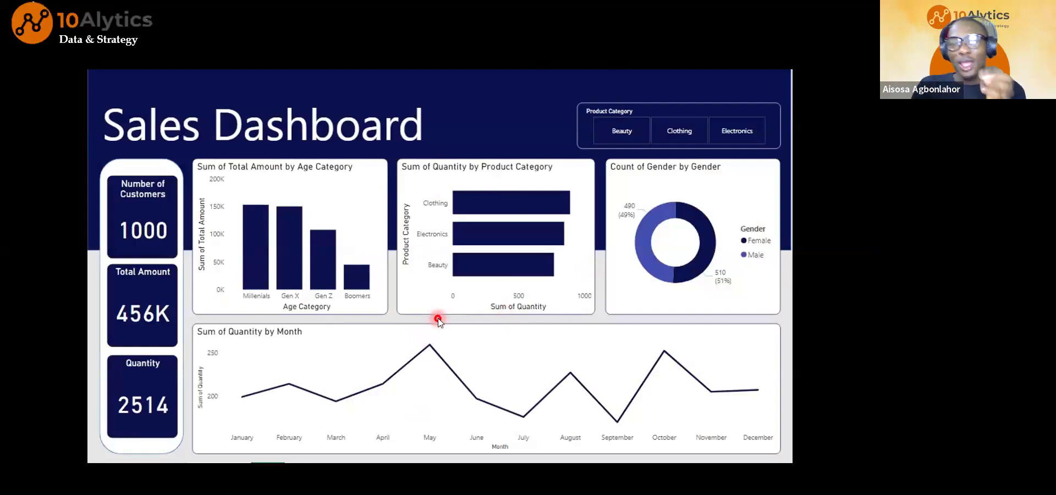
{"action": "key", "text": "alt+Tab"}
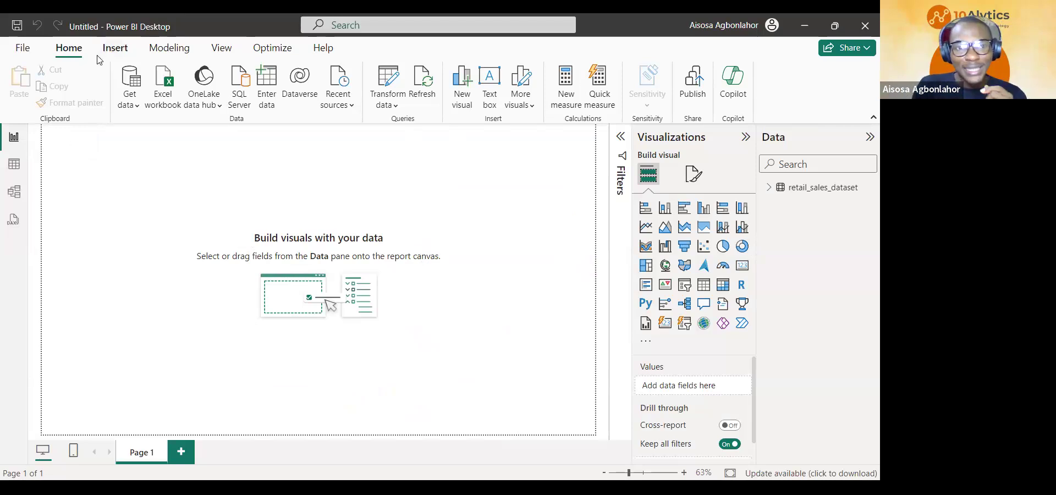
Insert a rectangle shape, align it with the page's upper-left corner and stretch it across the full page width as a header banner
{"action": "left_click", "coordinate": [150, 43]}
{"action": "left_click", "coordinate": [115, 48]}
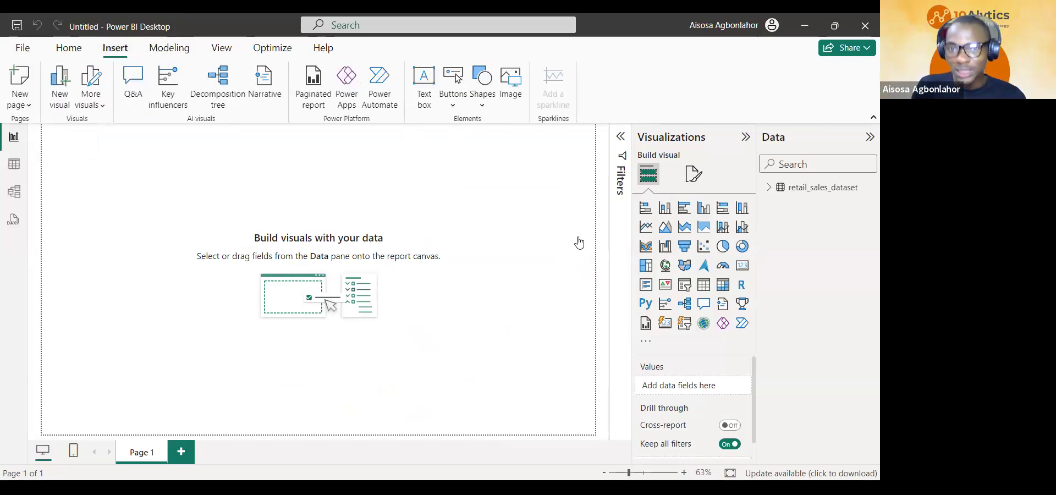
{"action": "left_click", "coordinate": [483, 103]}
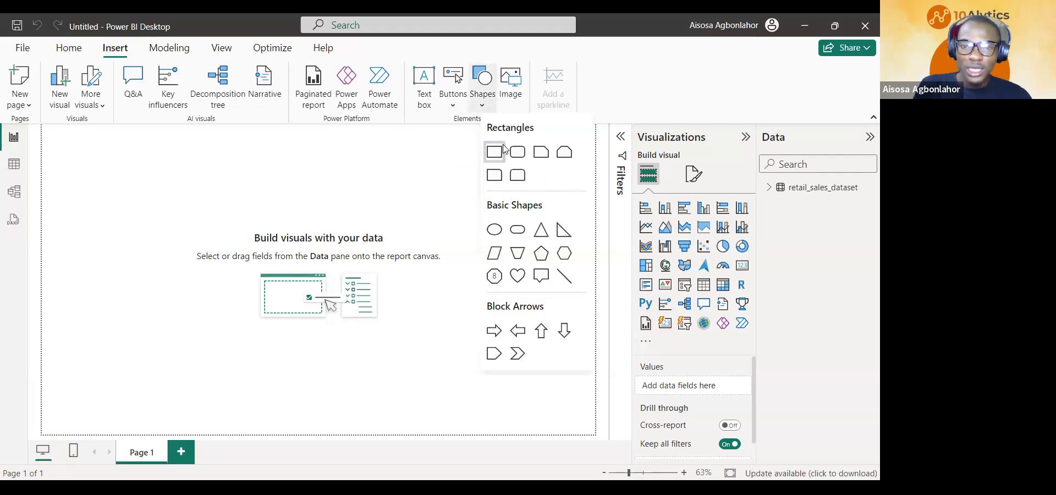
{"action": "left_click", "coordinate": [519, 181]}
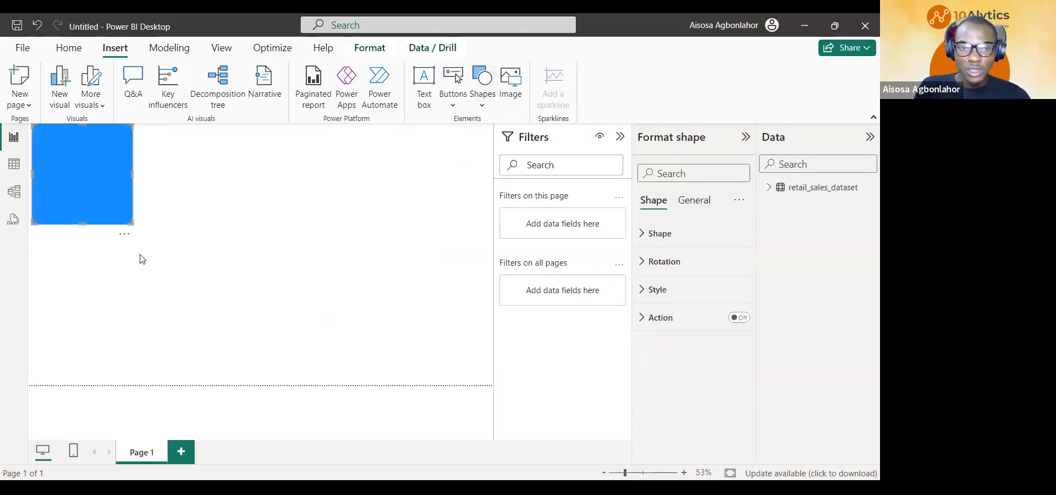
{"action": "left_click_drag", "start_coordinate": [64, 172], "coordinate": [62, 173]}
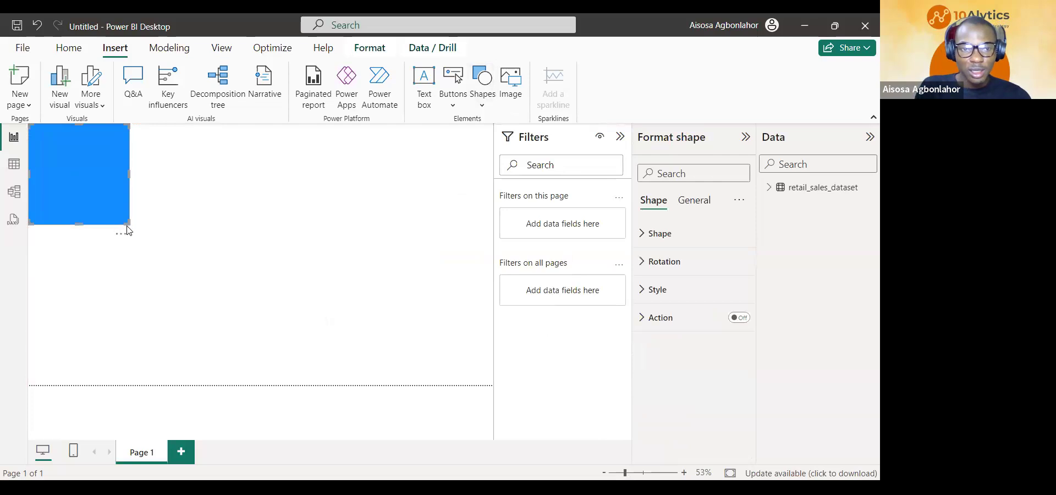
{"action": "left_click_drag", "start_coordinate": [126, 221], "coordinate": [539, 229]}
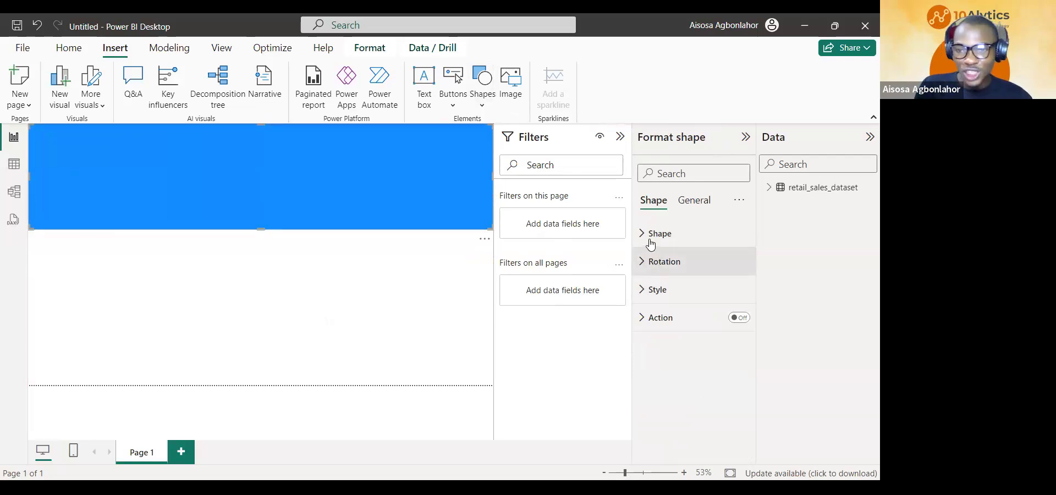
Set the header rectangle's fill to the darkest navy blue theme color
{"action": "left_click", "coordinate": [653, 291]}
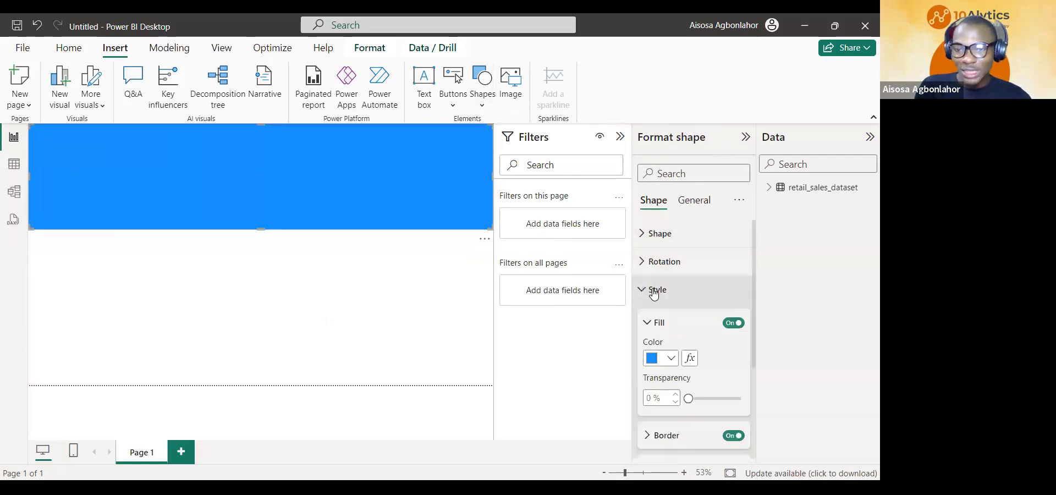
{"action": "left_click", "coordinate": [671, 321]}
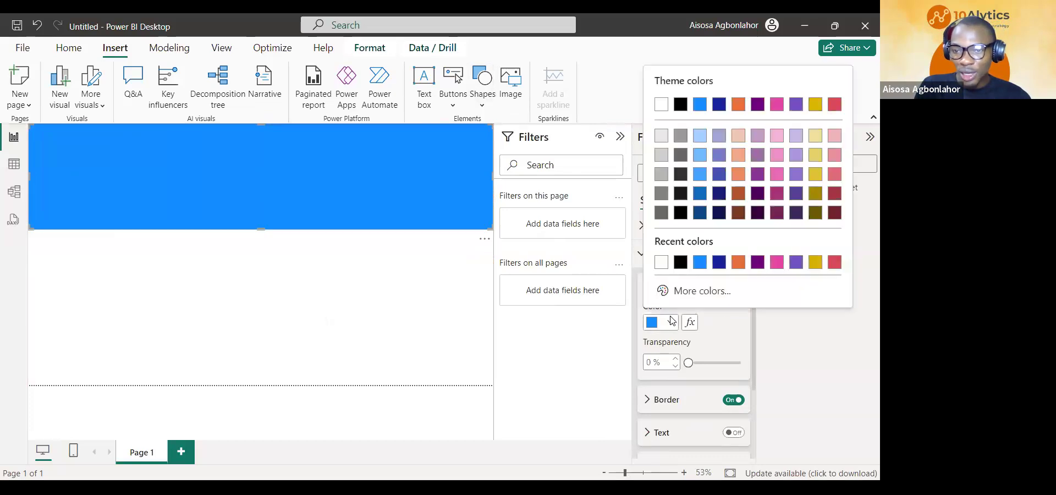
{"action": "left_click", "coordinate": [720, 215]}
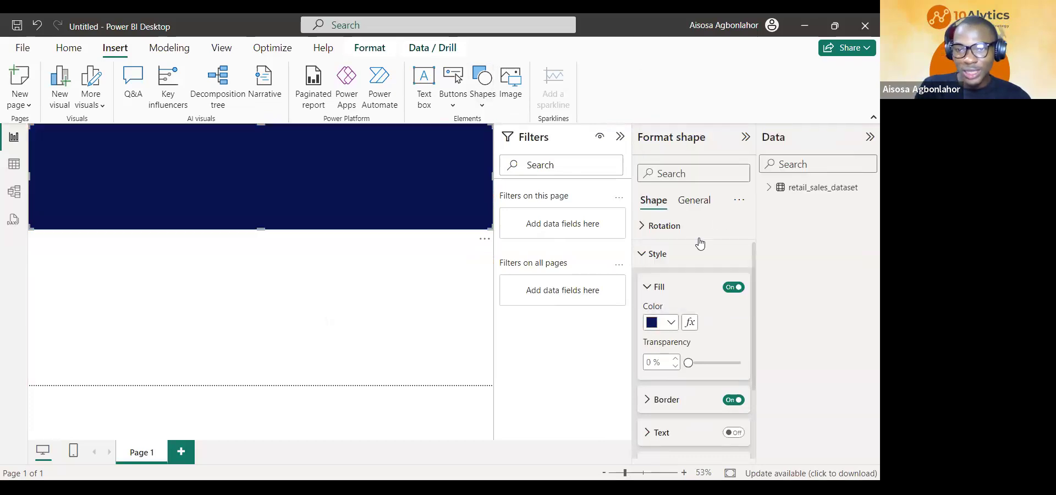
Review the banner's fill color choices without changing them and check the reference Sales Dashboard design before returning to the report page
{"action": "left_click", "coordinate": [669, 324]}
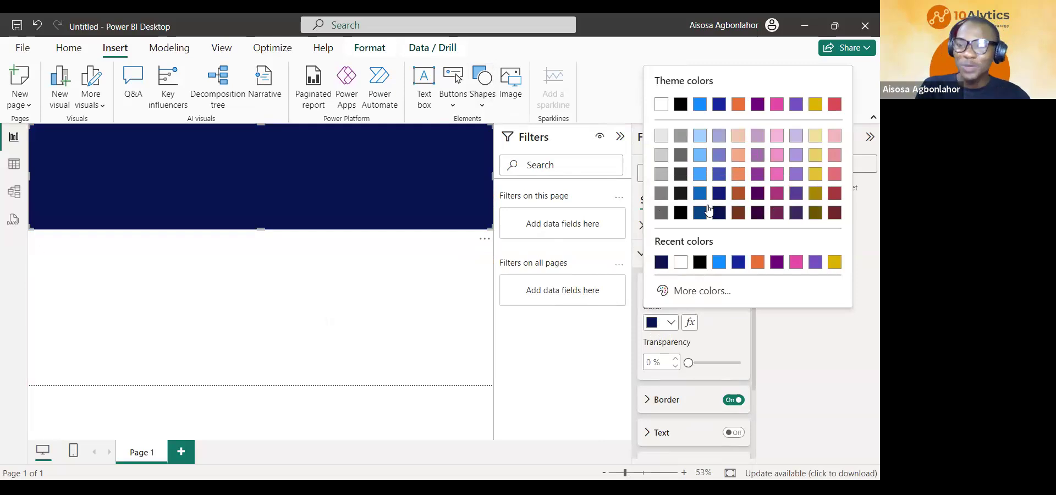
{"action": "left_click", "coordinate": [223, 273]}
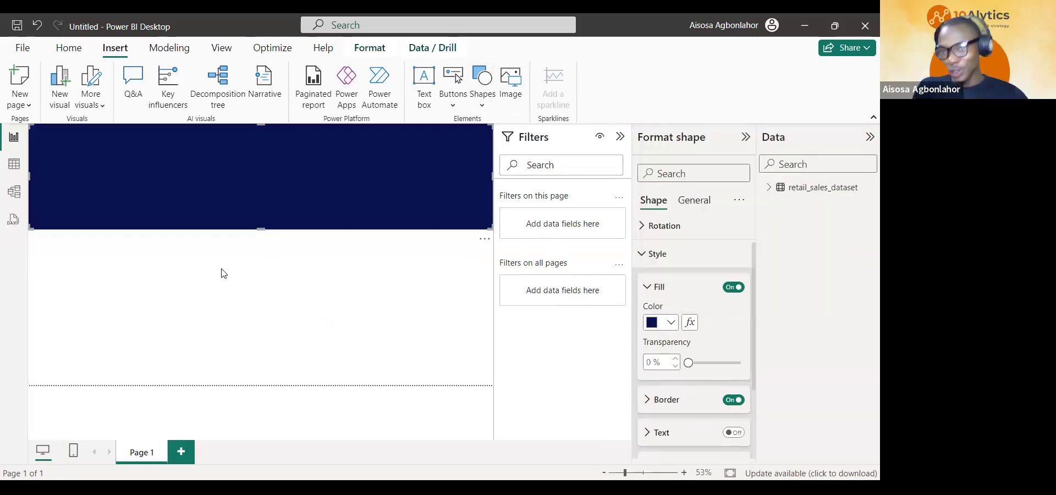
{"action": "left_click", "coordinate": [387, 320]}
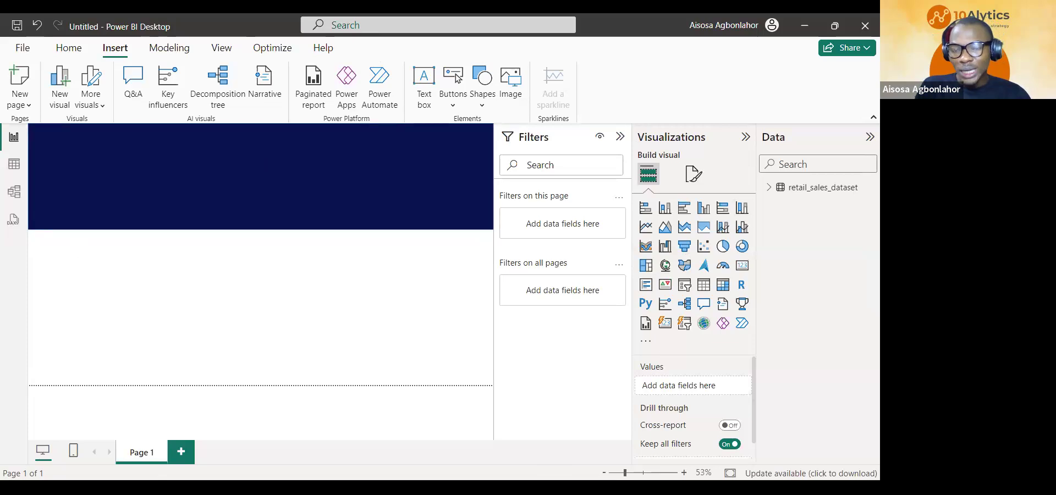
{"action": "key", "text": "alt+Tab"}
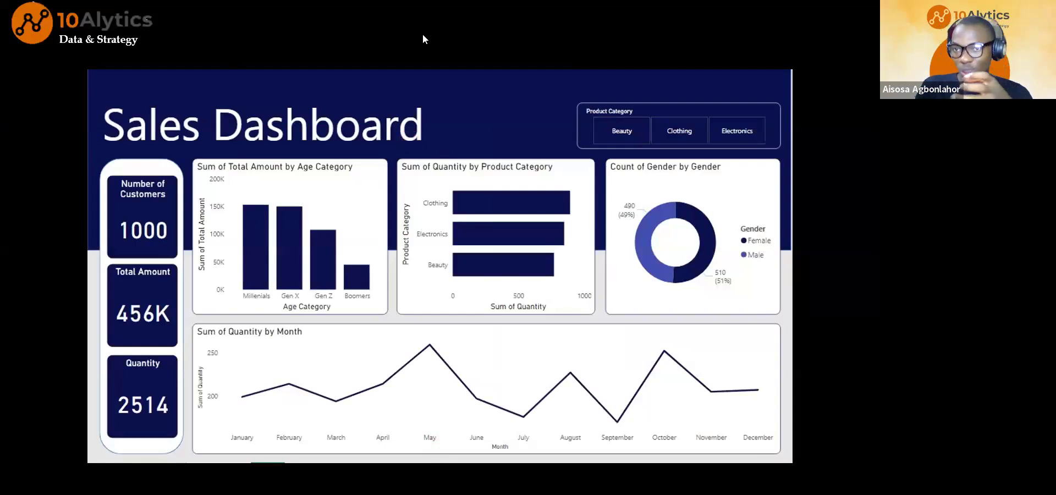
{"action": "key", "text": "alt+Tab"}
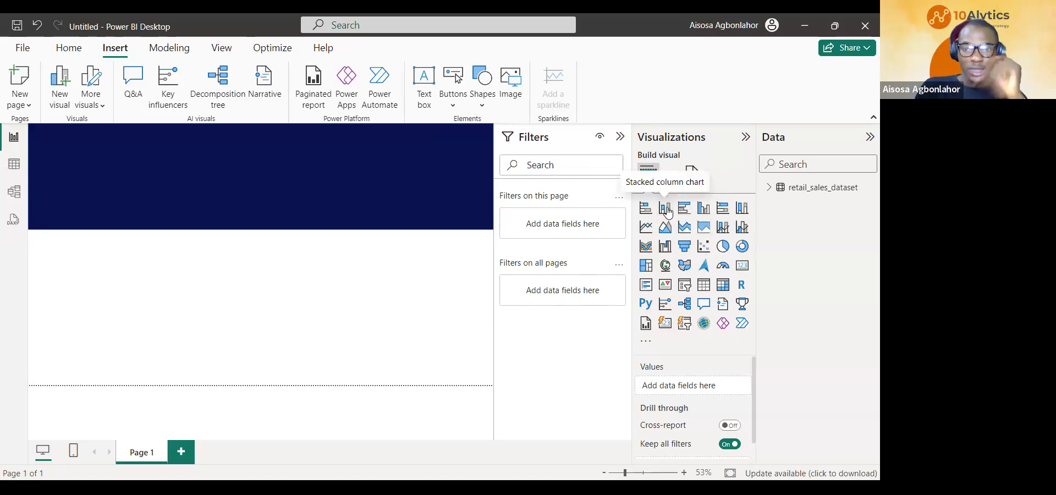
Insert a stacked column chart, shrink it to about a third of the page width and place it overlapping the banner's lower edge
{"action": "left_click", "coordinate": [666, 209]}
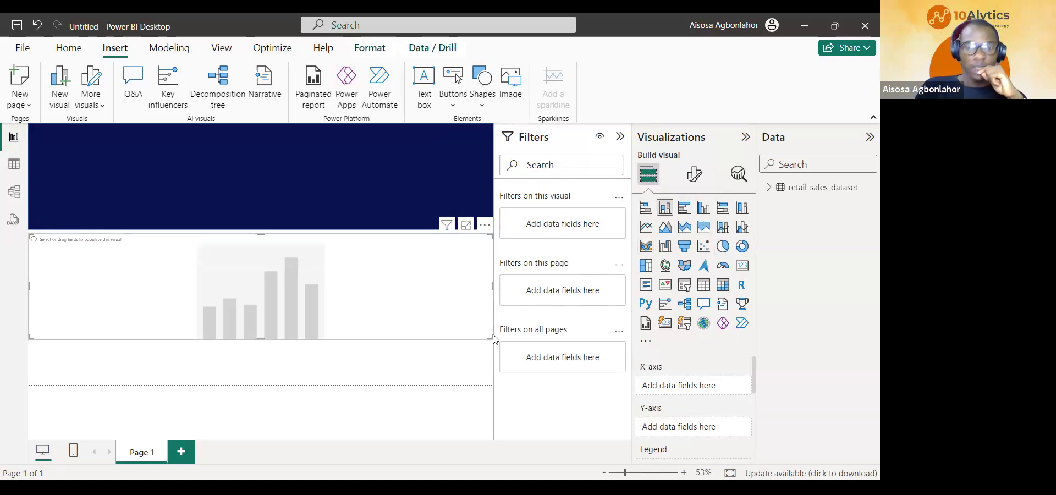
{"action": "left_click_drag", "start_coordinate": [491, 338], "coordinate": [174, 355]}
{"action": "left_click_drag", "start_coordinate": [129, 320], "coordinate": [202, 264]}
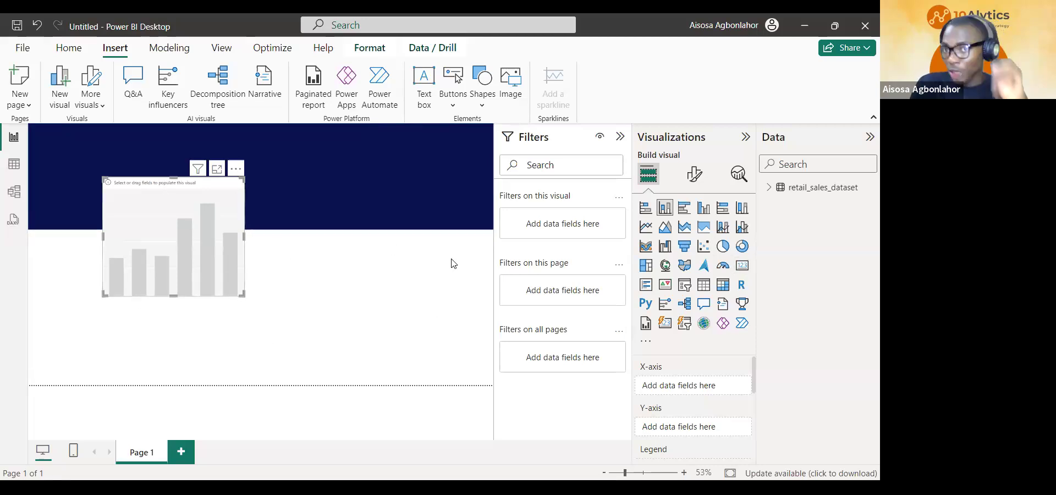
Plot Total Amount on the chart's Y-axis by Age Category on the X-axis, and slightly adjust the chart's size
{"action": "left_click", "coordinate": [768, 187]}
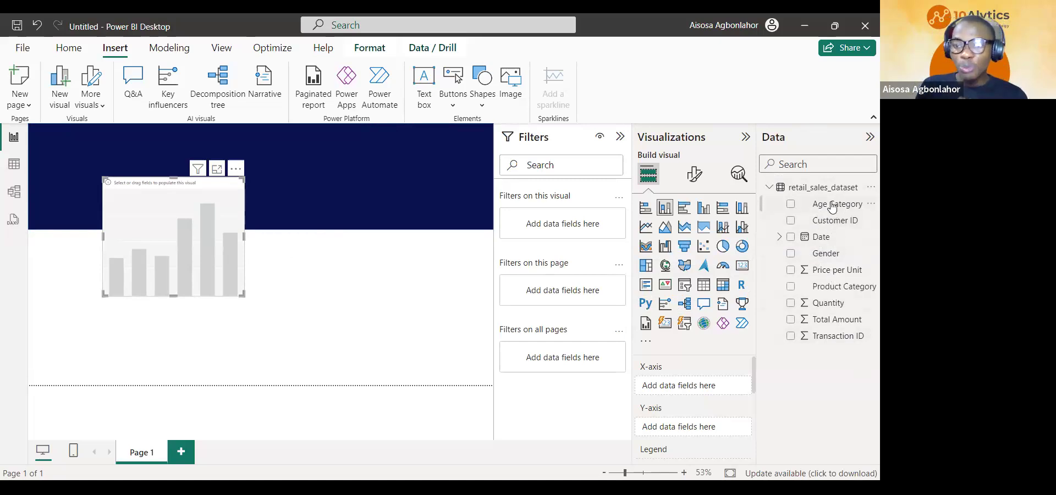
{"action": "left_click_drag", "start_coordinate": [832, 208], "coordinate": [715, 386]}
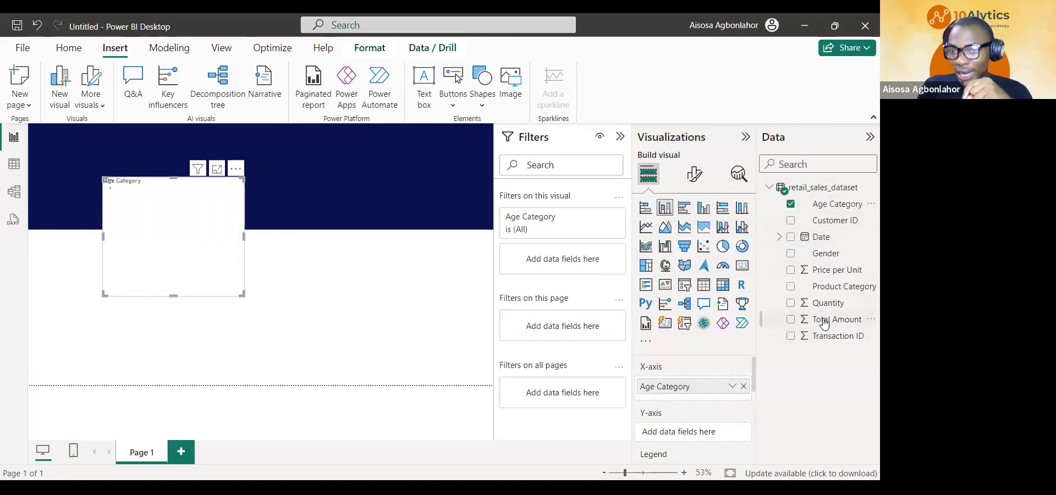
{"action": "left_click_drag", "start_coordinate": [807, 325], "coordinate": [696, 427]}
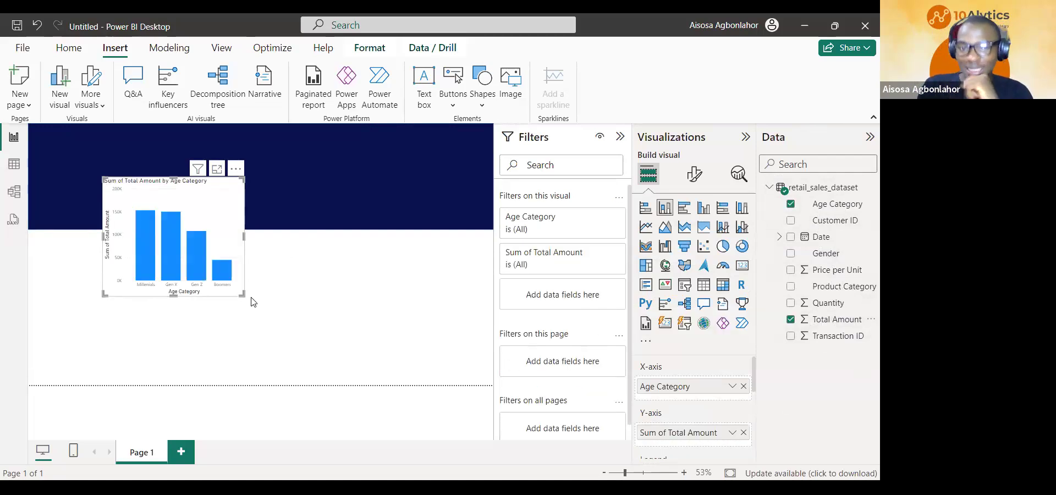
{"action": "left_click_drag", "start_coordinate": [240, 293], "coordinate": [244, 288]}
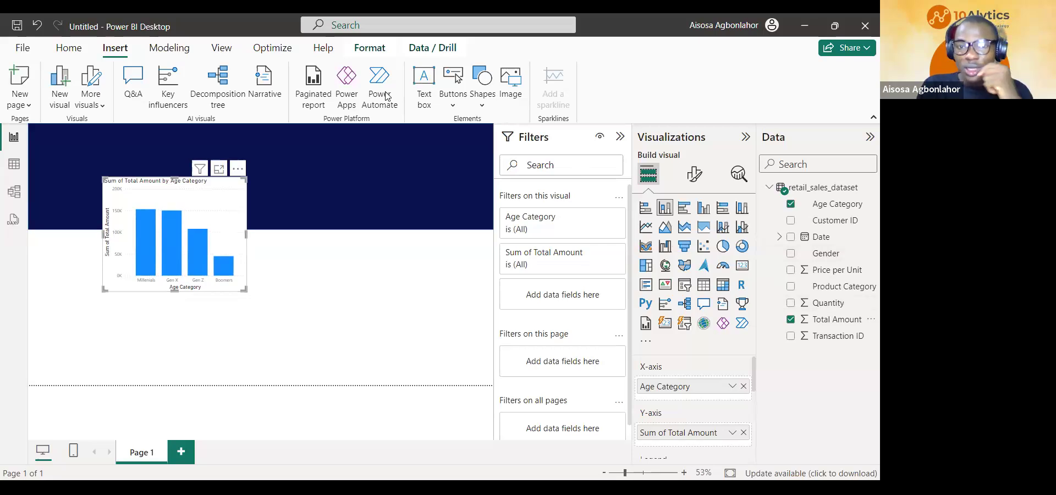
Examine the chart's total amounts per age category alongside the source data slide, and deselect the chart
{"action": "mouse_move", "coordinate": [212, 267]}
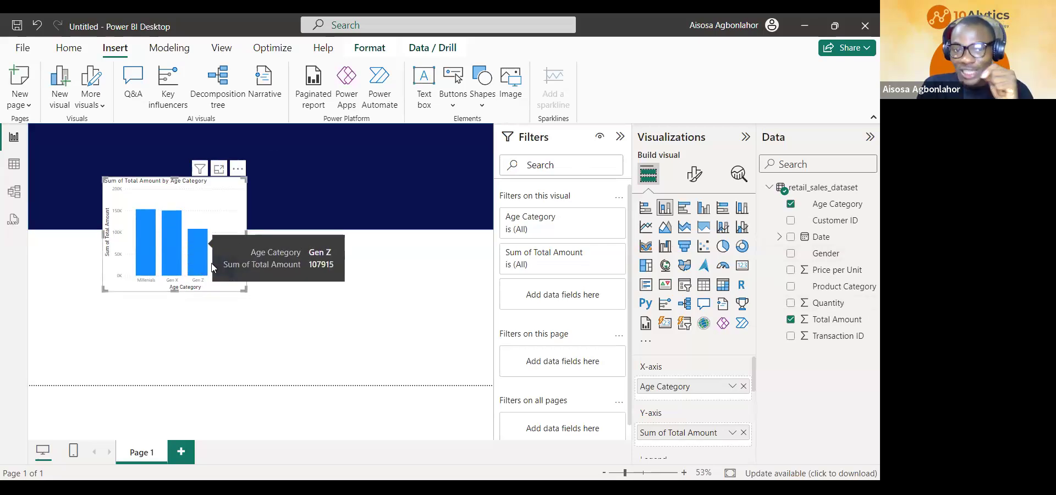
{"action": "mouse_move", "coordinate": [145, 246]}
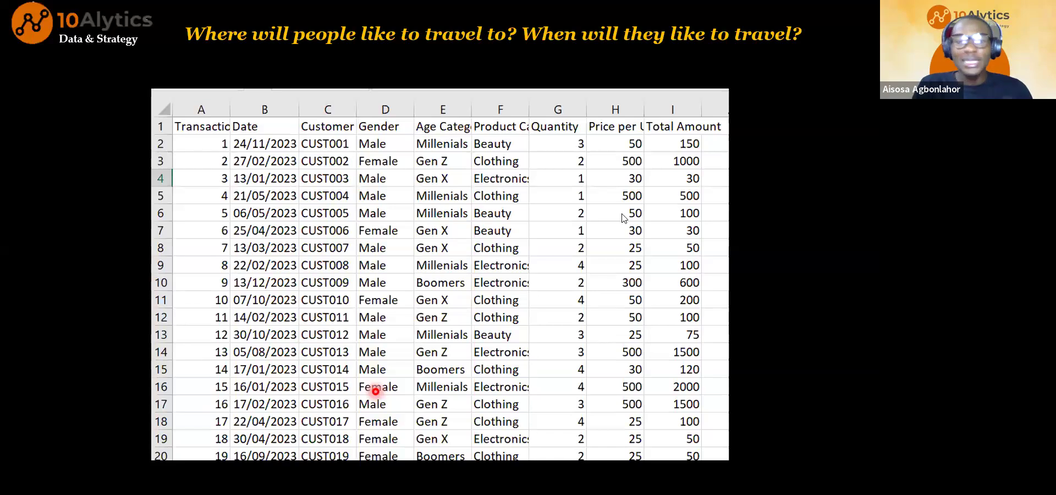
{"action": "key", "text": "alt+Tab"}
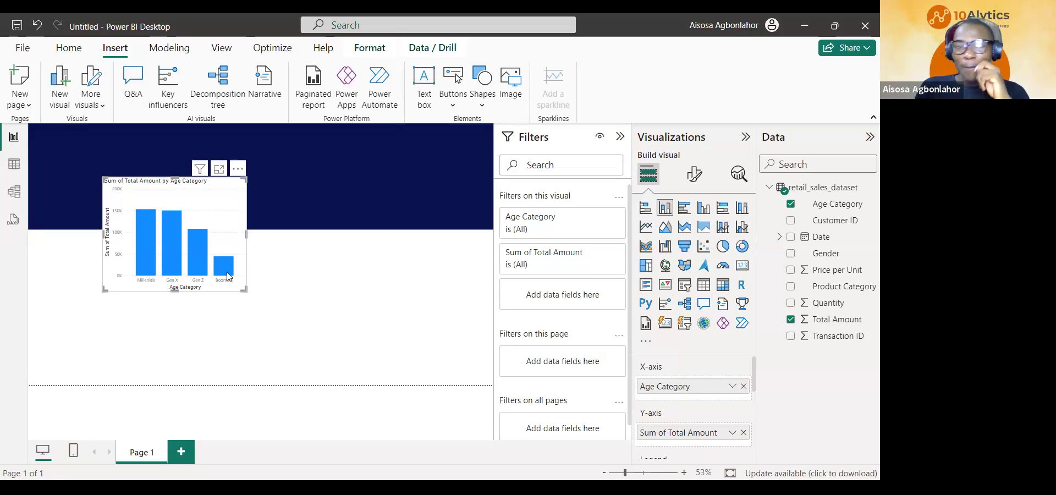
{"action": "mouse_move", "coordinate": [152, 272]}
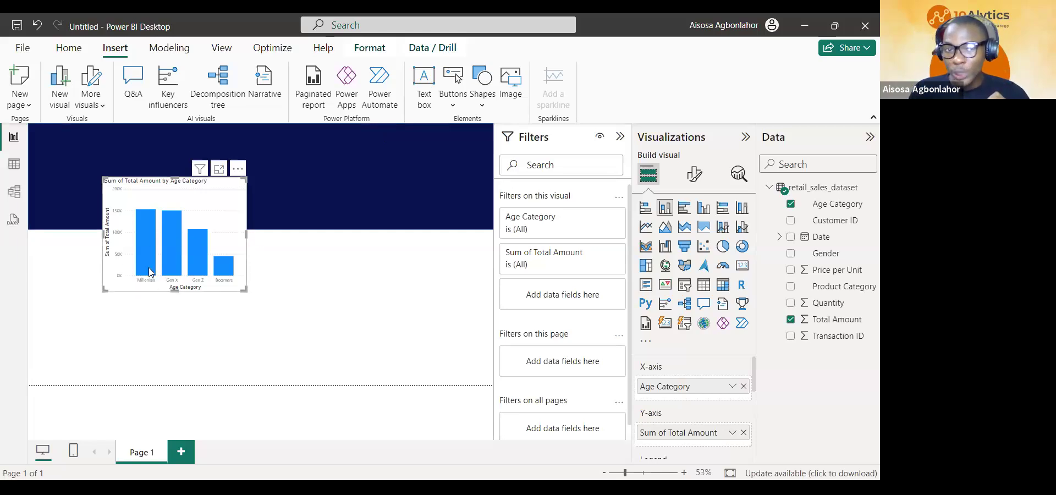
{"action": "mouse_move", "coordinate": [208, 273]}
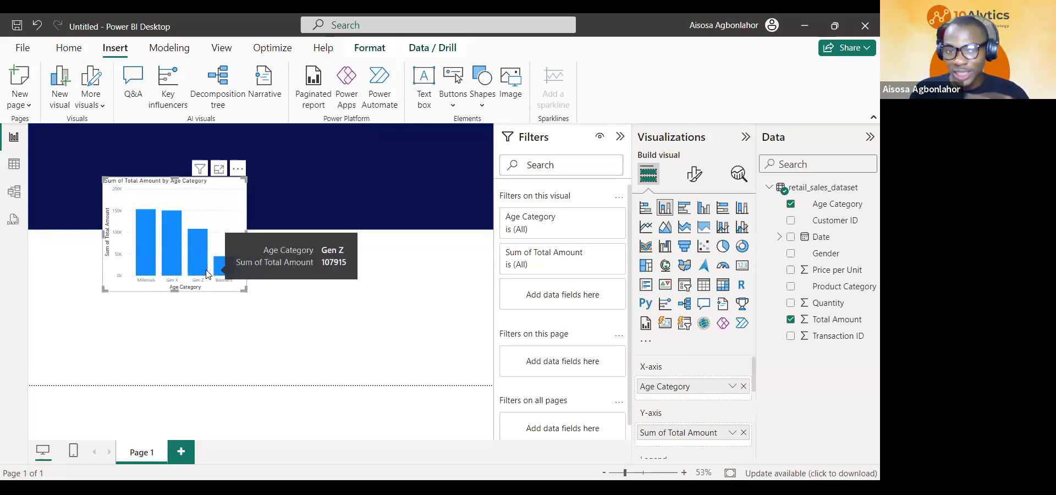
{"action": "mouse_move", "coordinate": [231, 237]}
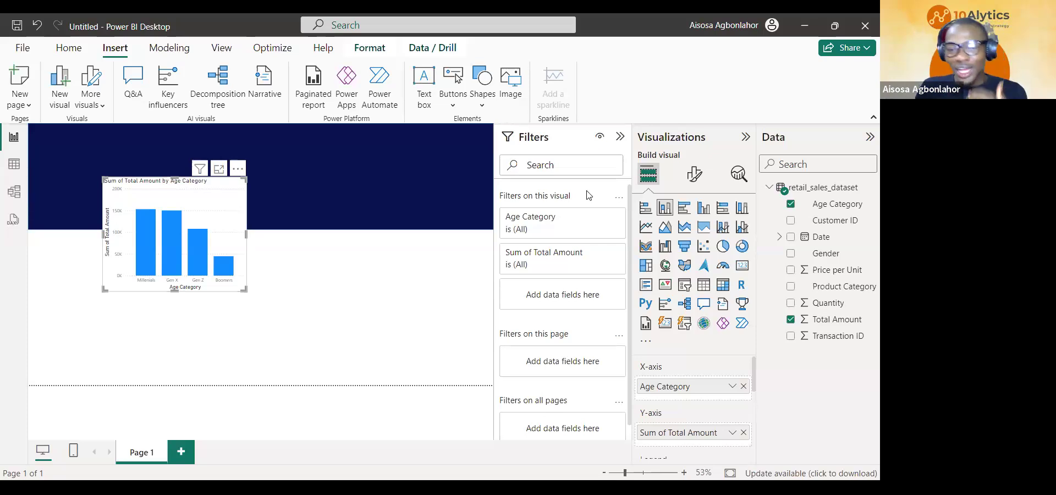
{"action": "key", "text": "Escape"}
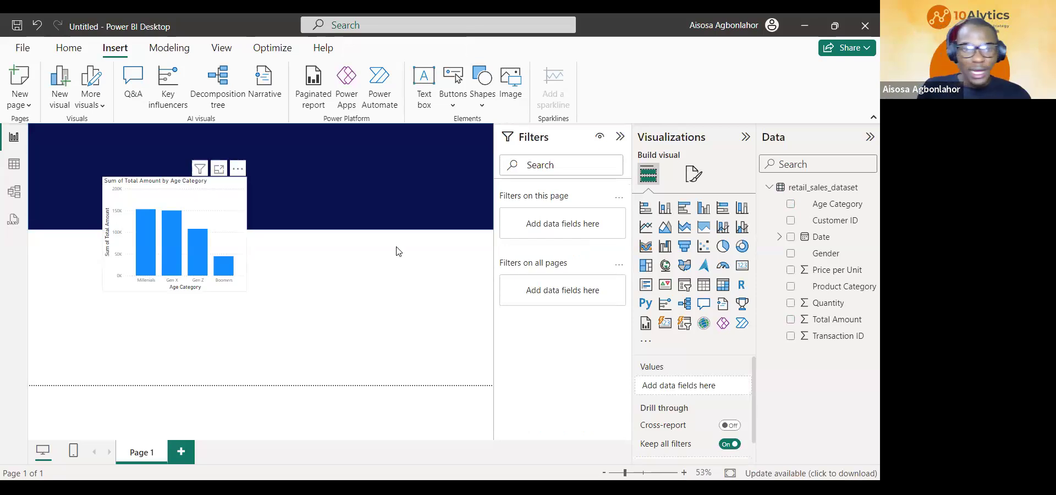
Set the column color of the Age Category chart to the banner's dark navy blue
{"action": "left_click", "coordinate": [237, 189]}
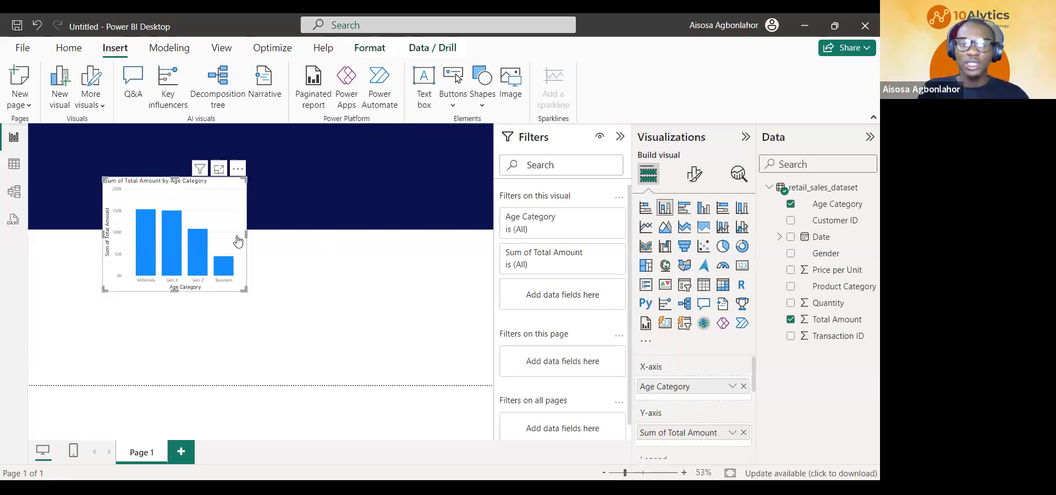
{"action": "left_click", "coordinate": [695, 175]}
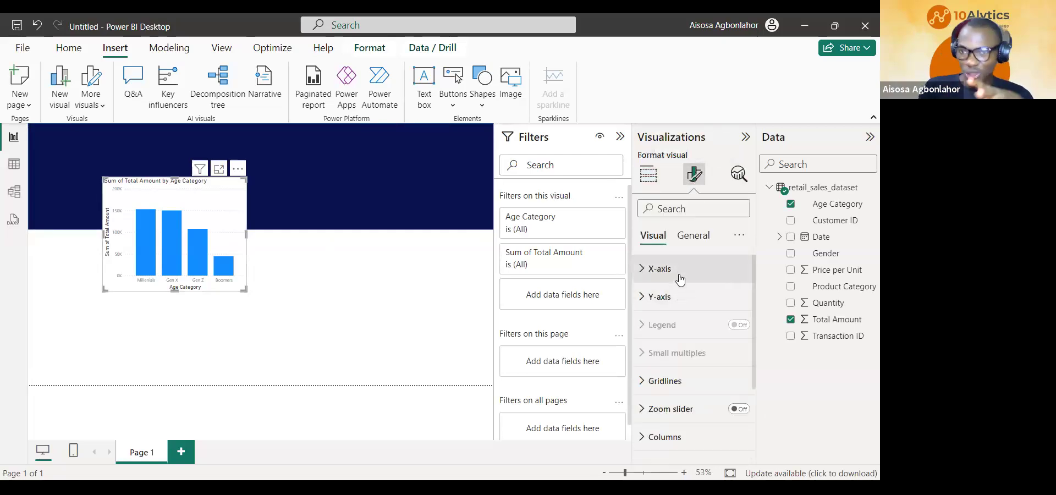
{"action": "scroll", "coordinate": [662, 297], "scroll_direction": "down", "scroll_amount": 4}
{"action": "scroll", "coordinate": [662, 297], "scroll_direction": "up", "scroll_amount": 3}
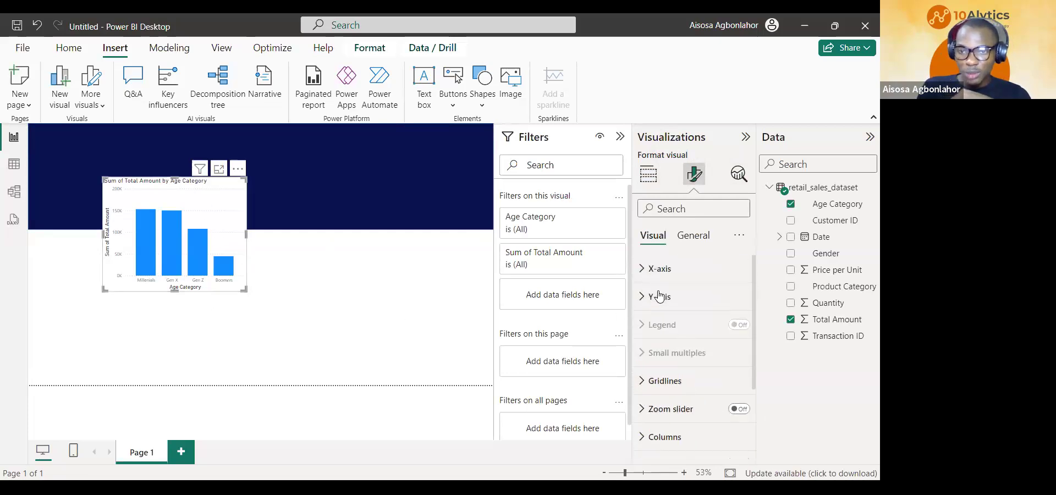
{"action": "scroll", "coordinate": [669, 295], "scroll_direction": "up", "scroll_amount": 1}
{"action": "scroll", "coordinate": [659, 312], "scroll_direction": "down", "scroll_amount": 3}
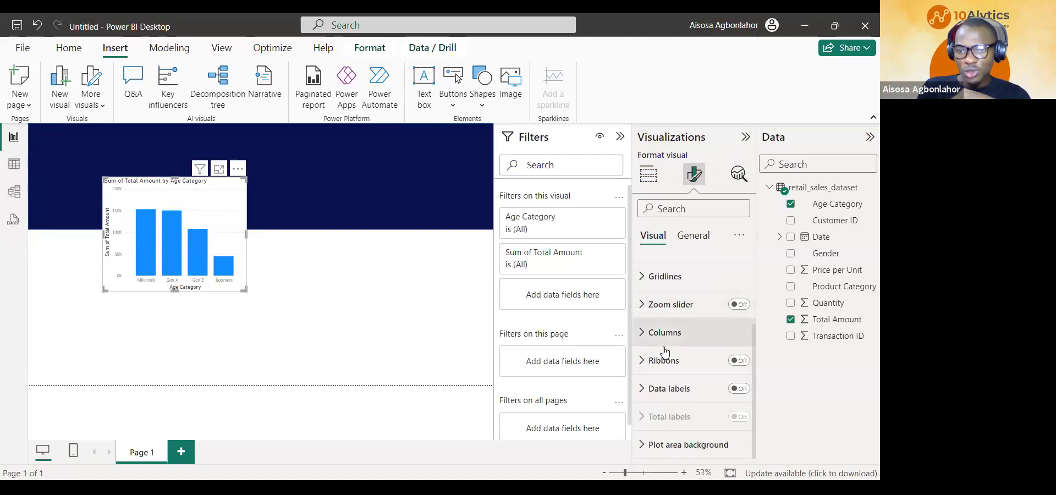
{"action": "left_click", "coordinate": [652, 340]}
{"action": "scroll", "coordinate": [655, 341], "scroll_direction": "down", "scroll_amount": 4}
{"action": "left_click", "coordinate": [668, 346]}
{"action": "left_click", "coordinate": [662, 288]}
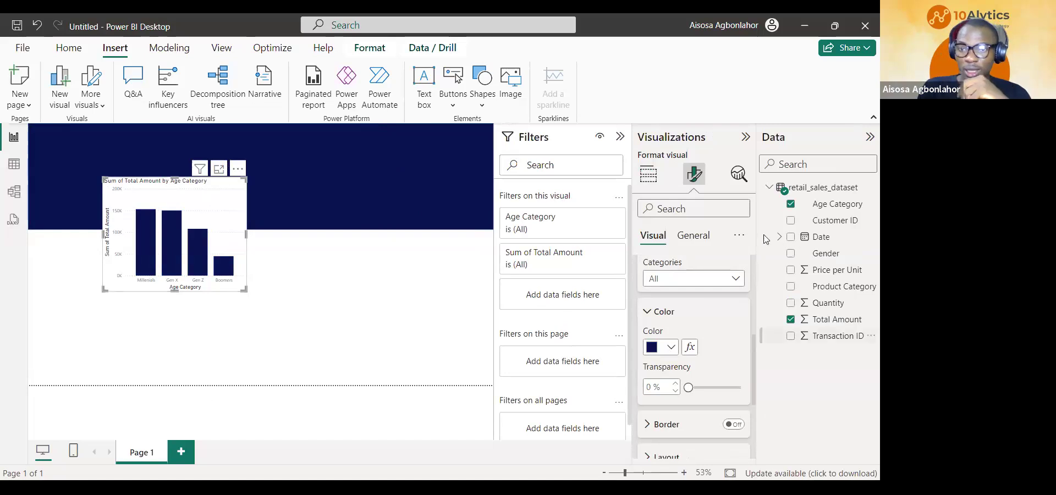
Turn off the horizontal gridlines of the Age Category column chart
{"action": "left_click", "coordinate": [692, 237]}
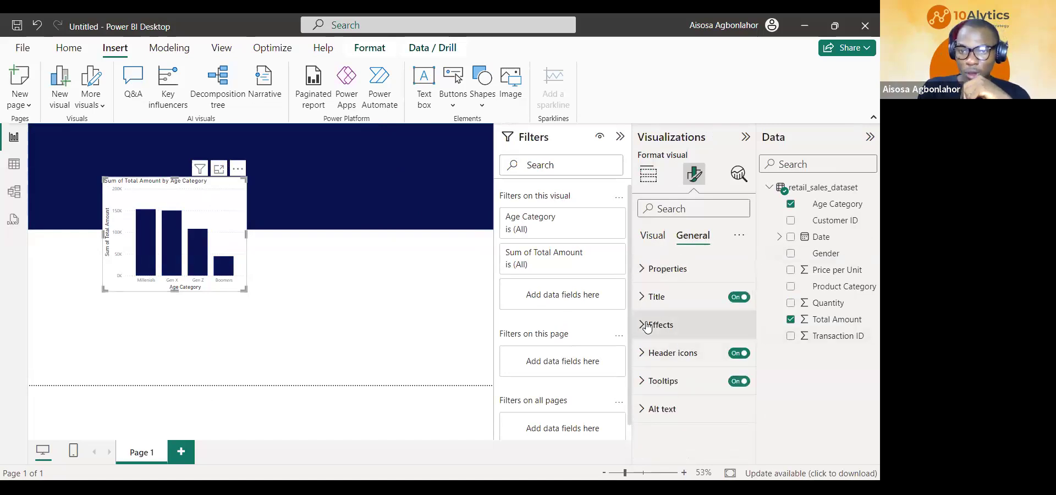
{"action": "left_click", "coordinate": [648, 326]}
{"action": "left_click", "coordinate": [654, 240]}
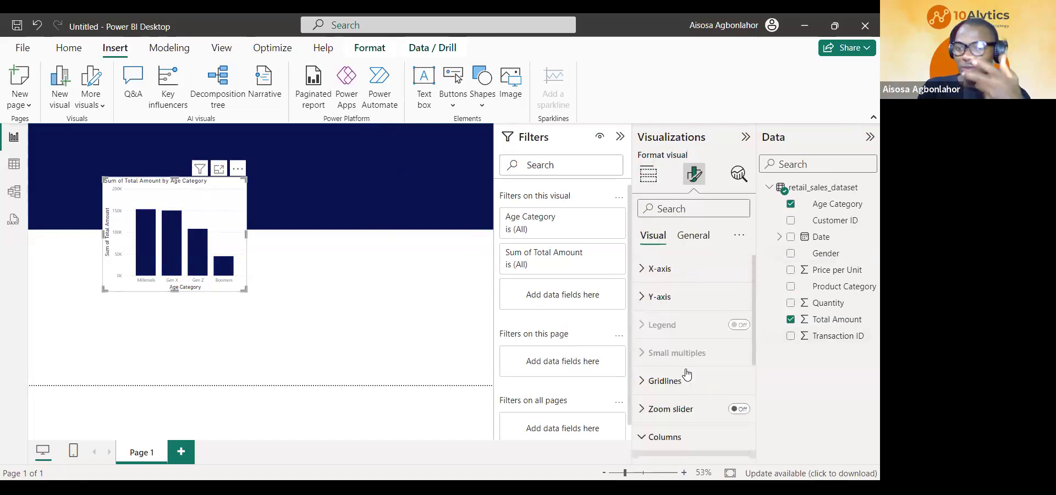
{"action": "left_click", "coordinate": [661, 381]}
{"action": "scroll", "coordinate": [671, 380], "scroll_direction": "down", "scroll_amount": 1}
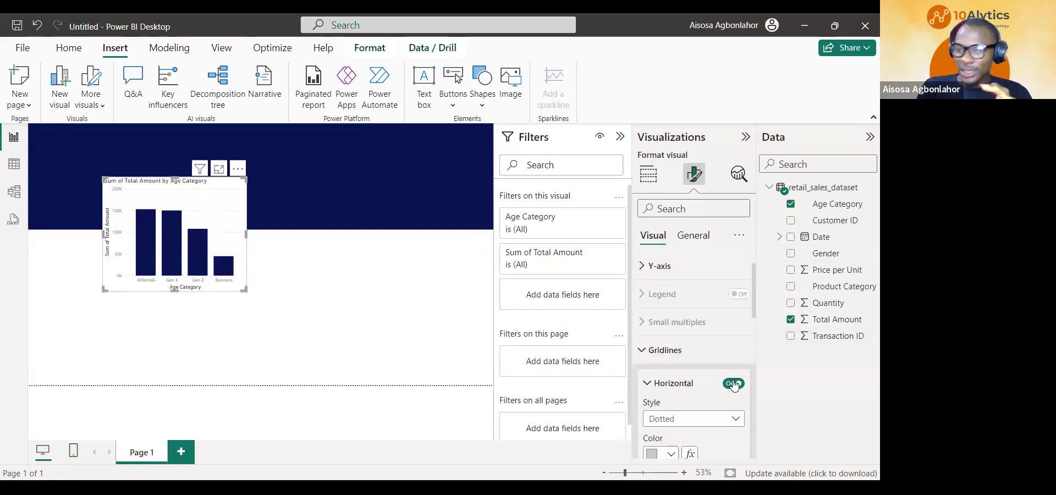
{"action": "left_click", "coordinate": [734, 383]}
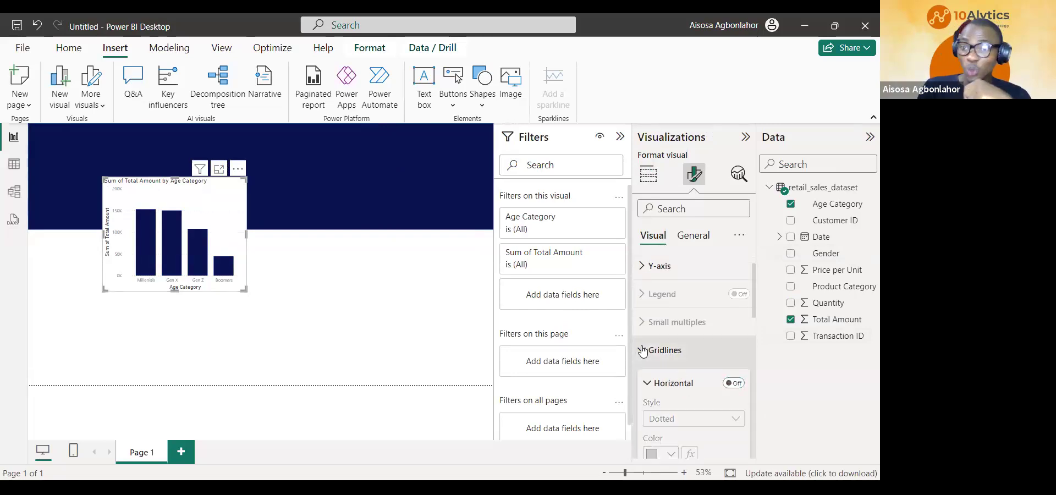
{"action": "left_click", "coordinate": [644, 351]}
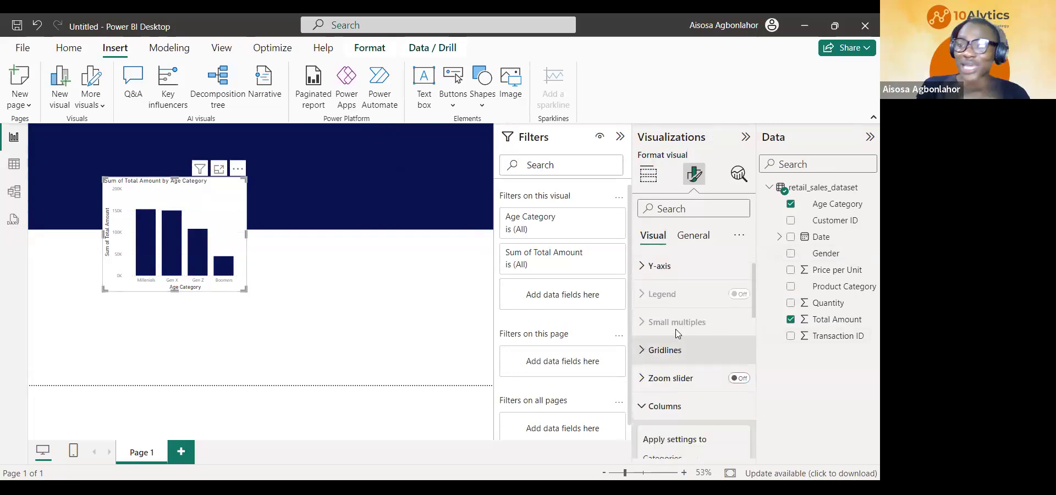
{"action": "scroll", "coordinate": [684, 353], "scroll_direction": "up", "scroll_amount": 1}
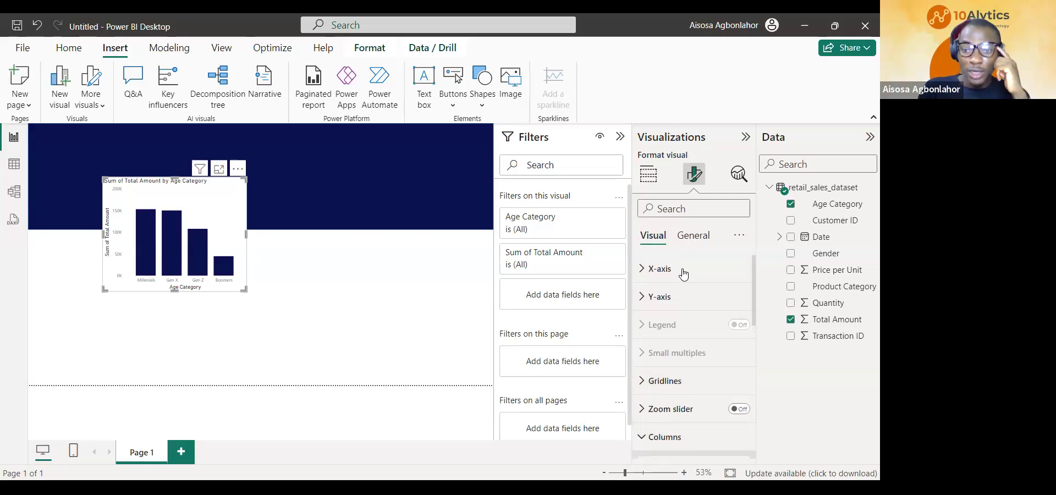
Turn on the visual border for the Age Category chart with 8 px rounded corners, and deselect the chart
{"action": "left_click", "coordinate": [693, 236]}
{"action": "scroll", "coordinate": [716, 341], "scroll_direction": "down", "scroll_amount": 2}
{"action": "scroll", "coordinate": [714, 341], "scroll_direction": "down", "scroll_amount": 1}
{"action": "left_click", "coordinate": [733, 348]}
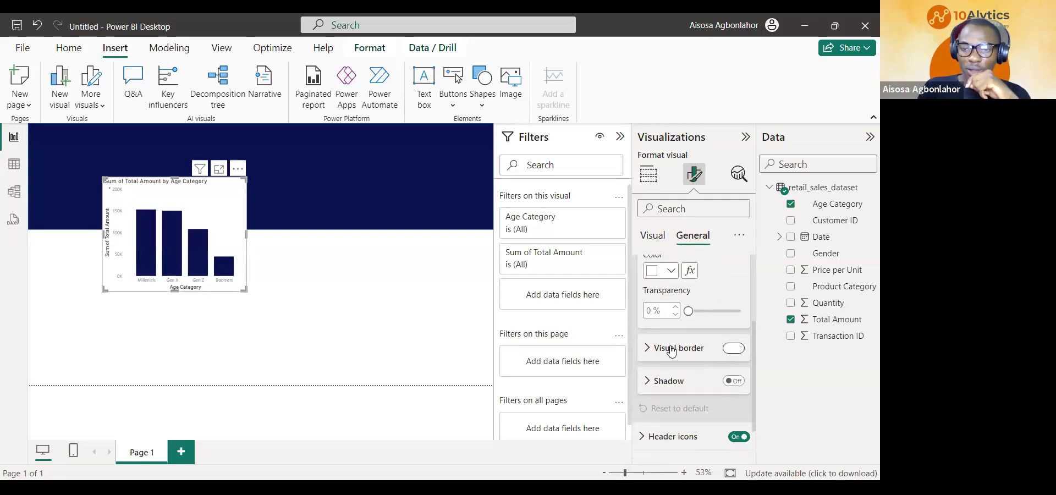
{"action": "left_click", "coordinate": [671, 349]}
{"action": "left_click", "coordinate": [676, 419]}
{"action": "left_click", "coordinate": [676, 419]}
{"action": "left_click", "coordinate": [676, 420]}
{"action": "left_click", "coordinate": [676, 420]}
{"action": "left_click", "coordinate": [677, 419]}
{"action": "left_click", "coordinate": [676, 420]}
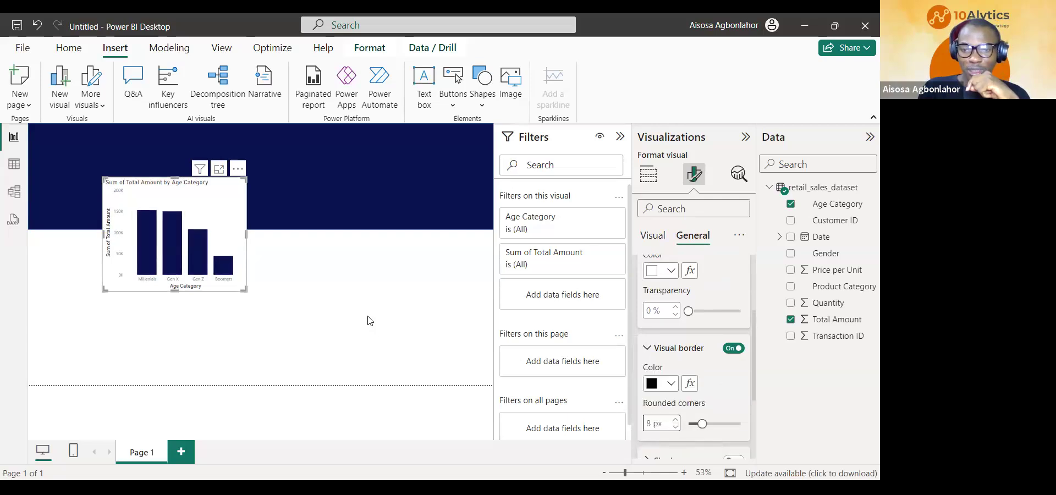
{"action": "left_click", "coordinate": [389, 328]}
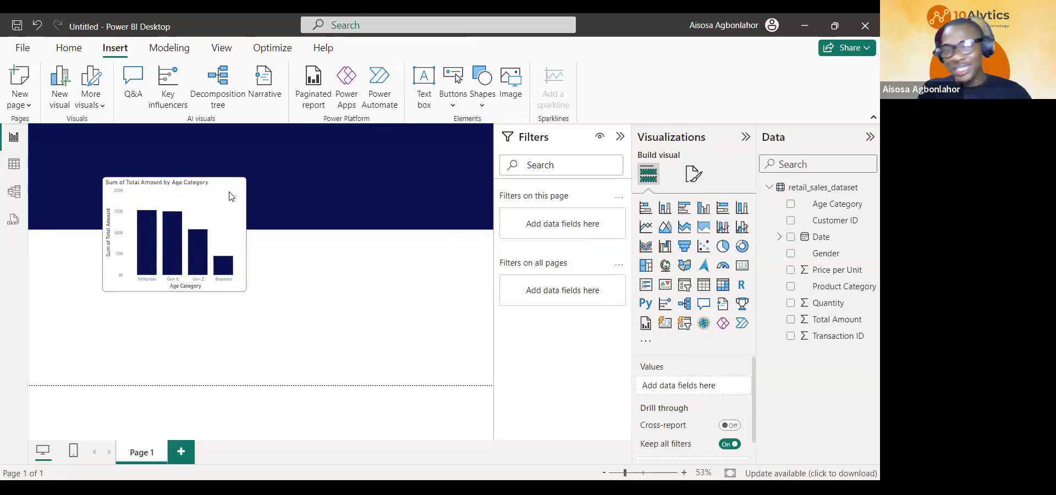
Duplicate the Age Category column chart and place the copy beside the original, level with it
{"action": "mouse_move", "coordinate": [230, 198]}
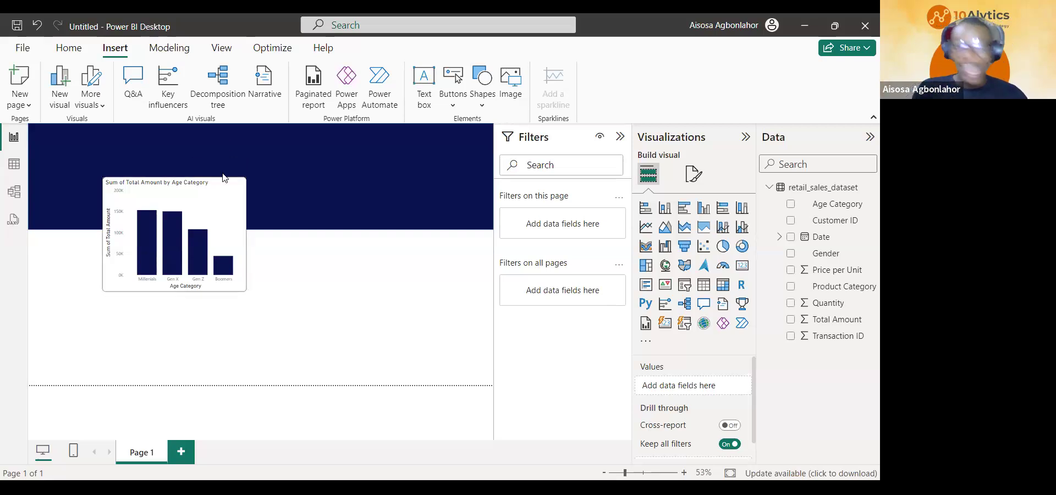
{"action": "left_click", "coordinate": [222, 187]}
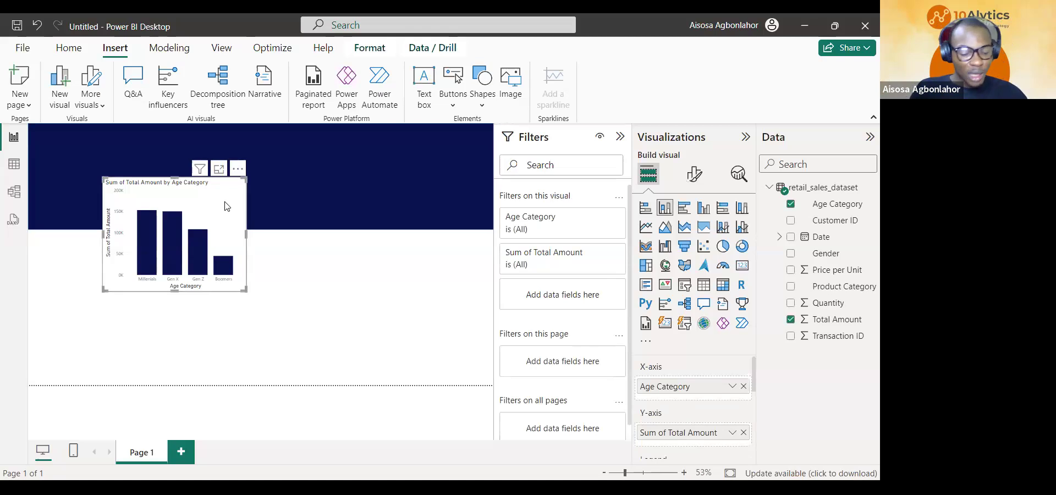
{"action": "key", "text": "ctrl+c"}
{"action": "key", "text": "ctrl+v"}
{"action": "left_click_drag", "start_coordinate": [195, 226], "coordinate": [324, 214]}
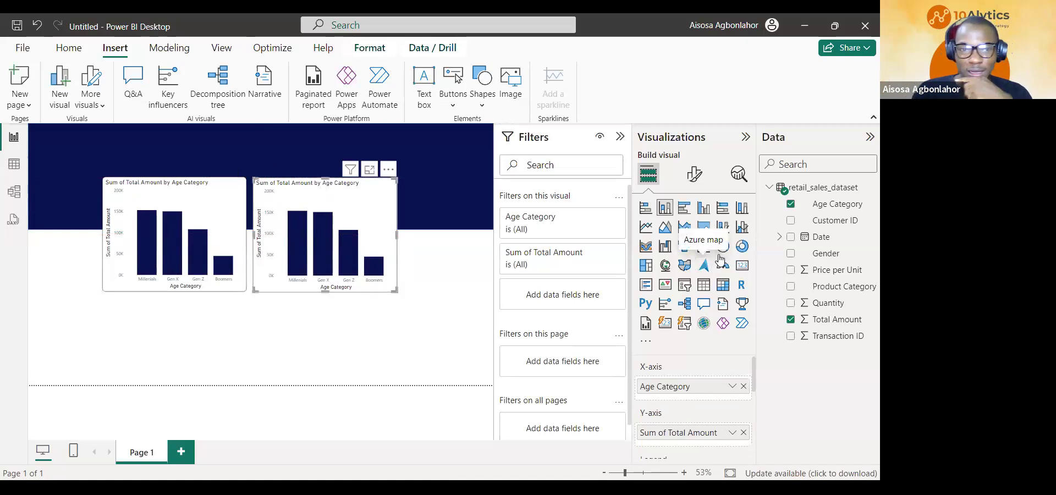
Remove Age Category and Total Amount from the duplicated chart and change it to a stacked bar chart
{"action": "left_click", "coordinate": [694, 175]}
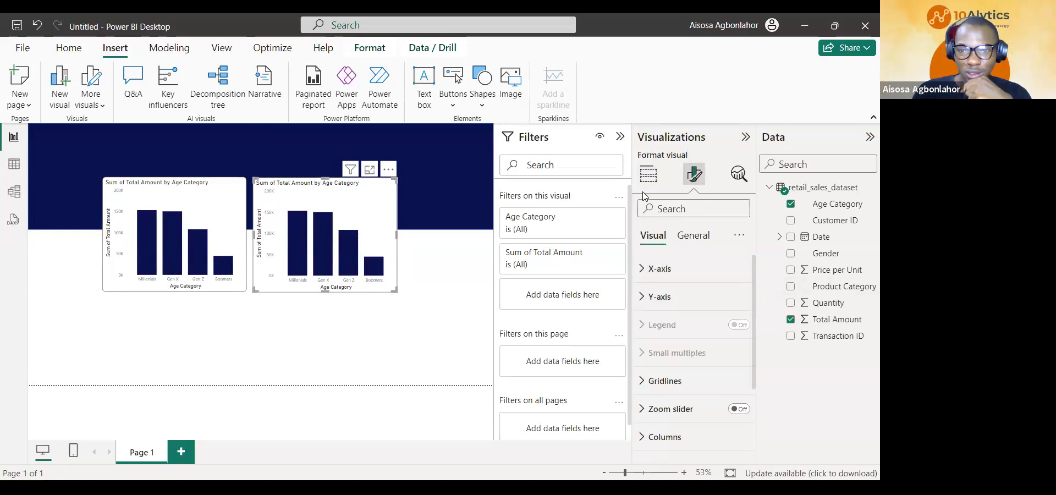
{"action": "left_click", "coordinate": [649, 173]}
{"action": "left_click_drag", "start_coordinate": [738, 386], "coordinate": [484, 386]}
{"action": "left_click_drag", "start_coordinate": [743, 429], "coordinate": [495, 429]}
{"action": "left_click", "coordinate": [645, 207]}
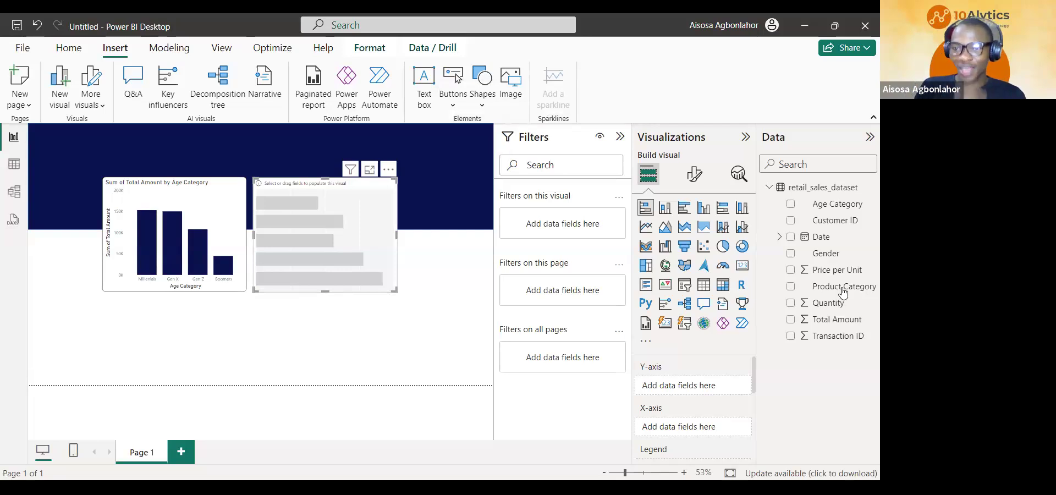
Assign Product Category to the empty bar chart's Y-axis and Quantity to its X-axis
{"action": "left_click_drag", "start_coordinate": [837, 287], "coordinate": [710, 405]}
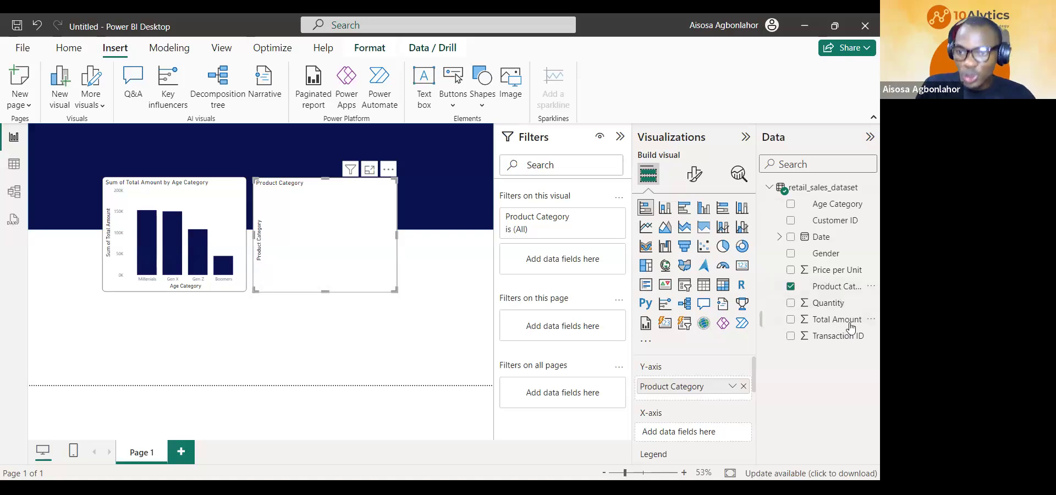
{"action": "scroll", "coordinate": [727, 434], "scroll_direction": "down", "scroll_amount": 5}
{"action": "scroll", "coordinate": [726, 432], "scroll_direction": "up", "scroll_amount": 4}
{"action": "scroll", "coordinate": [724, 427], "scroll_direction": "up", "scroll_amount": 1}
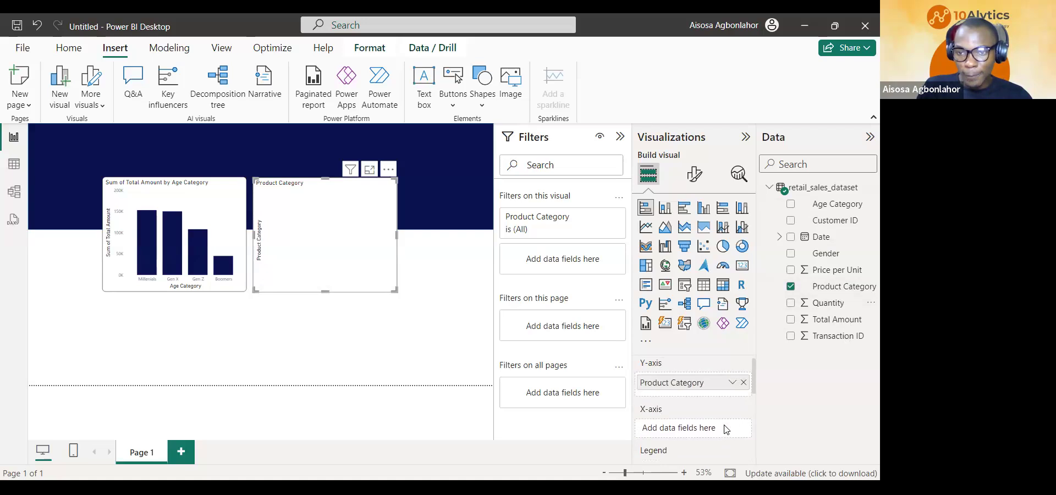
{"action": "left_click_drag", "start_coordinate": [834, 302], "coordinate": [699, 430]}
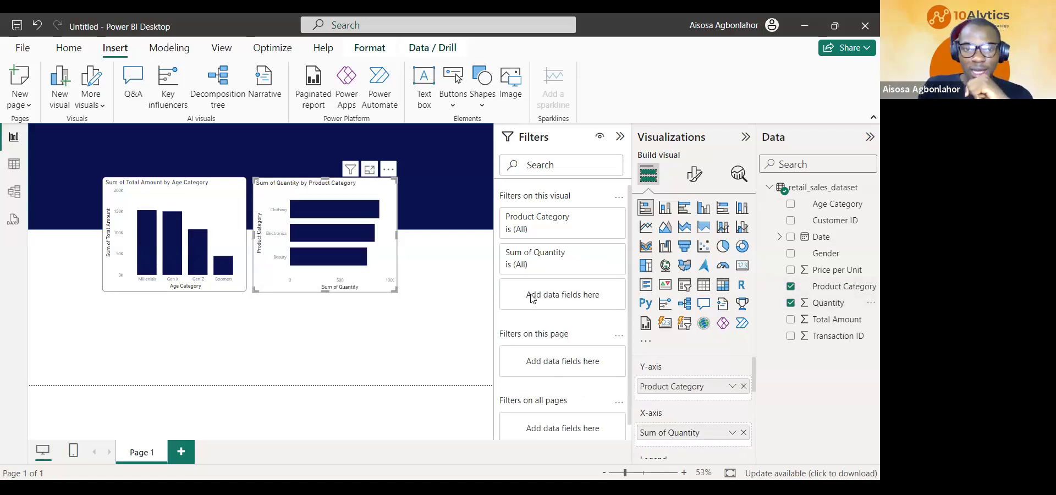
Deselect the Product Category bar chart and collapse the Filters pane to give the report canvas more room
{"action": "left_click", "coordinate": [381, 292]}
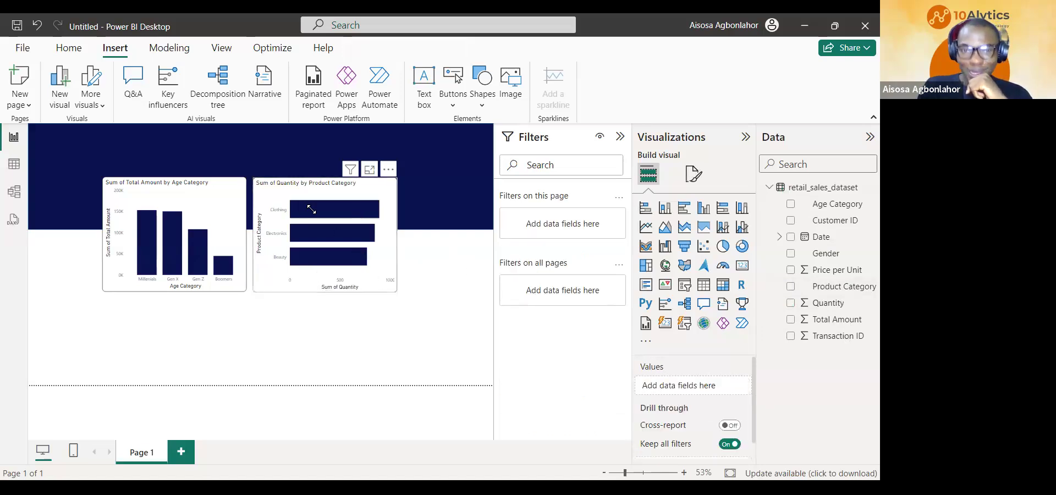
{"action": "mouse_move", "coordinate": [321, 217]}
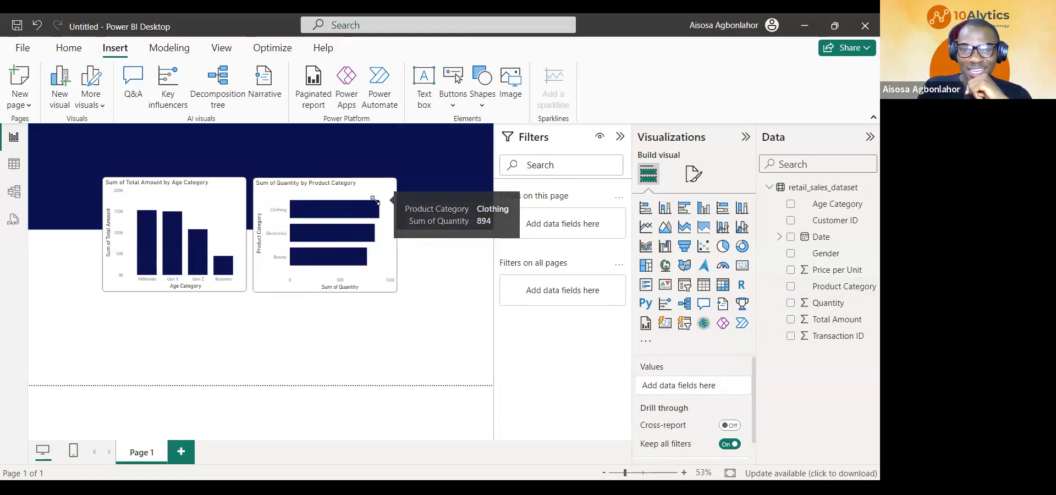
{"action": "left_click", "coordinate": [620, 137]}
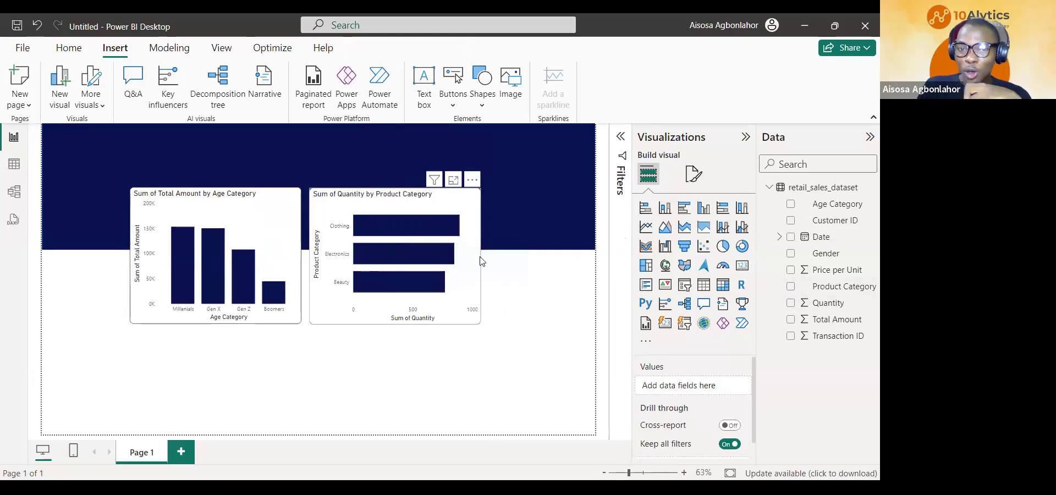
{"action": "mouse_move", "coordinate": [375, 230]}
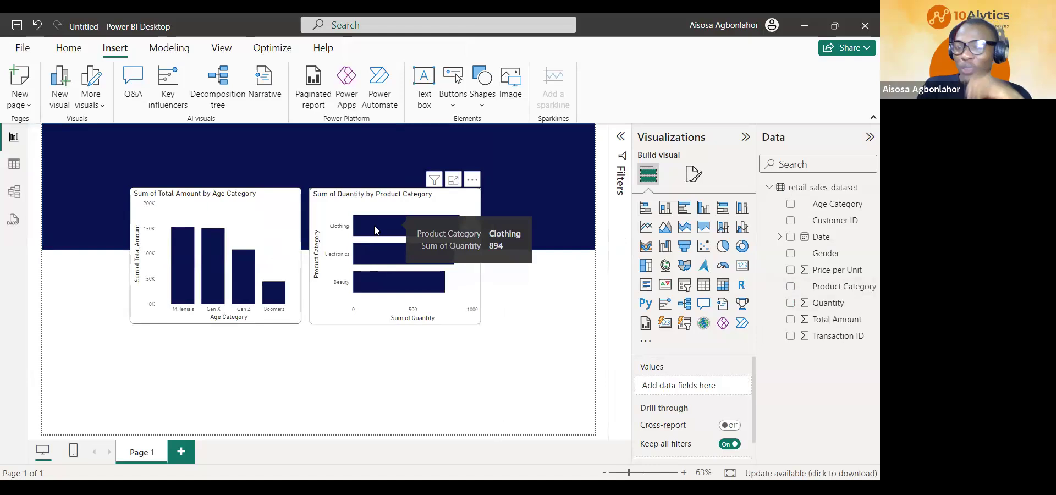
{"action": "mouse_move", "coordinate": [393, 262]}
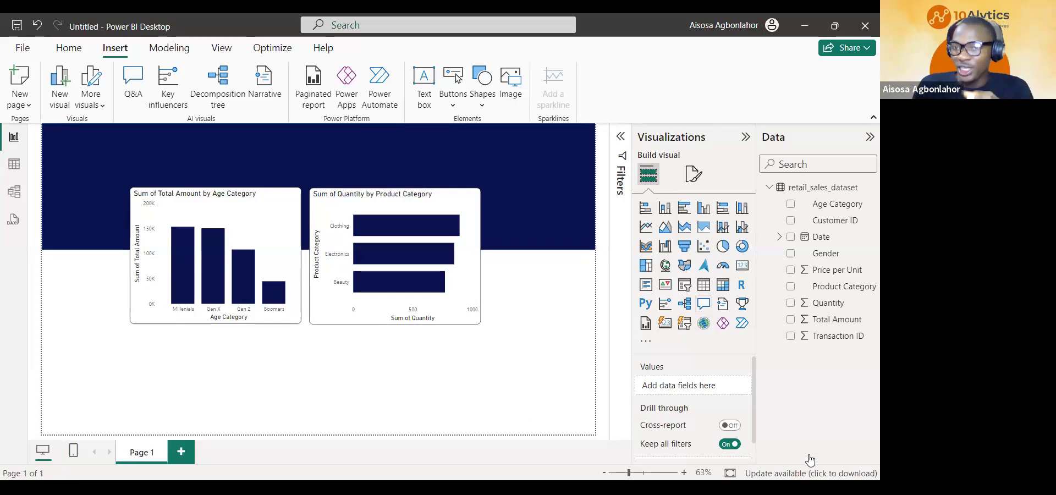
Examine how the Boomers column cross-highlights the Product Category chart, and clear the highlight
{"action": "left_click", "coordinate": [454, 323]}
{"action": "left_click", "coordinate": [528, 319]}
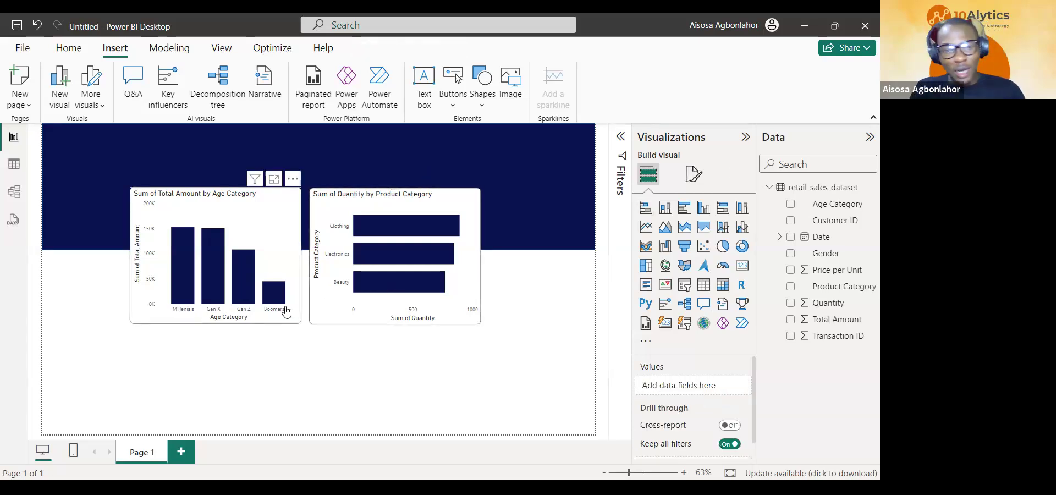
{"action": "left_click", "coordinate": [285, 306]}
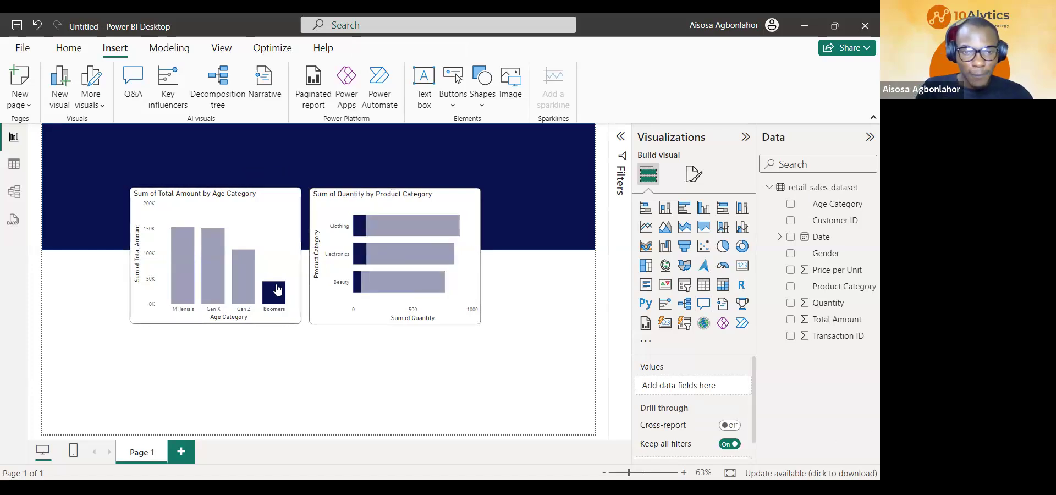
{"action": "left_click", "coordinate": [276, 294]}
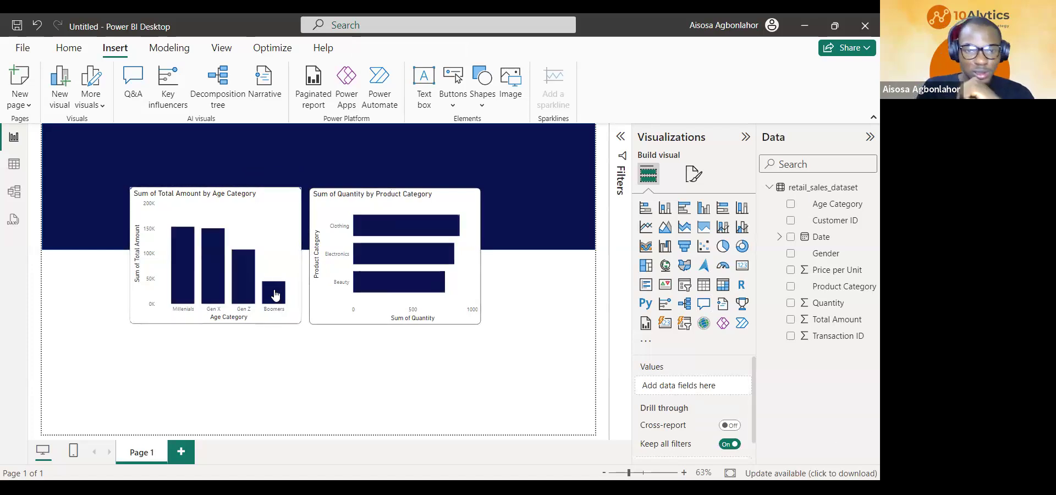
Shrink the Age Category and Product Category charts to the same smaller size and align them side by side
{"action": "left_click_drag", "start_coordinate": [300, 324], "coordinate": [274, 308]}
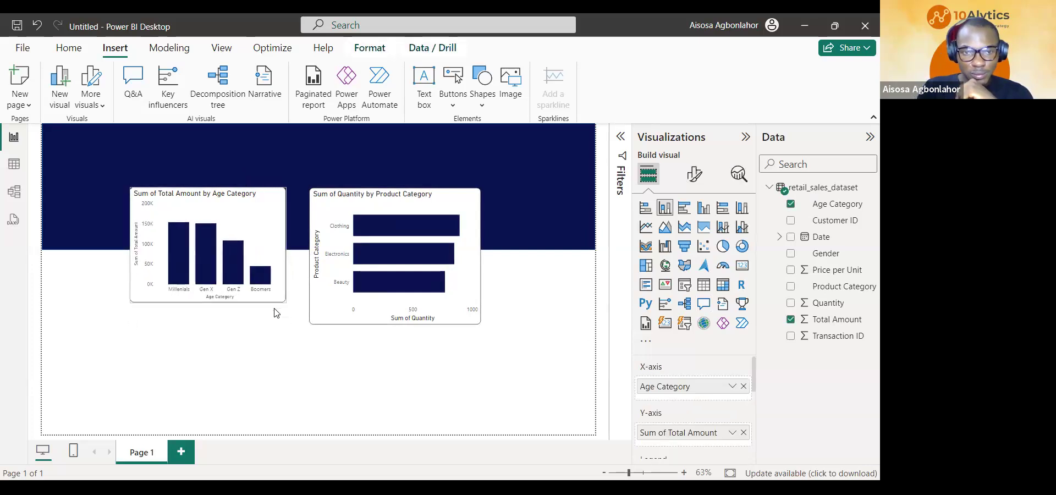
{"action": "left_click", "coordinate": [478, 322]}
{"action": "left_click_drag", "start_coordinate": [480, 323], "coordinate": [464, 304]}
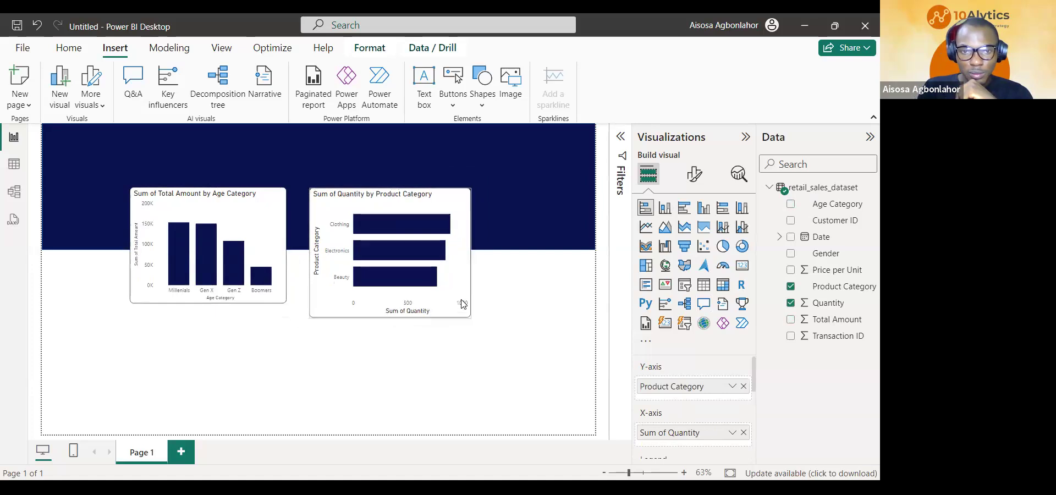
{"action": "left_click_drag", "start_coordinate": [382, 290], "coordinate": [200, 291]}
{"action": "left_click_drag", "start_coordinate": [283, 249], "coordinate": [283, 248]}
{"action": "left_click_drag", "start_coordinate": [256, 281], "coordinate": [395, 284]}
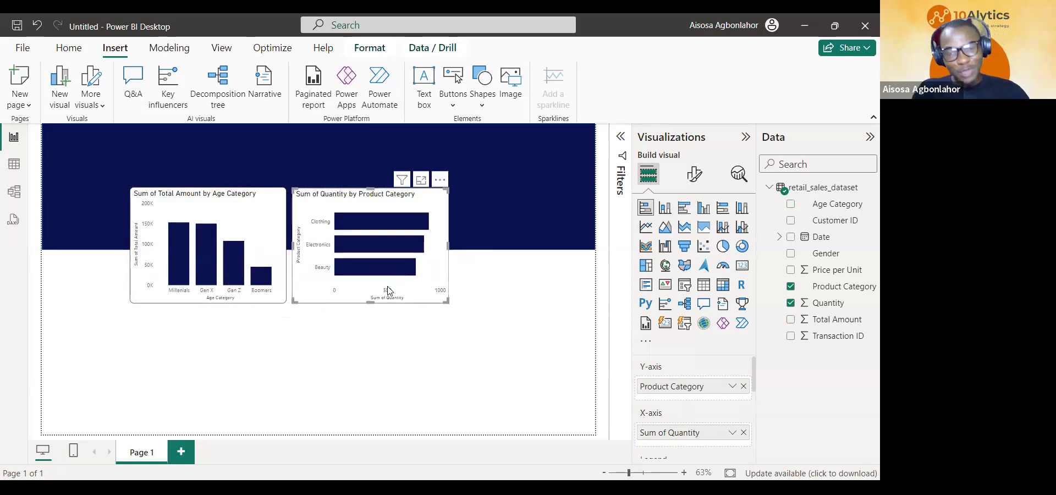
Duplicate the Product Category bar chart and place the copy to its right, level with the other charts
{"action": "key", "text": "ctrl+c"}
{"action": "key", "text": "ctrl+v"}
{"action": "left_click_drag", "start_coordinate": [389, 292], "coordinate": [530, 287]}
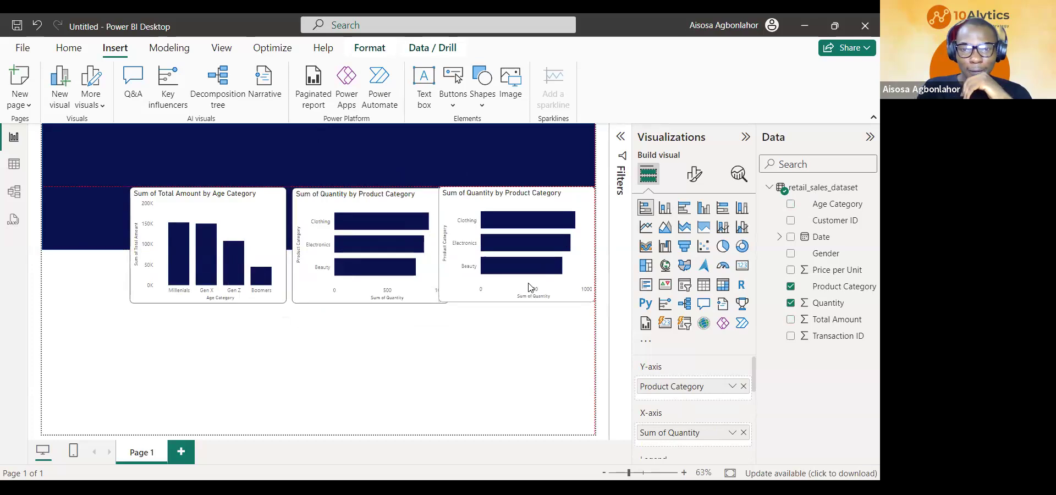
{"action": "left_click_drag", "start_coordinate": [347, 218], "coordinate": [351, 209]}
{"action": "left_click", "coordinate": [338, 219]}
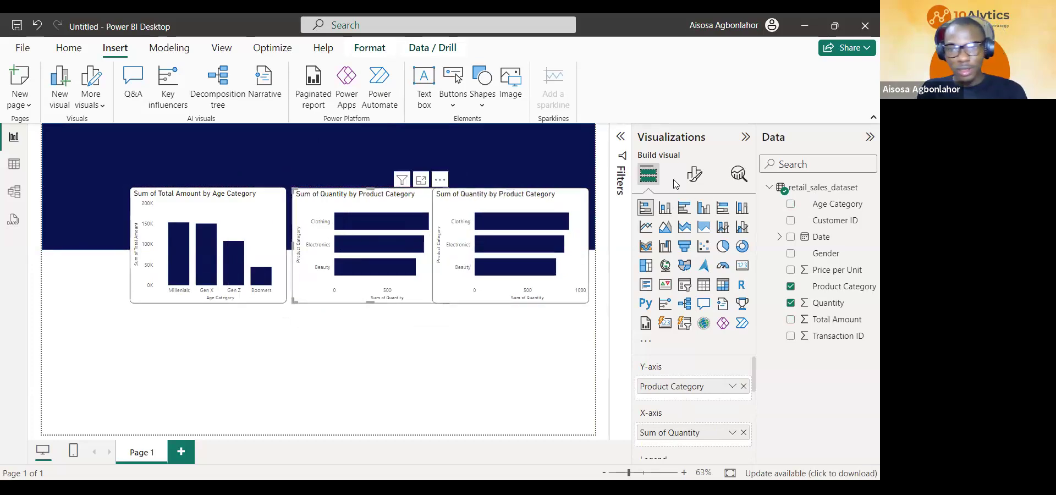
Set the page's canvas type to Custom with a width of 1350 px
{"action": "left_click", "coordinate": [691, 178]}
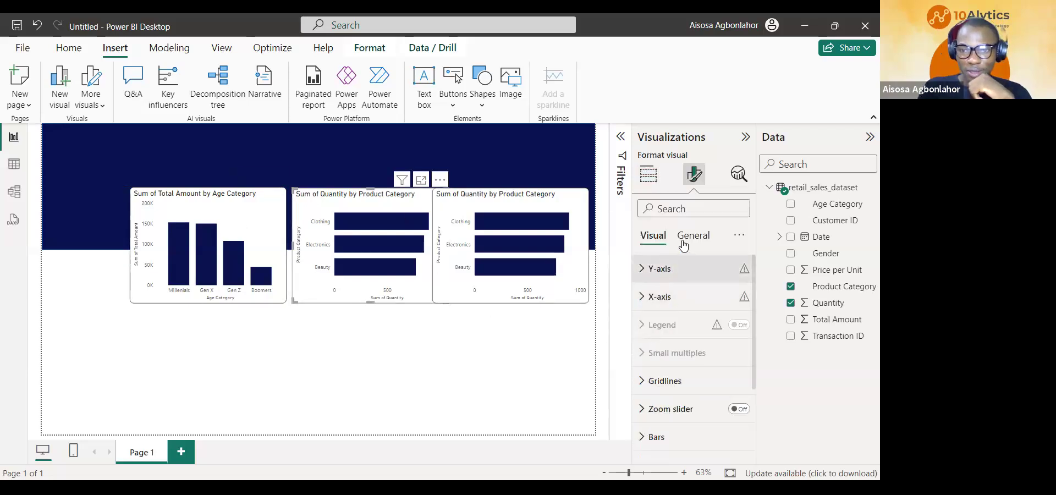
{"action": "left_click", "coordinate": [561, 354]}
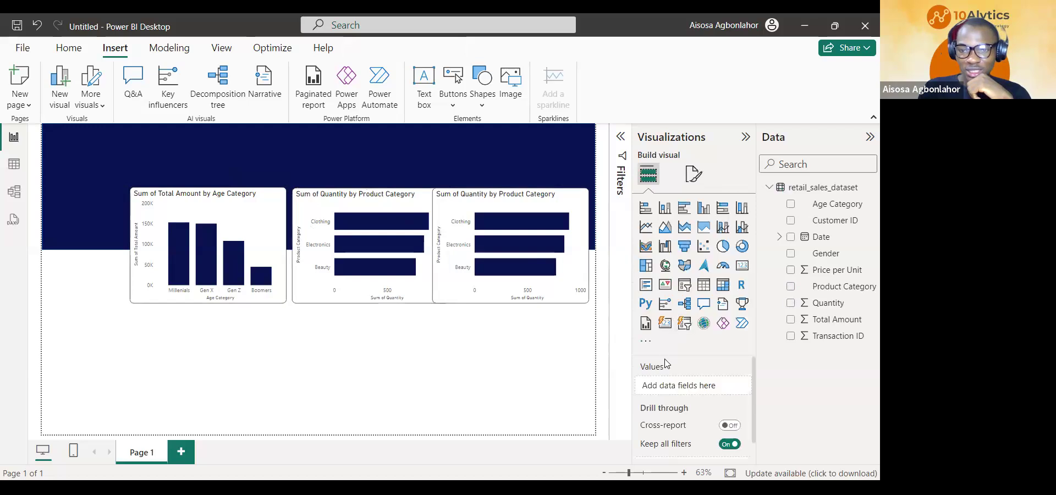
{"action": "left_click", "coordinate": [693, 174]}
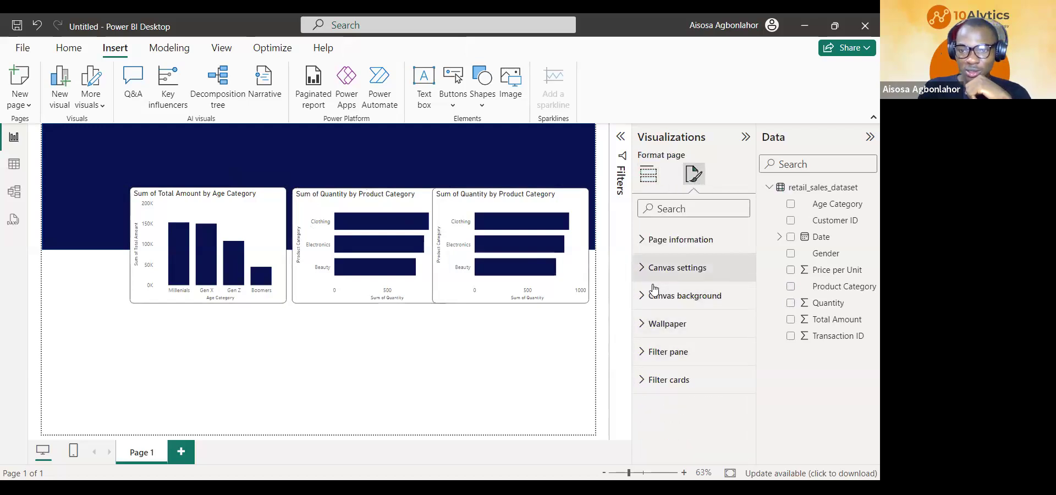
{"action": "left_click", "coordinate": [654, 268]}
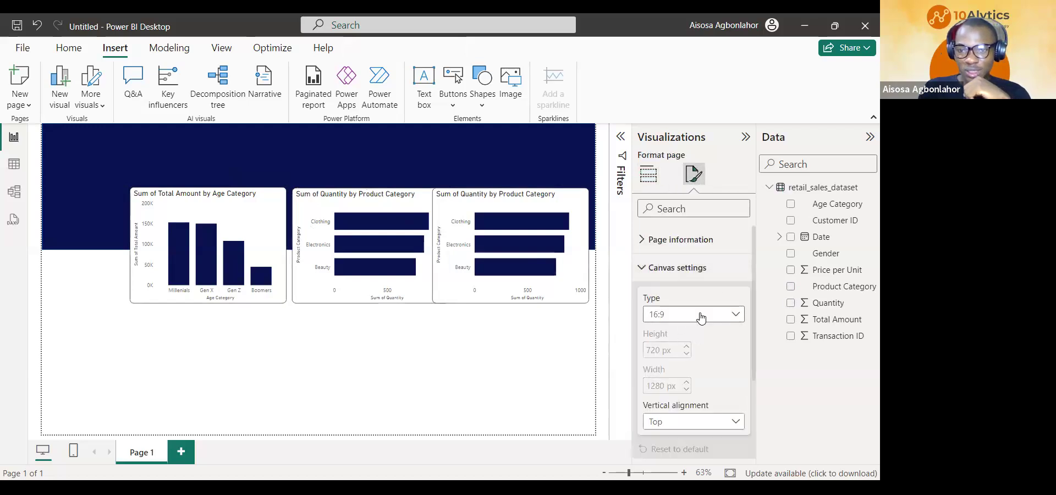
{"action": "left_click", "coordinate": [698, 315]}
{"action": "left_click", "coordinate": [662, 397]}
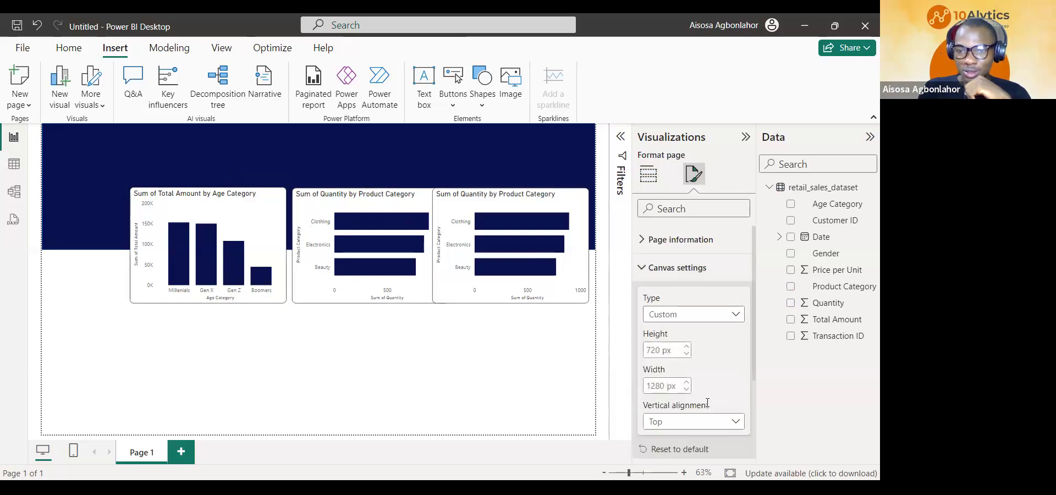
{"action": "double_click", "coordinate": [664, 386]}
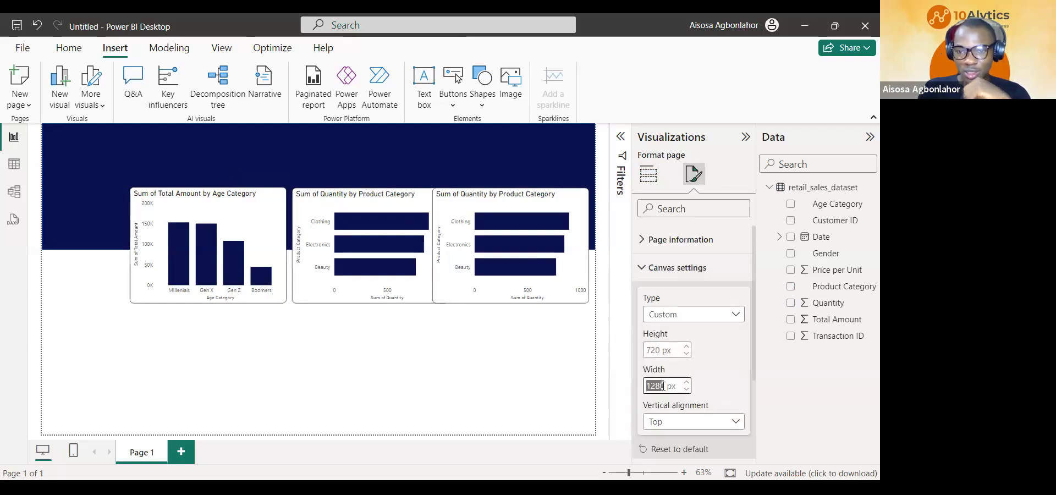
{"action": "type", "text": "1350"}
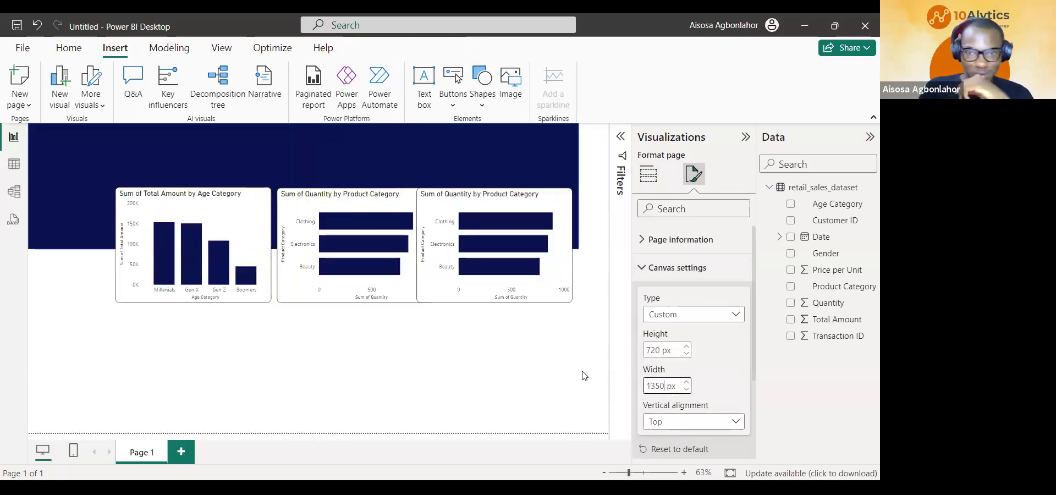
Stretch the navy banner to the right edge of the widened page and deselect it
{"action": "left_click", "coordinate": [544, 151]}
{"action": "left_click", "coordinate": [578, 187]}
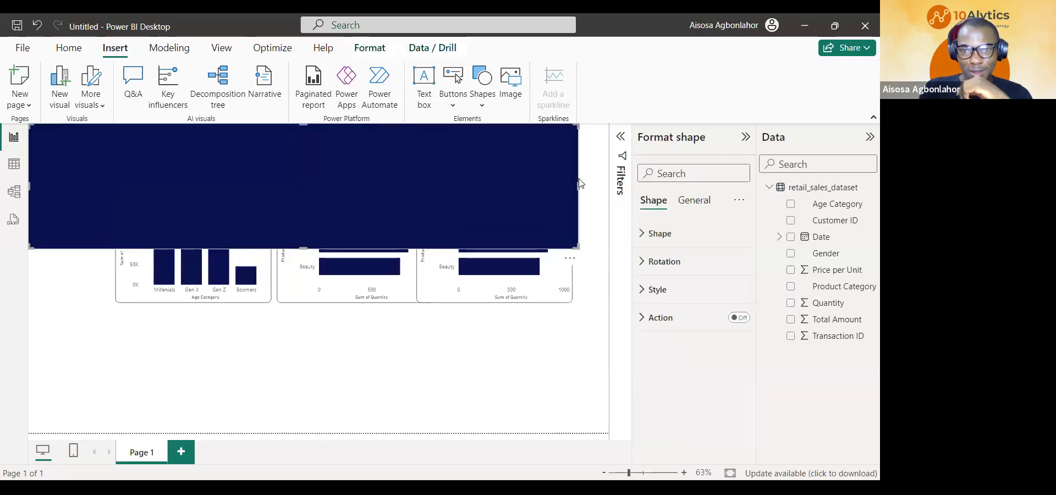
{"action": "left_click_drag", "start_coordinate": [578, 187], "coordinate": [608, 198]}
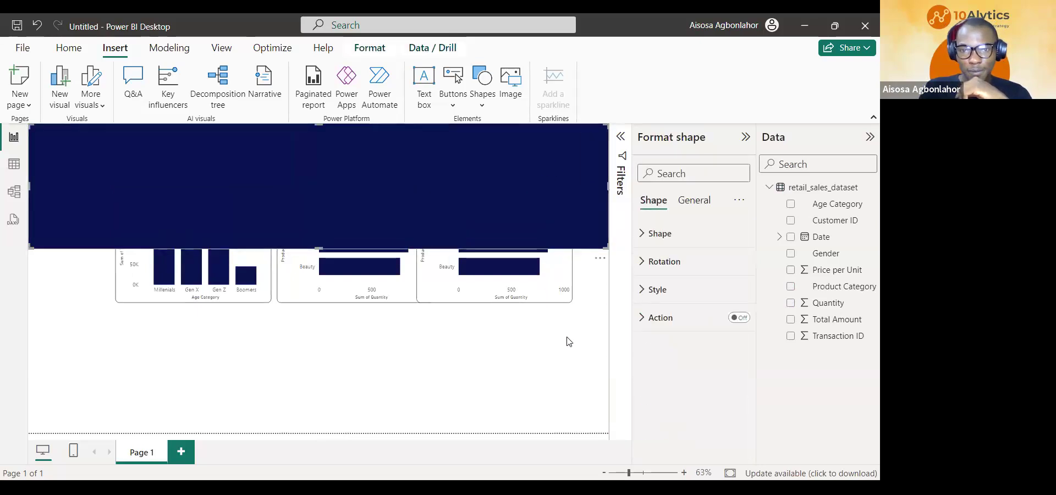
{"action": "key", "text": "Escape"}
Space out the two Product Category bar charts so the three charts sit in a row without overlapping
{"action": "left_click_drag", "start_coordinate": [522, 293], "coordinate": [539, 288]}
{"action": "left_click_drag", "start_coordinate": [417, 287], "coordinate": [420, 287]}
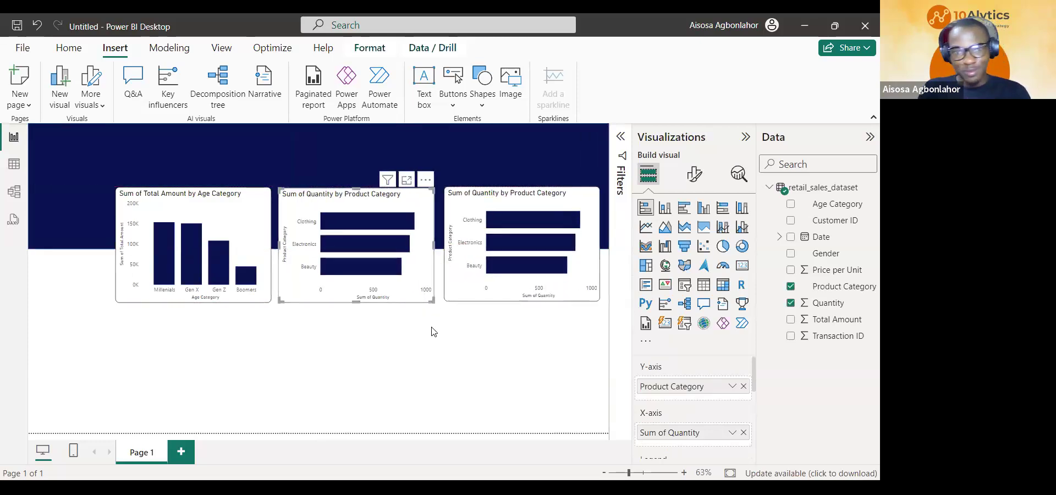
{"action": "left_click", "coordinate": [405, 364]}
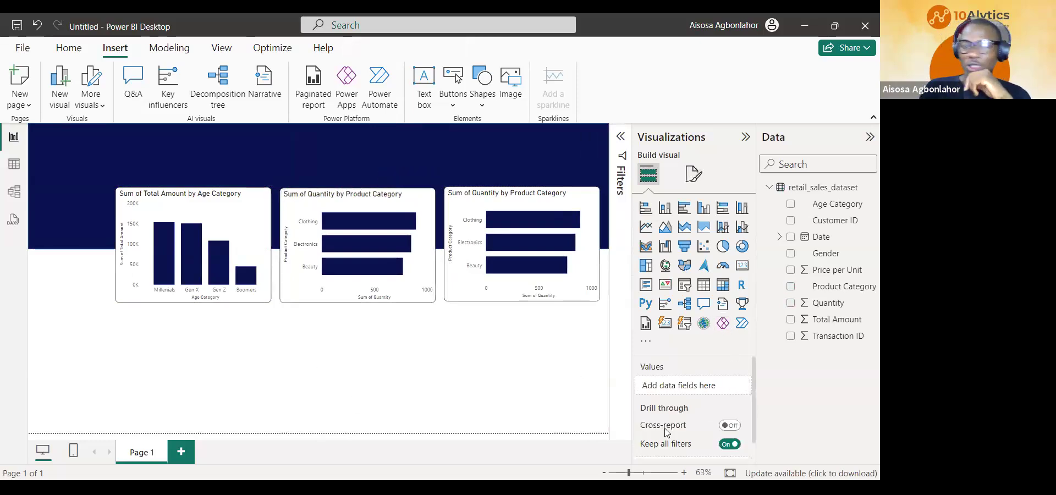
Turn the rightmost bar chart into a donut chart with Gender as the legend and Count of Gender as the values
{"action": "left_click", "coordinate": [503, 287]}
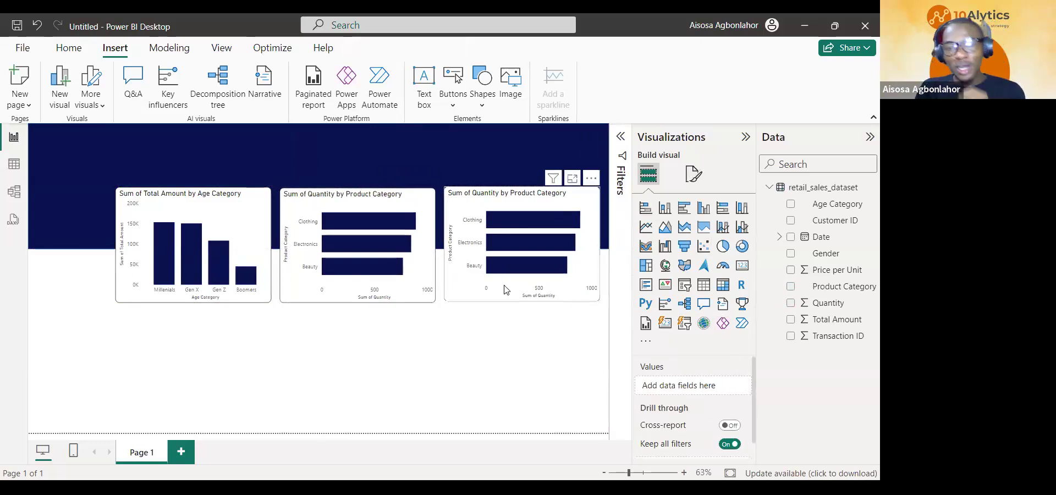
{"action": "left_click", "coordinate": [745, 386]}
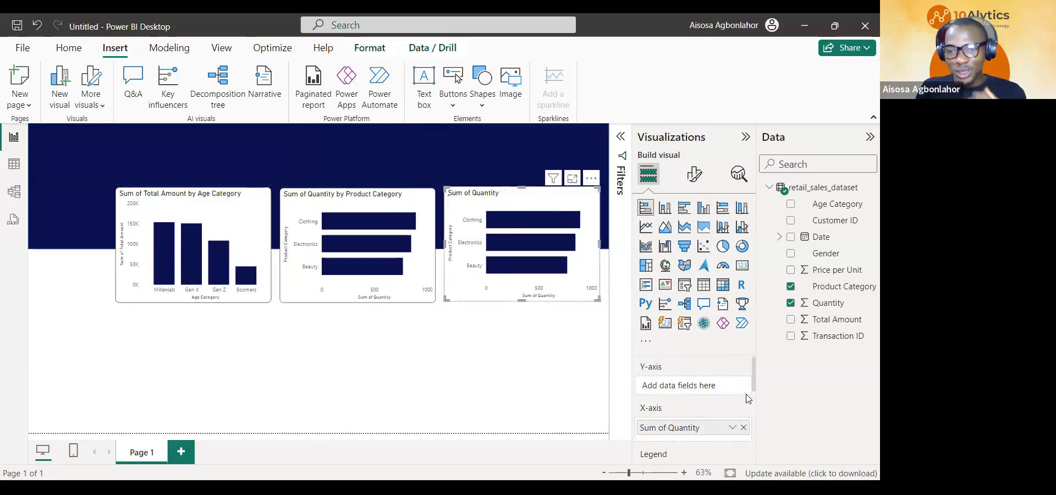
{"action": "left_click", "coordinate": [744, 433]}
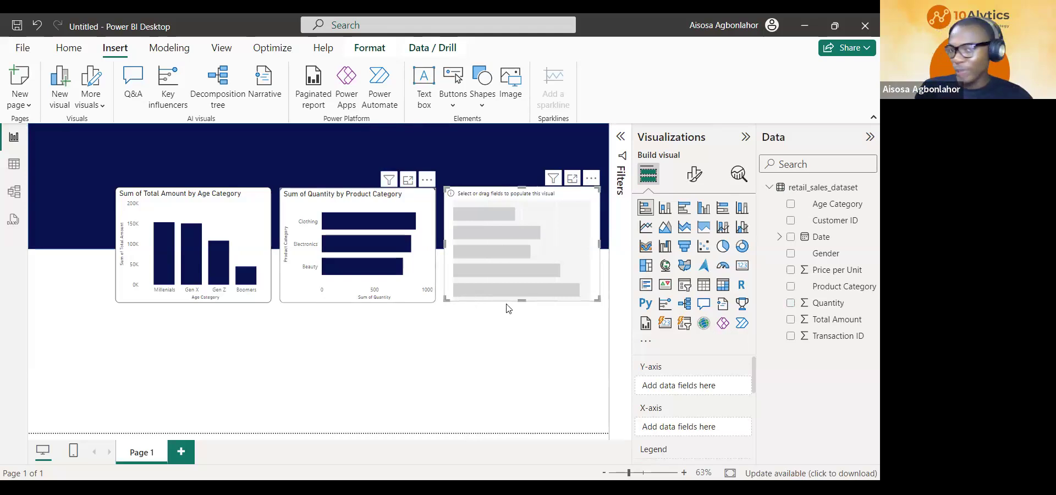
{"action": "left_click", "coordinate": [743, 246]}
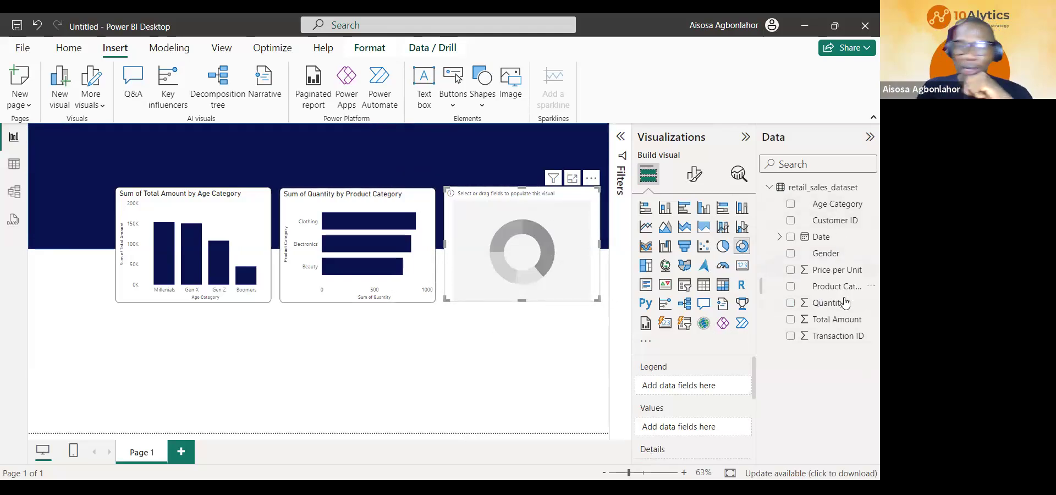
{"action": "left_click_drag", "start_coordinate": [829, 255], "coordinate": [750, 382]}
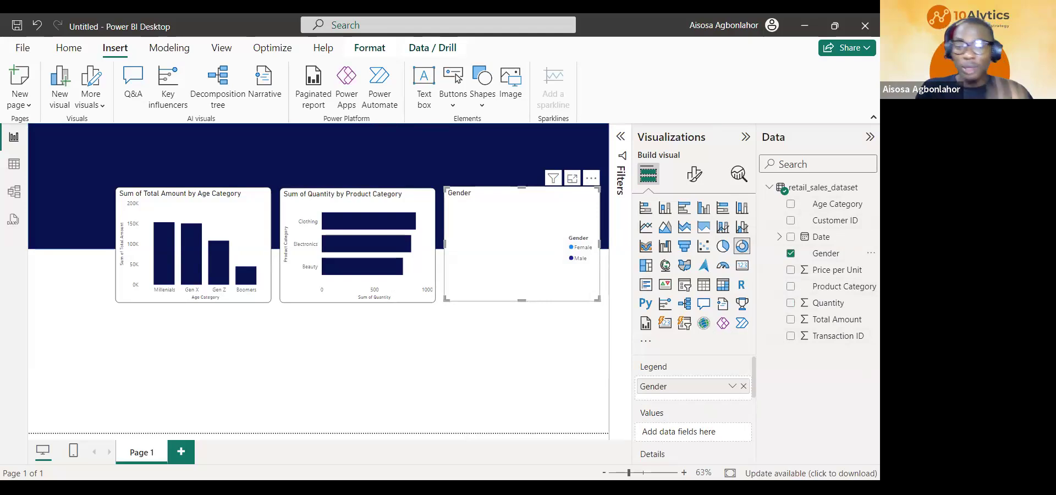
{"action": "left_click_drag", "start_coordinate": [834, 254], "coordinate": [744, 432]}
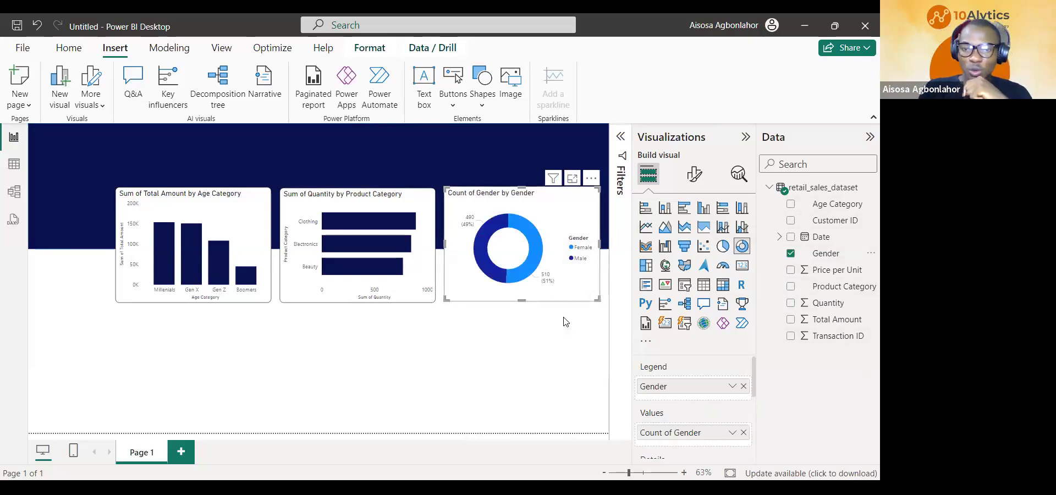
{"action": "mouse_move", "coordinate": [484, 258]}
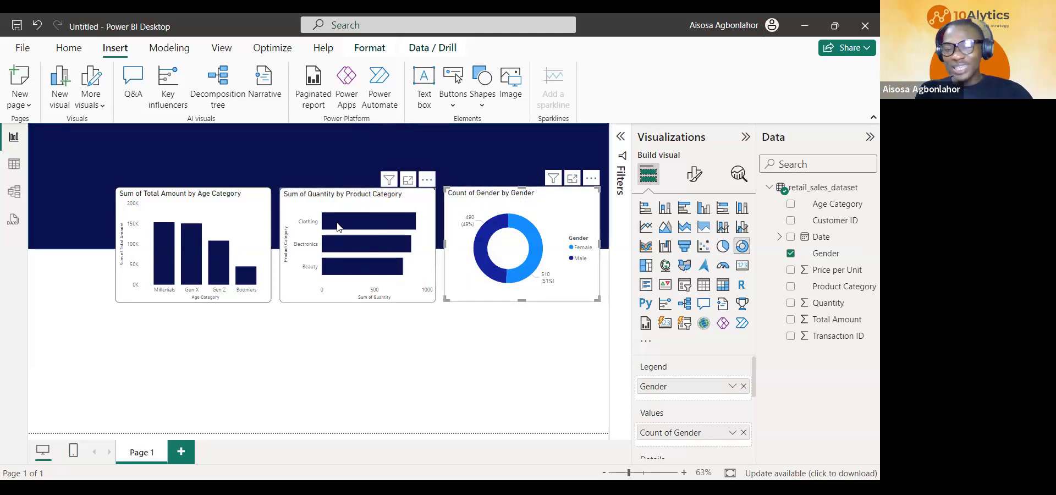
{"action": "mouse_move", "coordinate": [346, 274]}
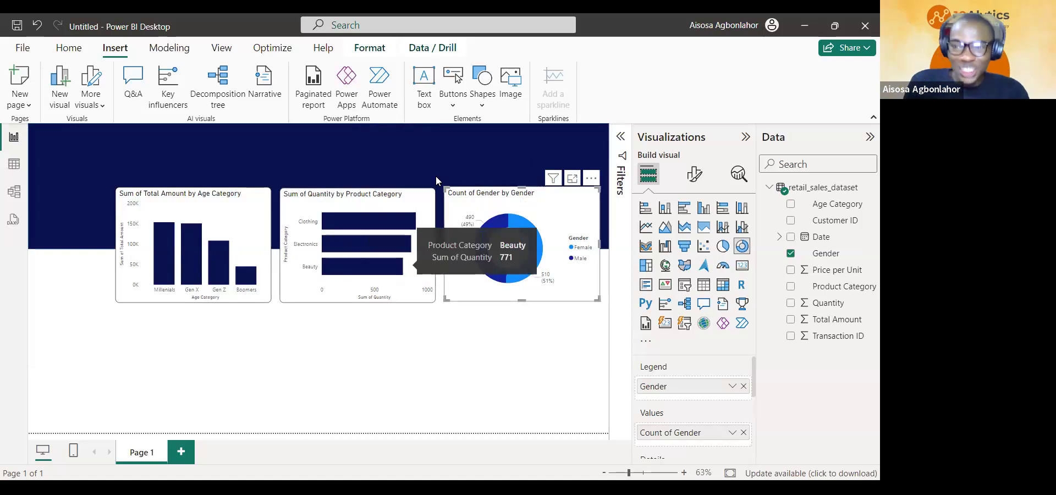
{"action": "left_click", "coordinate": [482, 392]}
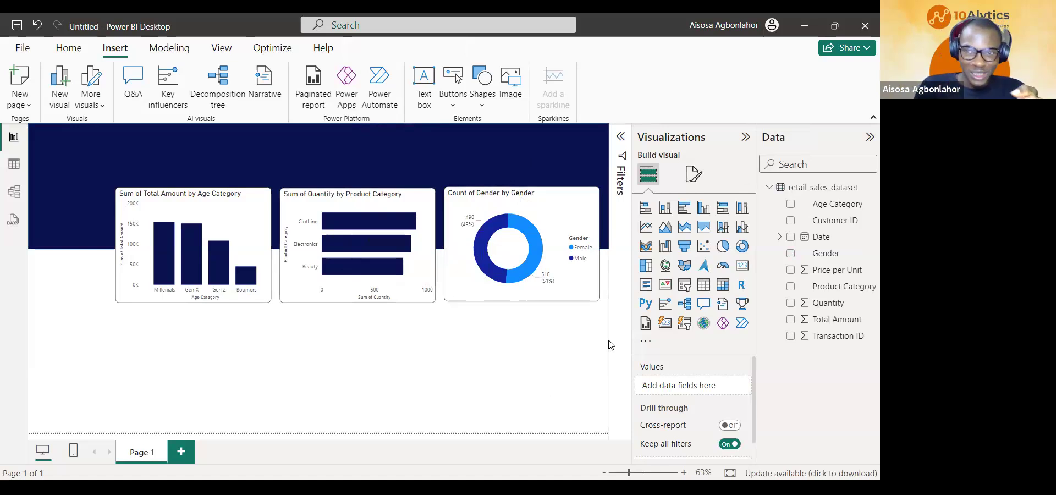
Recolor the gender donut chart's slices, using the bar charts' dark navy for Female and a lighter indigo blue for Male, and deselect the chart
{"action": "left_click", "coordinate": [567, 296]}
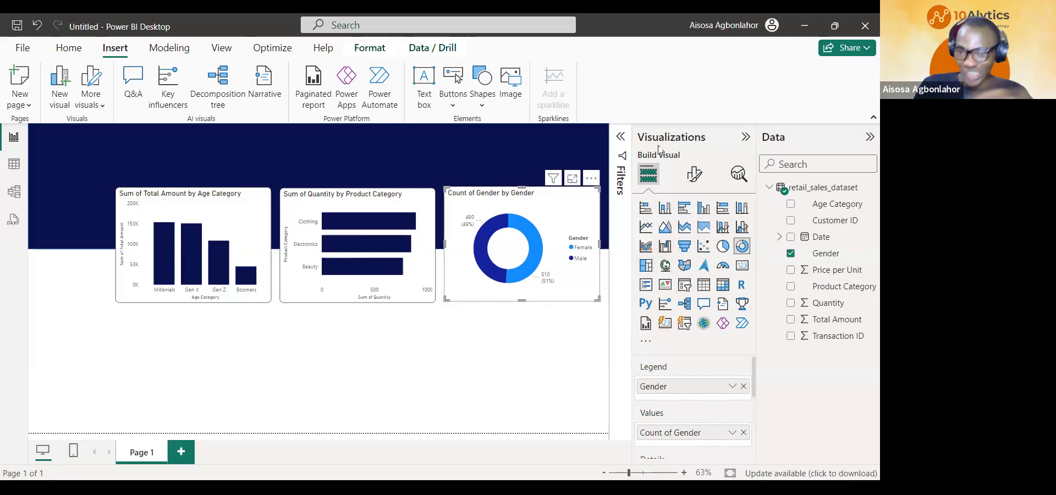
{"action": "left_click", "coordinate": [695, 186]}
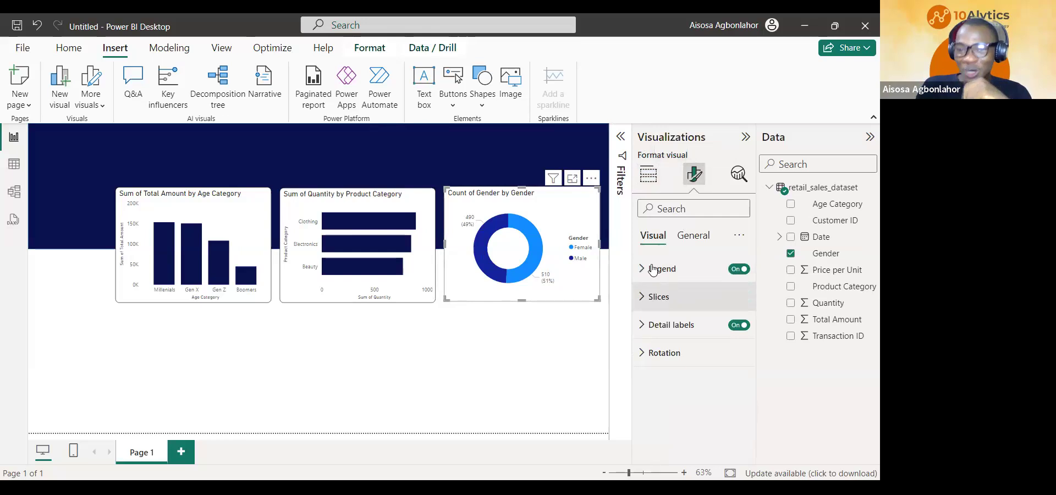
{"action": "left_click", "coordinate": [662, 291]}
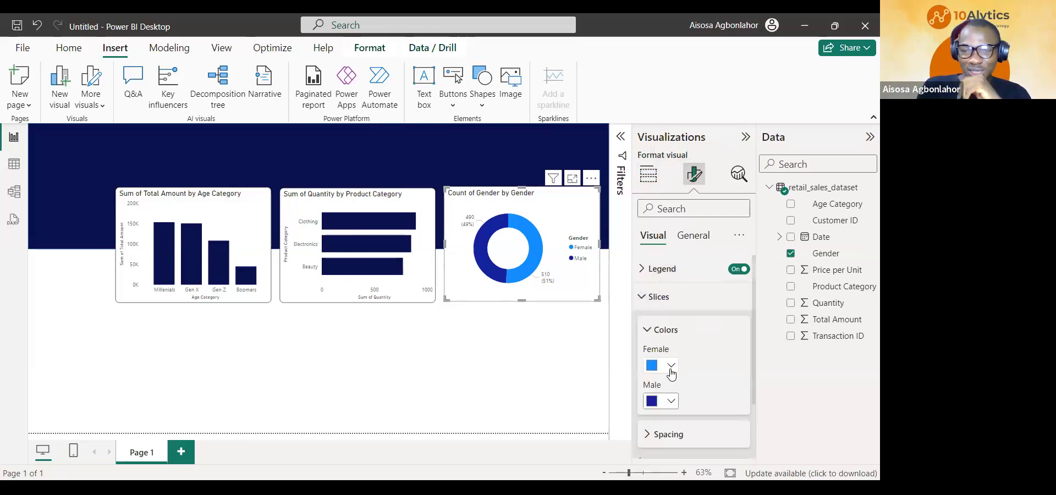
{"action": "left_click", "coordinate": [670, 368]}
{"action": "left_click", "coordinate": [661, 305]}
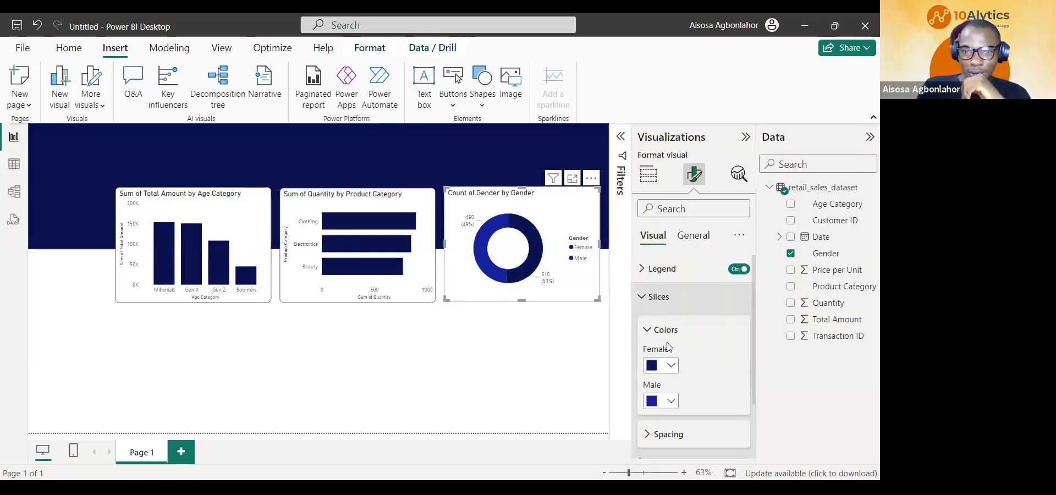
{"action": "left_click", "coordinate": [665, 407]}
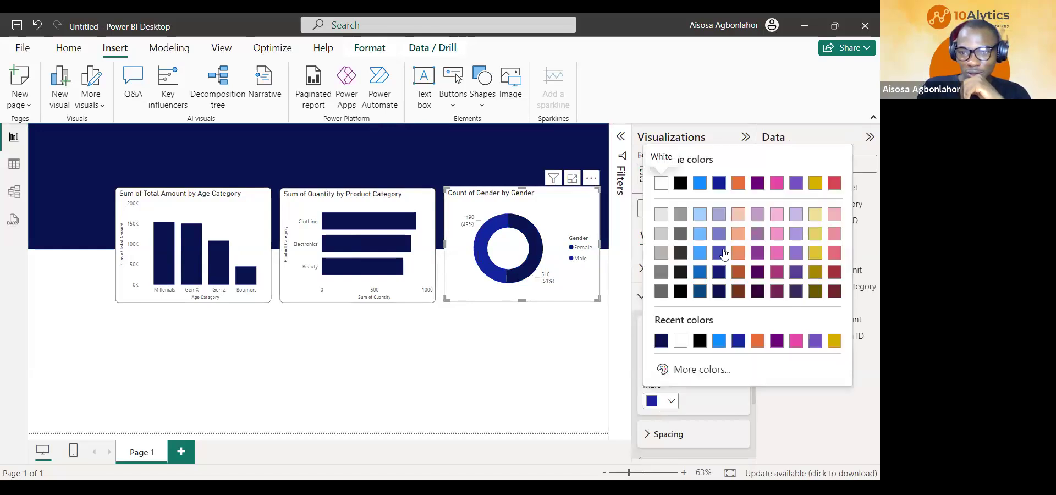
{"action": "left_click", "coordinate": [723, 251]}
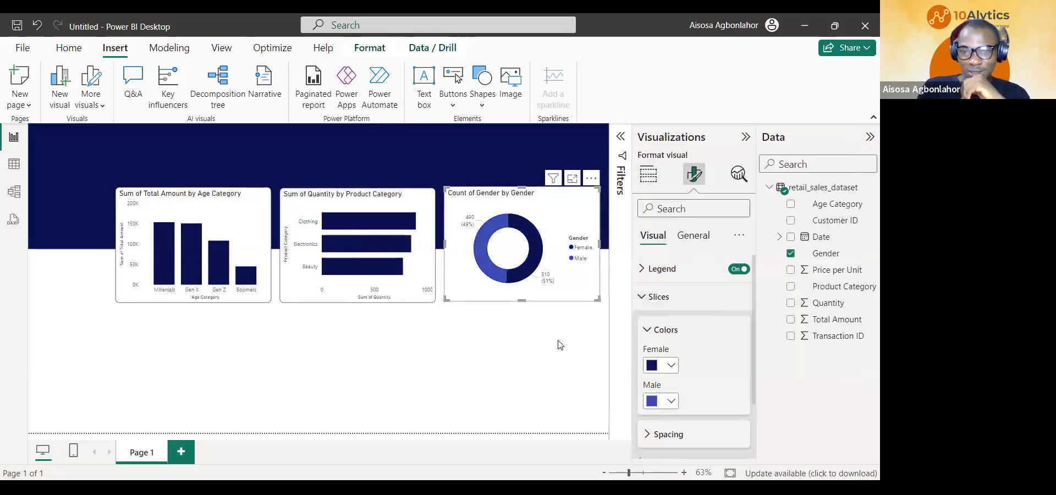
{"action": "left_click", "coordinate": [540, 147]}
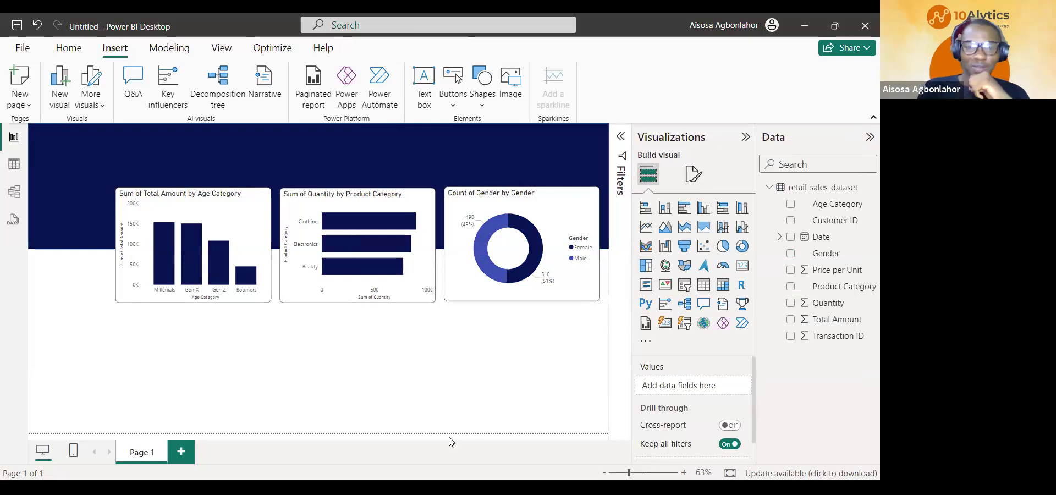
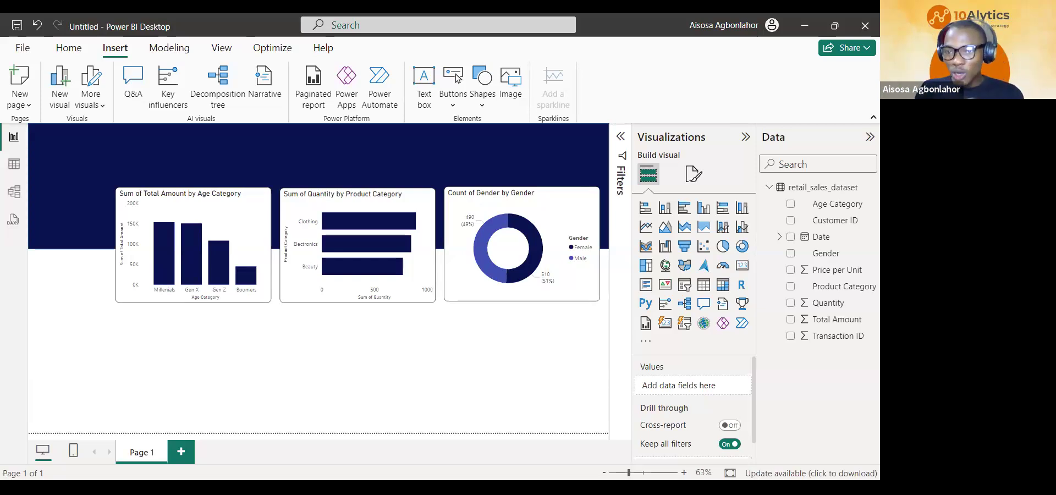
Duplicate the Age Category column chart and place the copy directly below the original
{"action": "left_click", "coordinate": [378, 299]}
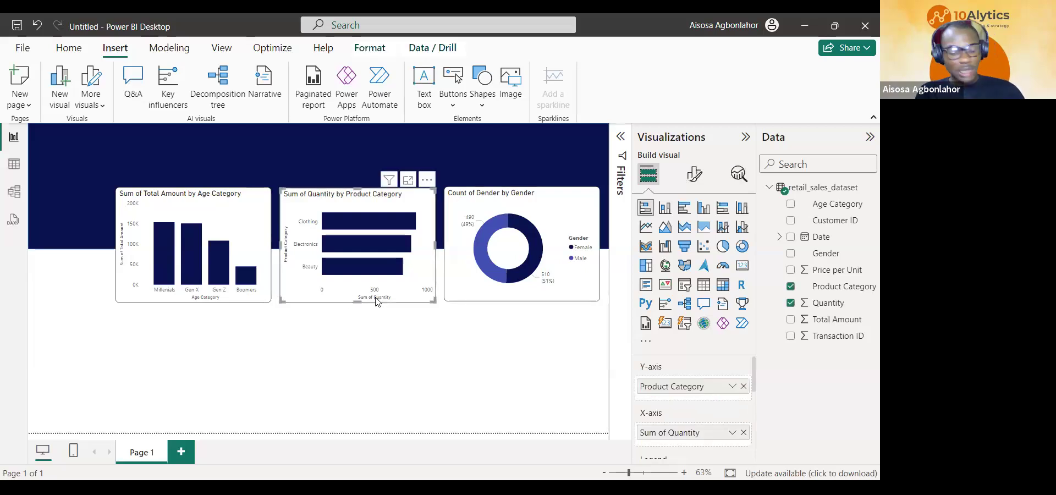
{"action": "left_click", "coordinate": [231, 298]}
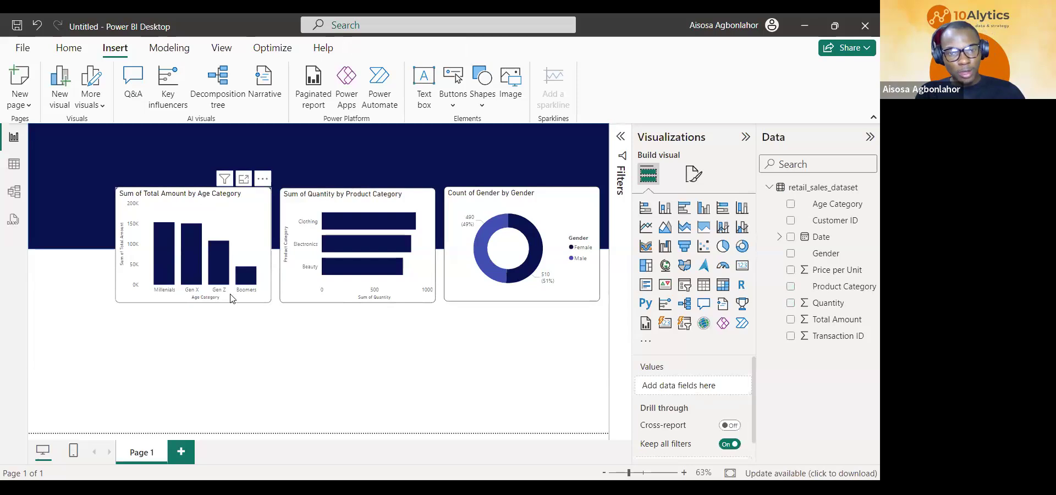
{"action": "left_click_drag", "start_coordinate": [256, 242], "coordinate": [244, 335]}
Widen the copied Age Category chart so it spans the full row of three charts above it
{"action": "left_click_drag", "start_coordinate": [274, 364], "coordinate": [520, 395]}
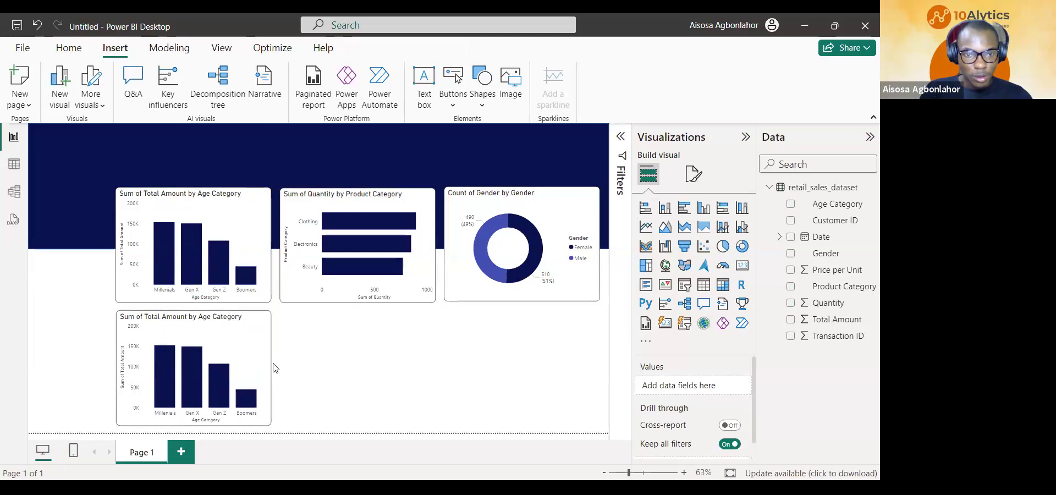
{"action": "left_click", "coordinate": [269, 378]}
{"action": "left_click_drag", "start_coordinate": [279, 370], "coordinate": [711, 372]}
{"action": "left_click_drag", "start_coordinate": [647, 367], "coordinate": [609, 365]}
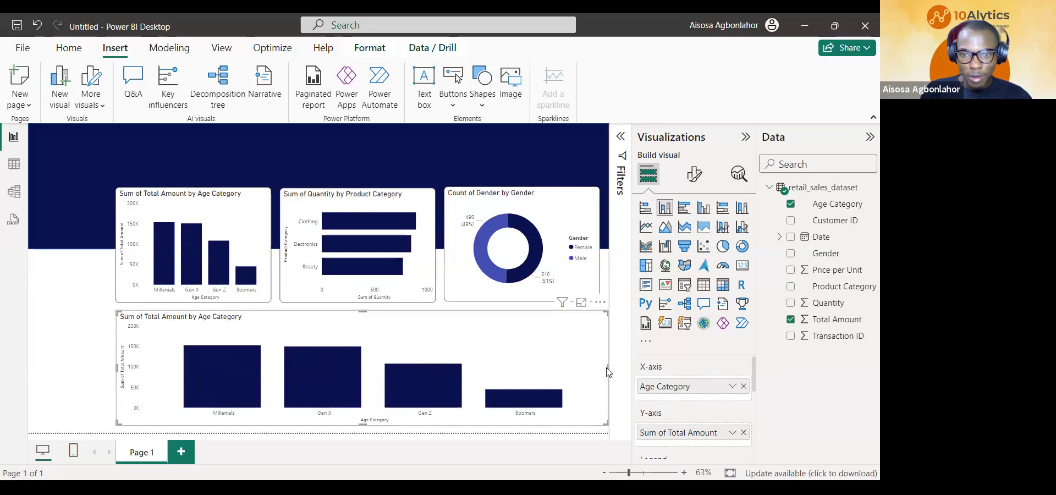
{"action": "left_click_drag", "start_coordinate": [613, 374], "coordinate": [603, 368]}
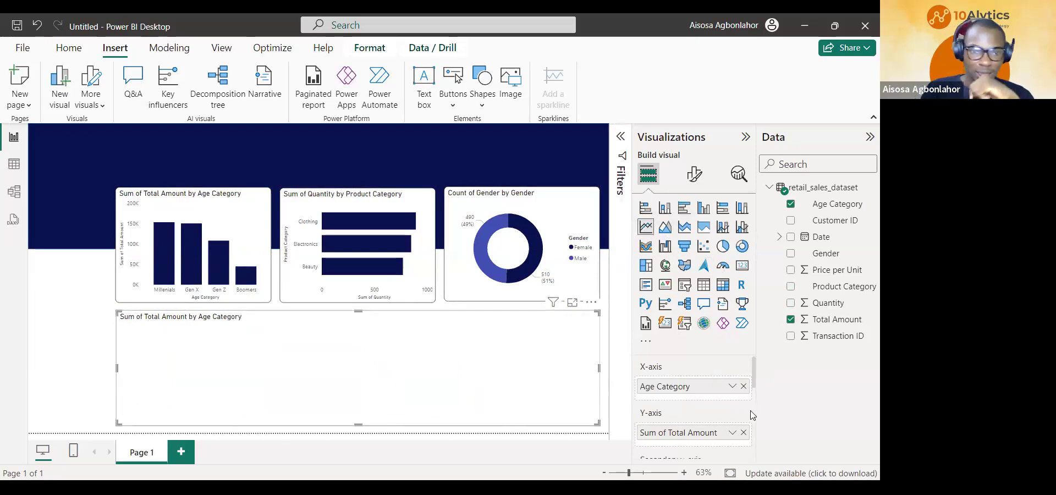
Turn the wide chart into a line chart with Date on the X-axis and Total Amount on the Y-axis instead of its copied fields
{"action": "left_click", "coordinate": [744, 386]}
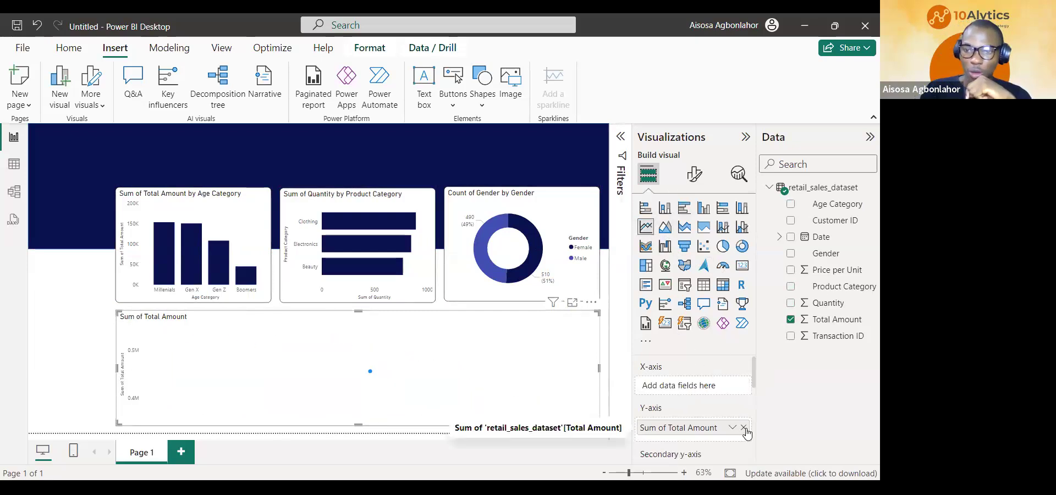
{"action": "left_click", "coordinate": [743, 427]}
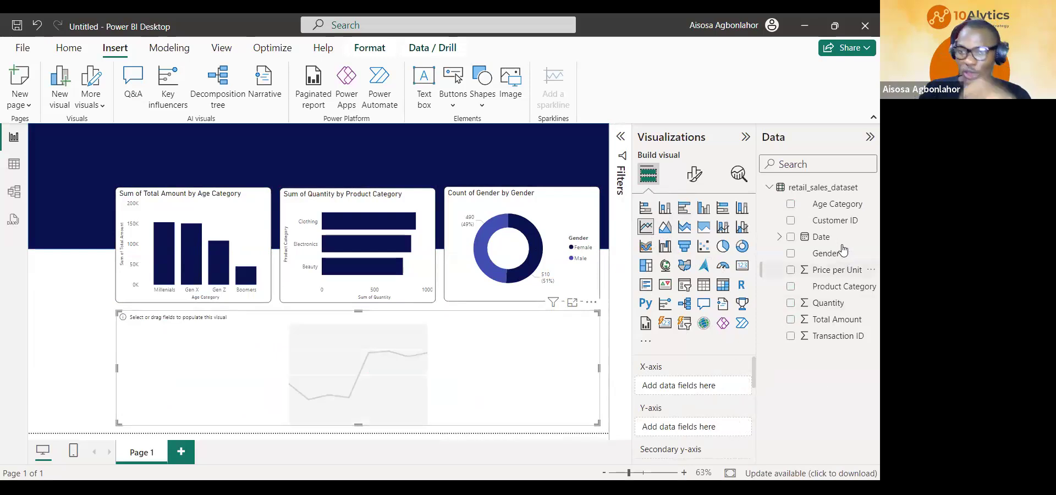
{"action": "left_click_drag", "start_coordinate": [832, 238], "coordinate": [643, 373]}
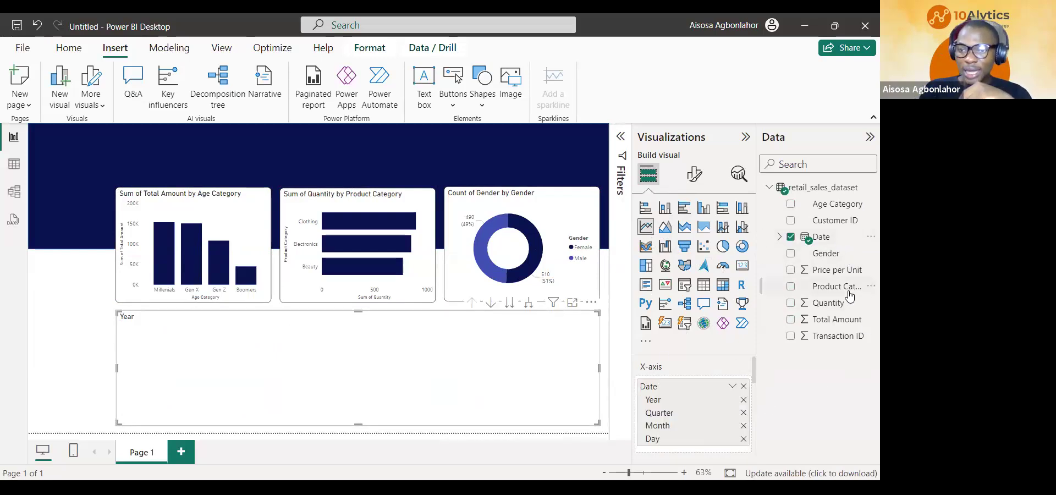
{"action": "scroll", "coordinate": [747, 390], "scroll_direction": "down", "scroll_amount": 3}
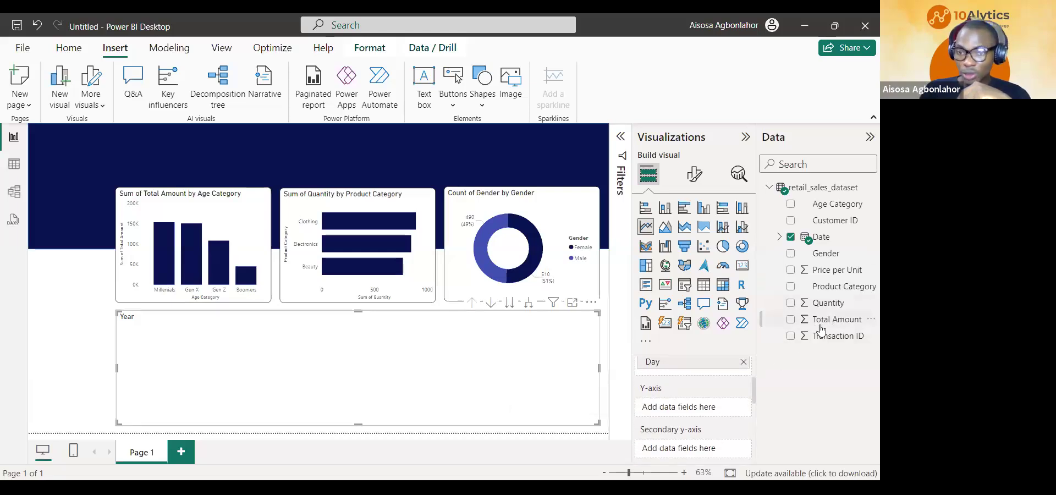
{"action": "left_click_drag", "start_coordinate": [821, 329], "coordinate": [709, 413]}
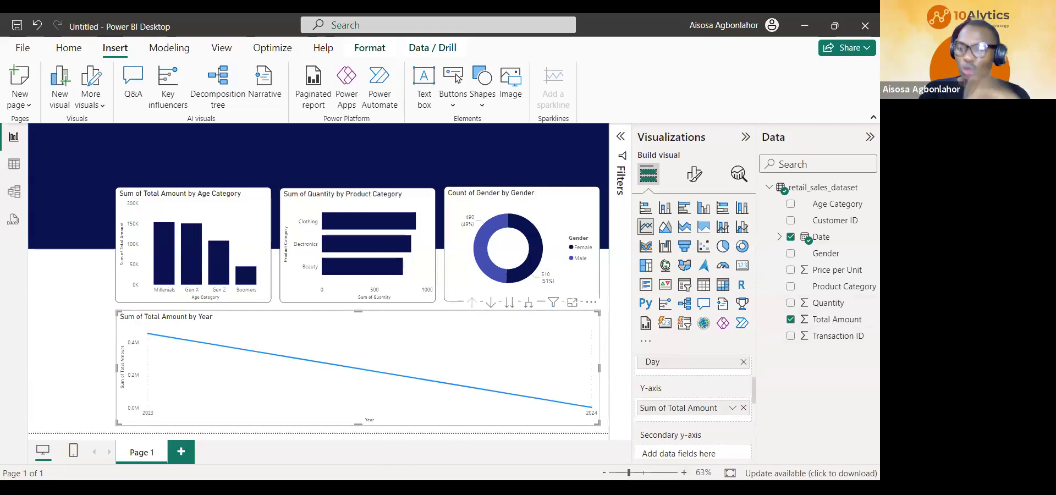
Replace Total Amount with Quantity on the line chart's Y-axis
{"action": "left_click", "coordinate": [744, 408]}
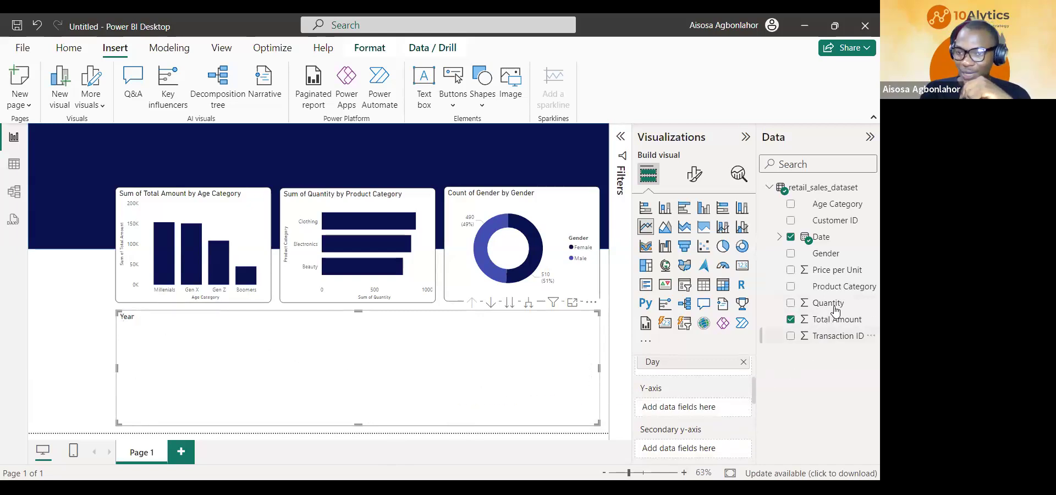
{"action": "left_click_drag", "start_coordinate": [693, 400], "coordinate": [715, 414]}
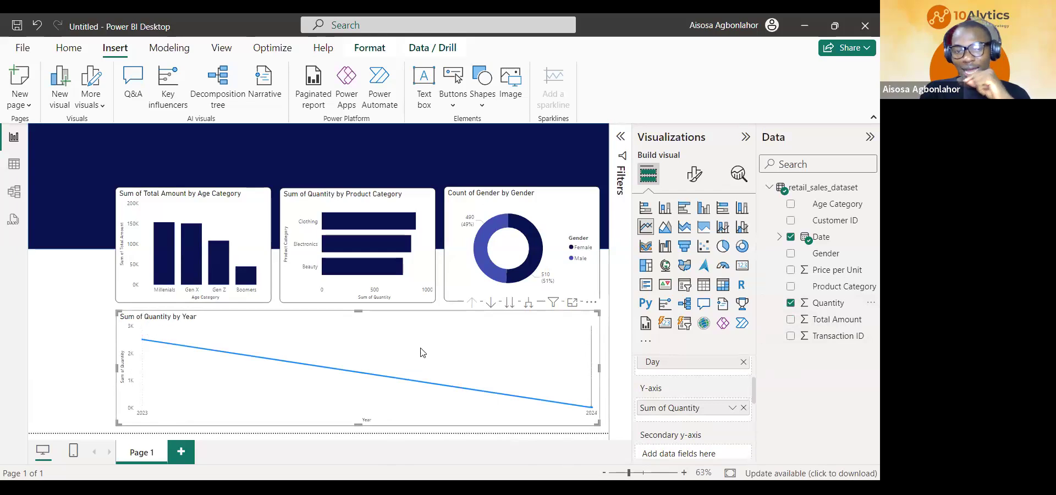
Remove Year, Quarter and Day from the line chart's date hierarchy, keeping only Month on the X-axis
{"action": "scroll", "coordinate": [660, 393], "scroll_direction": "up", "scroll_amount": 1}
{"action": "scroll", "coordinate": [658, 394], "scroll_direction": "up", "scroll_amount": 2}
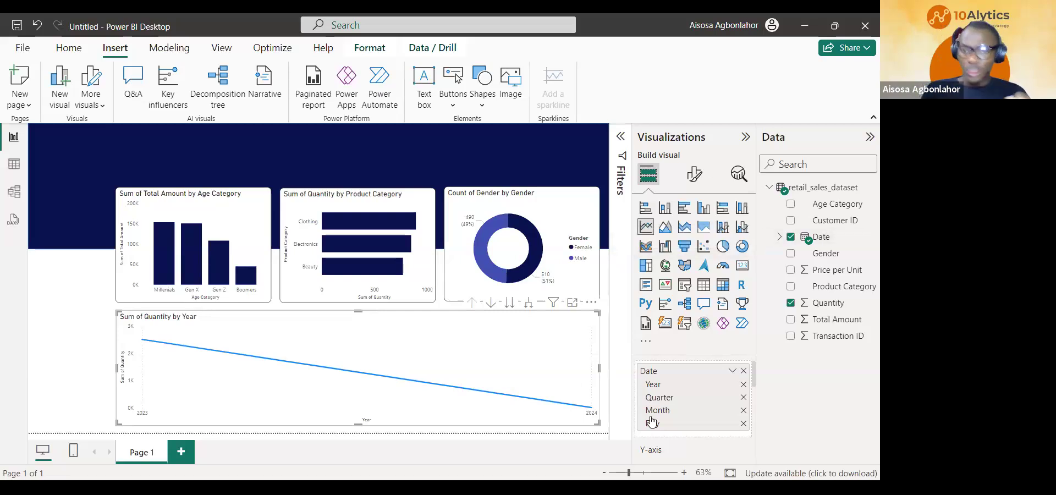
{"action": "left_click", "coordinate": [744, 384]}
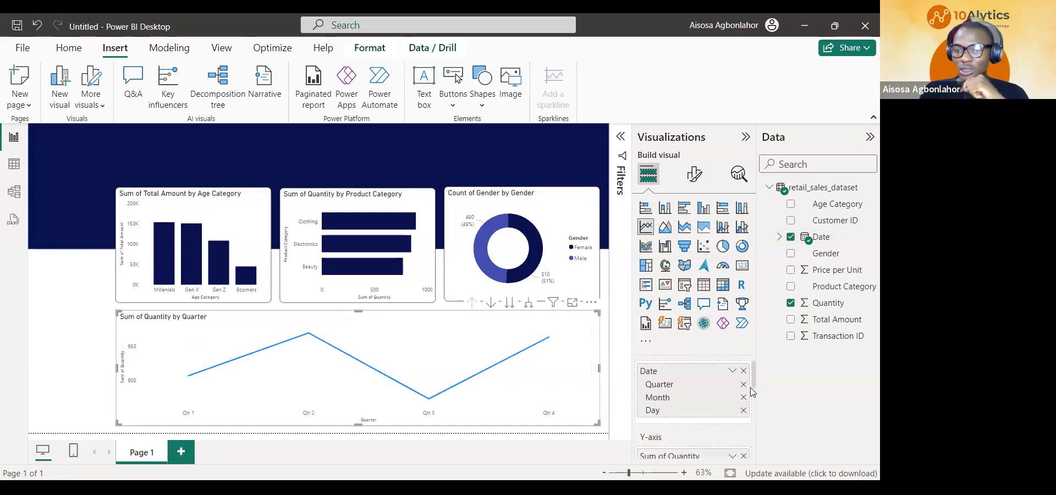
{"action": "left_click", "coordinate": [743, 385]}
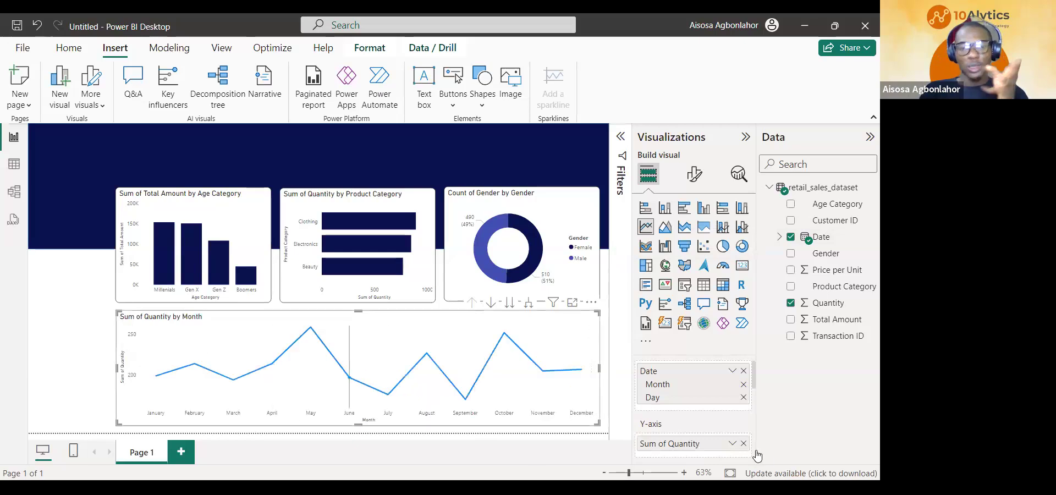
{"action": "left_click", "coordinate": [744, 398]}
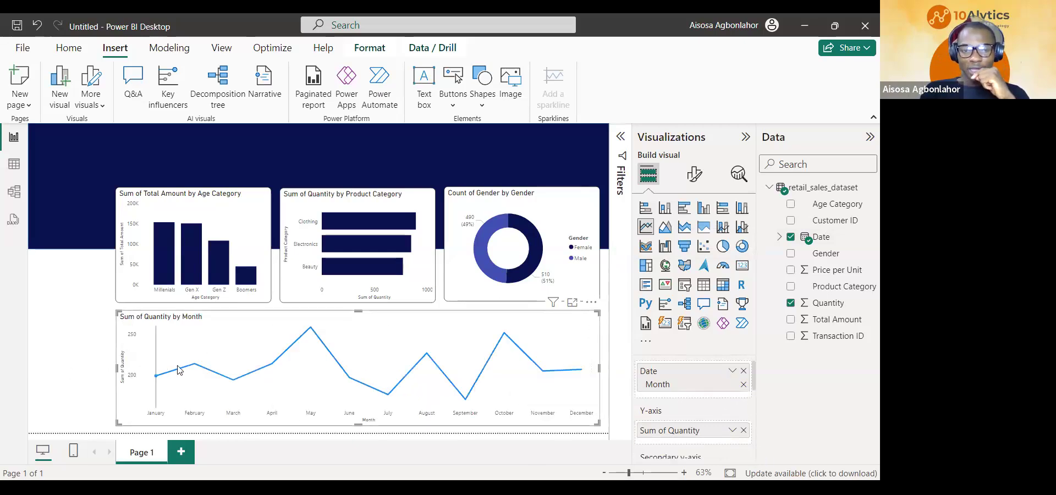
Replace Quantity with Total Amount on the monthly line chart's Y-axis
{"action": "mouse_move", "coordinate": [309, 336]}
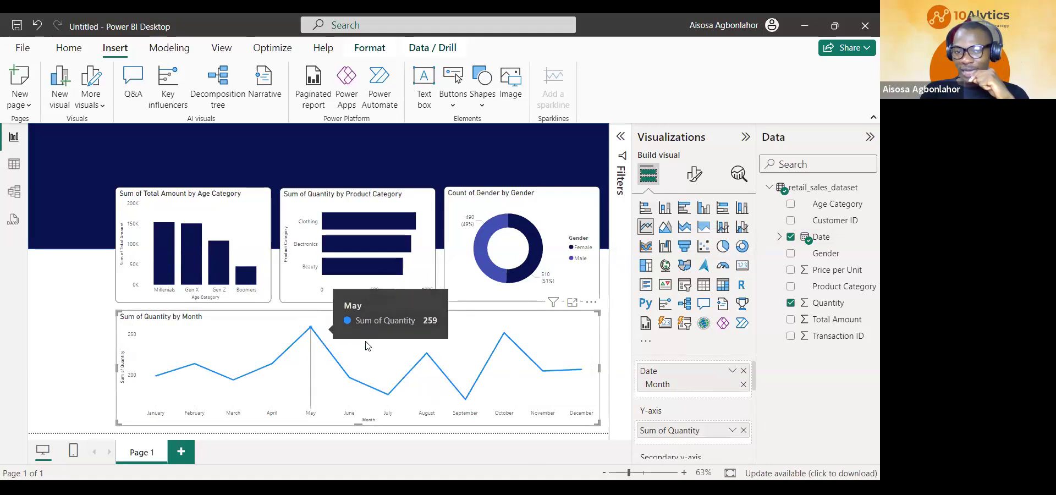
{"action": "mouse_move", "coordinate": [511, 355]}
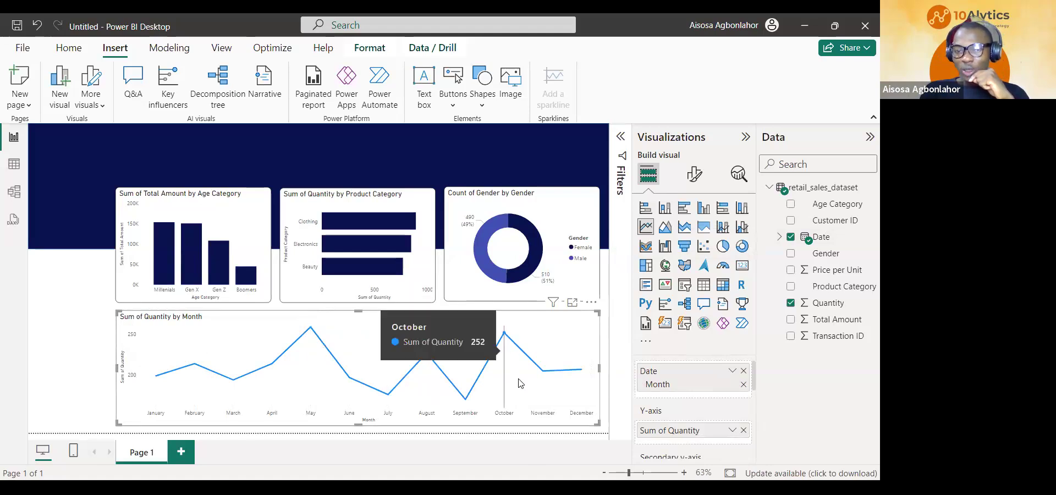
{"action": "left_click", "coordinate": [744, 430]}
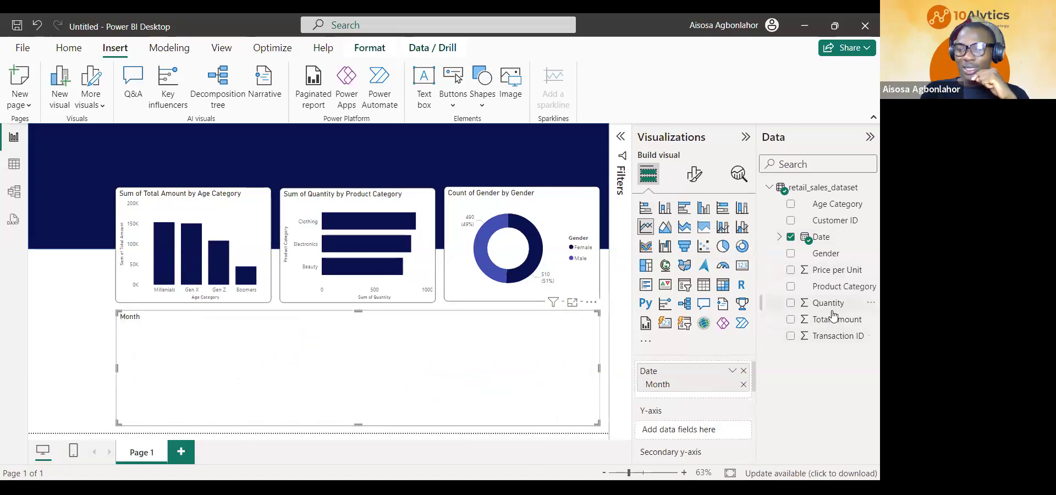
{"action": "left_click_drag", "start_coordinate": [834, 325], "coordinate": [719, 428]}
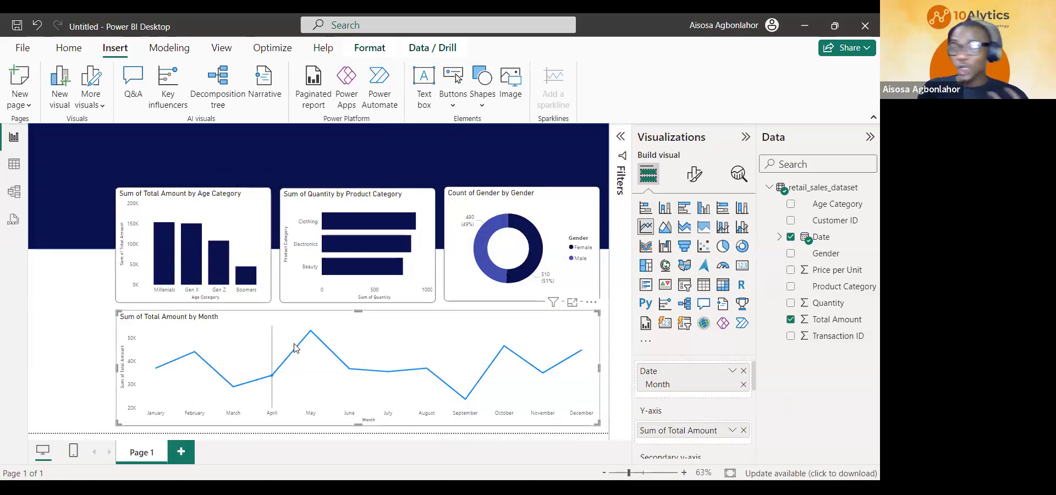
{"action": "mouse_move", "coordinate": [296, 349]}
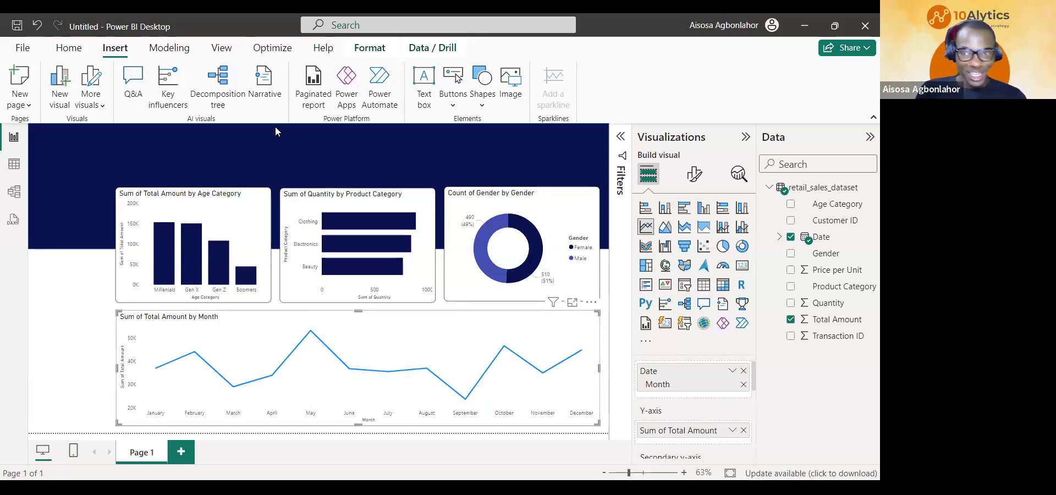
{"action": "mouse_move", "coordinate": [368, 398]}
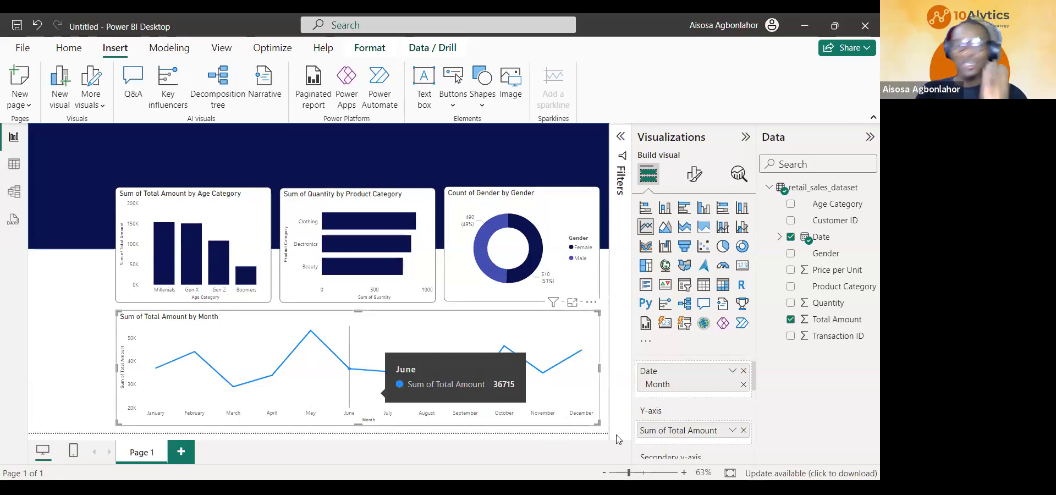
{"action": "scroll", "coordinate": [659, 385], "scroll_direction": "up", "scroll_amount": 1}
{"action": "left_click_drag", "start_coordinate": [659, 387], "coordinate": [604, 312]}
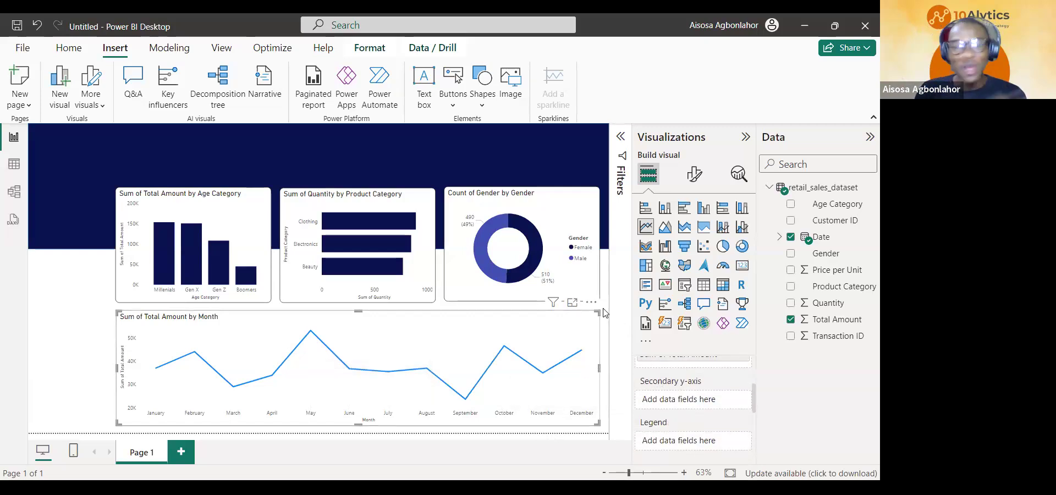
{"action": "left_click", "coordinate": [604, 312]}
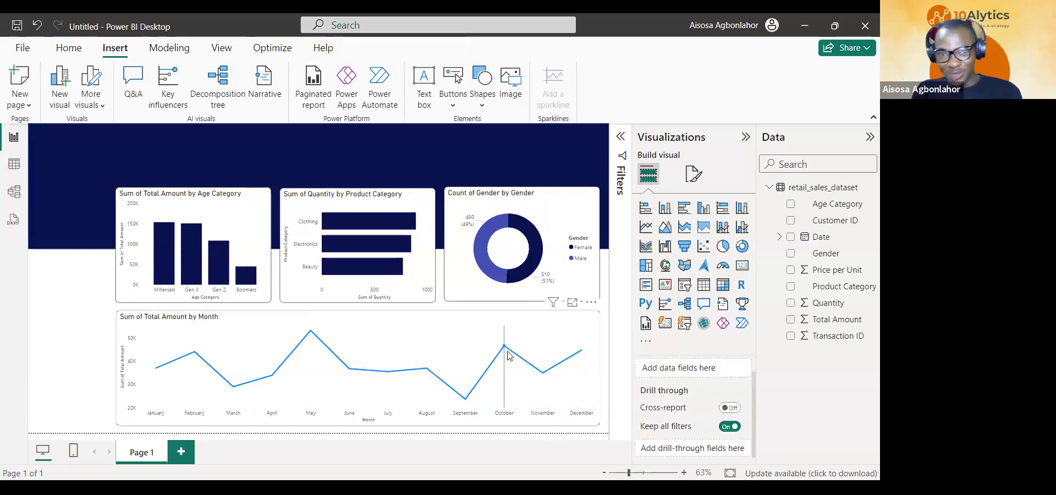
{"action": "left_click", "coordinate": [439, 318]}
{"action": "mouse_move", "coordinate": [574, 351]}
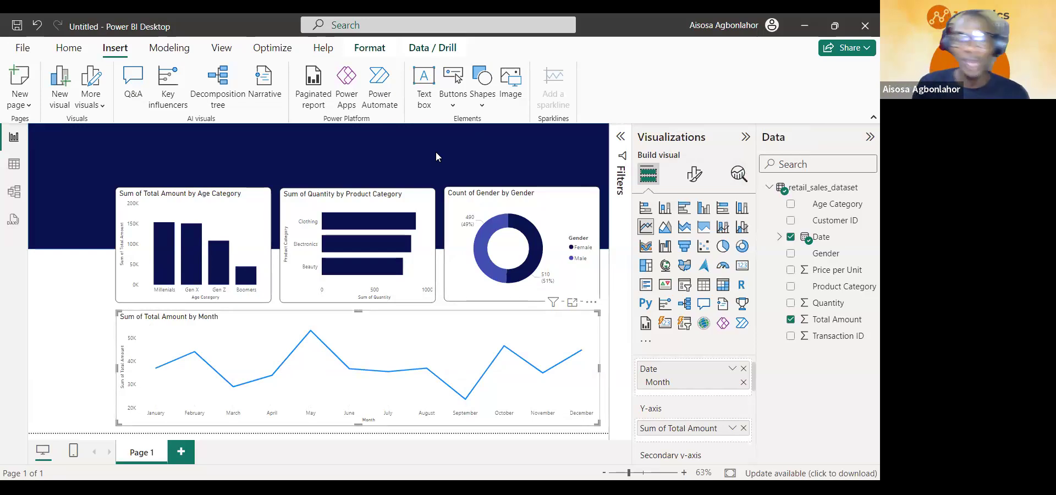
Preview the field requirements of the funnel, scatter, treemap, ribbon and gauge visuals in a new empty visual, and delete it
{"action": "left_click", "coordinate": [86, 293]}
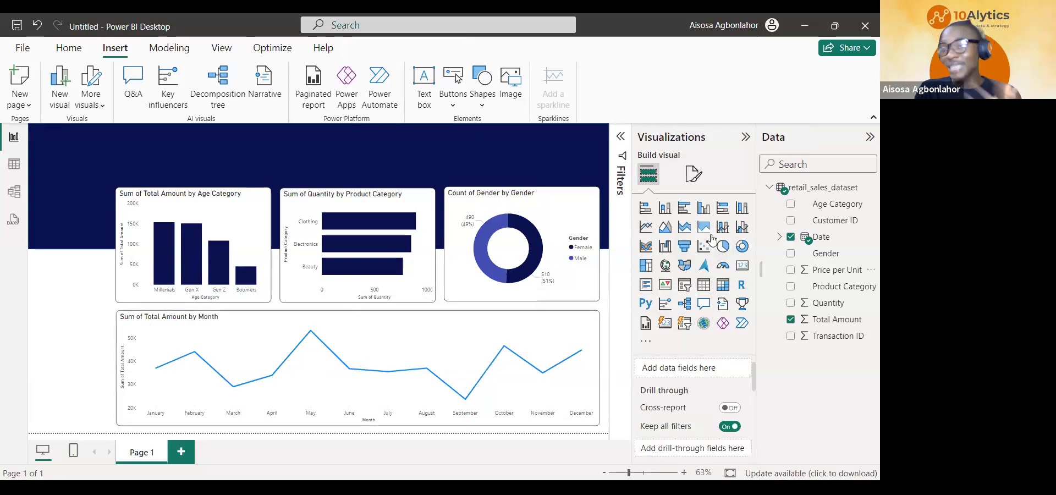
{"action": "left_click", "coordinate": [680, 251]}
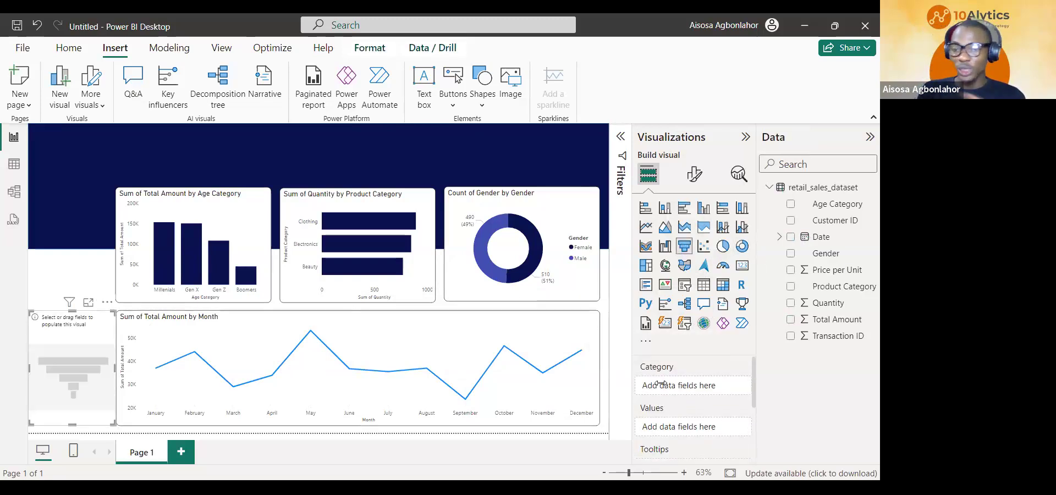
{"action": "left_click", "coordinate": [703, 246]}
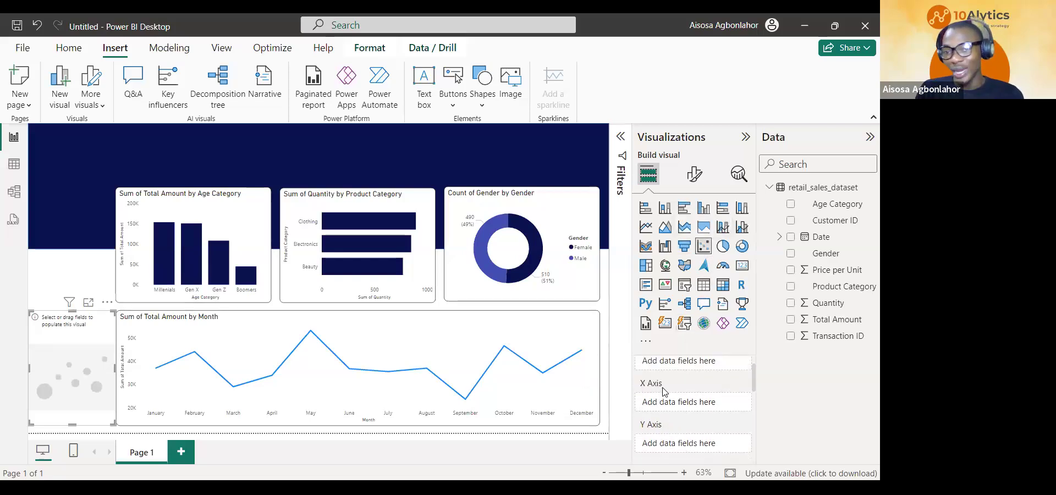
{"action": "left_click", "coordinate": [646, 265]}
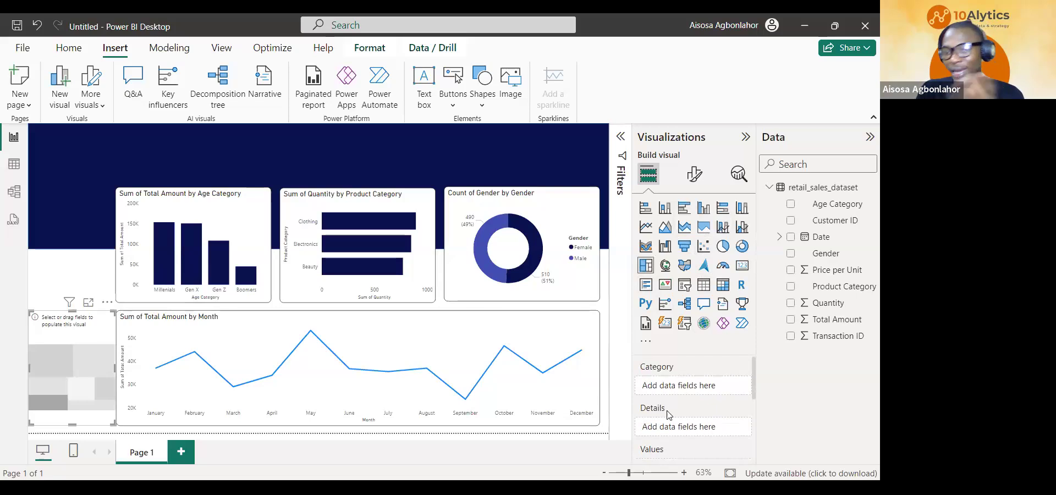
{"action": "left_click", "coordinate": [647, 247]}
{"action": "scroll", "coordinate": [673, 383], "scroll_direction": "down", "scroll_amount": 2}
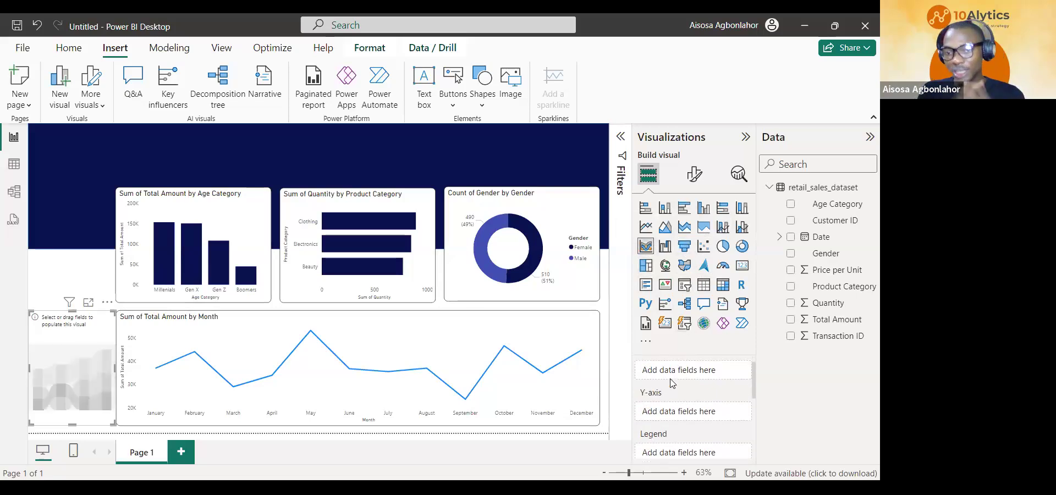
{"action": "scroll", "coordinate": [673, 384], "scroll_direction": "up", "scroll_amount": 2}
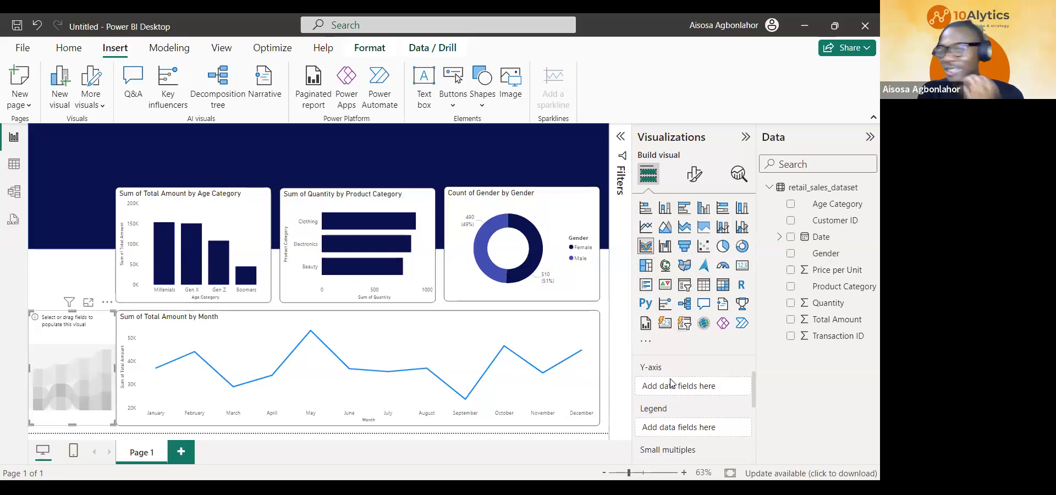
{"action": "left_click", "coordinate": [723, 266]}
{"action": "scroll", "coordinate": [681, 380], "scroll_direction": "down", "scroll_amount": 1}
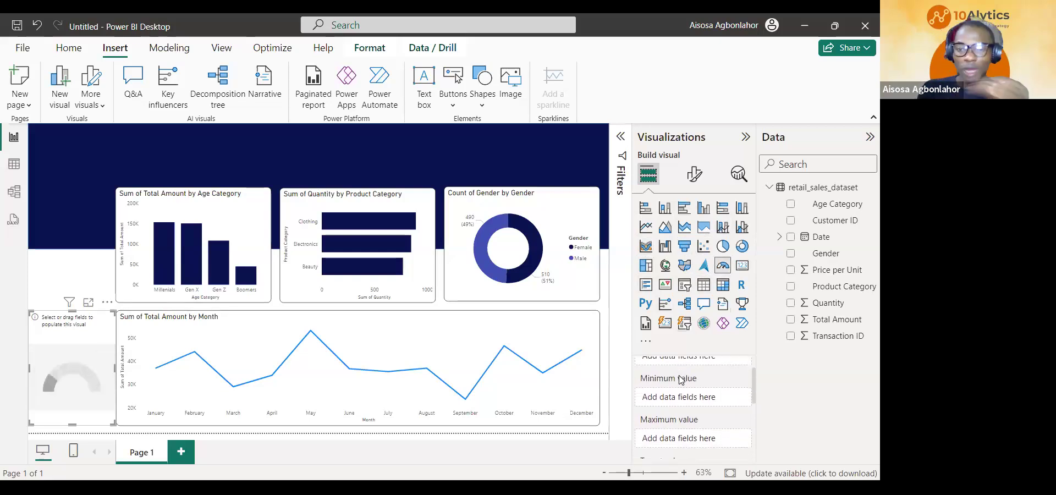
{"action": "scroll", "coordinate": [681, 380], "scroll_direction": "down", "scroll_amount": 1}
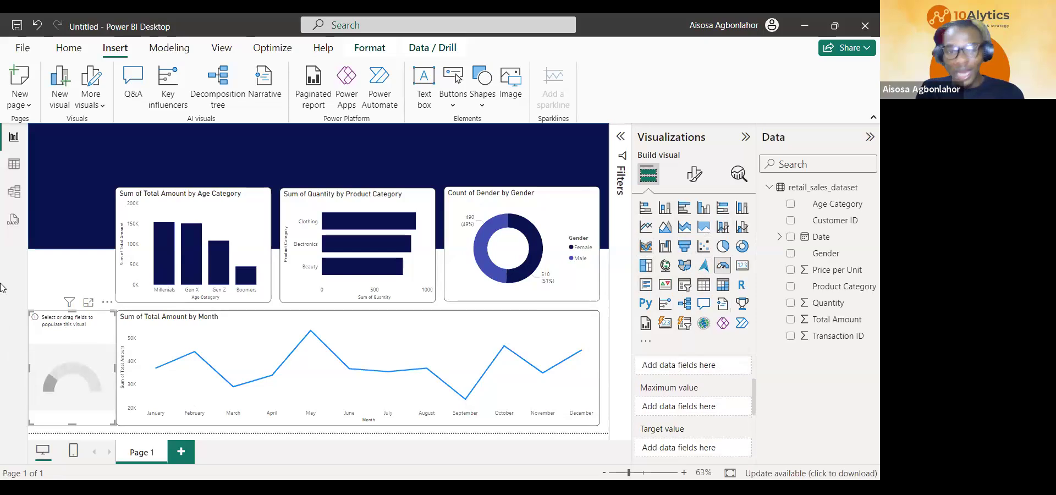
{"action": "key", "text": "Delete"}
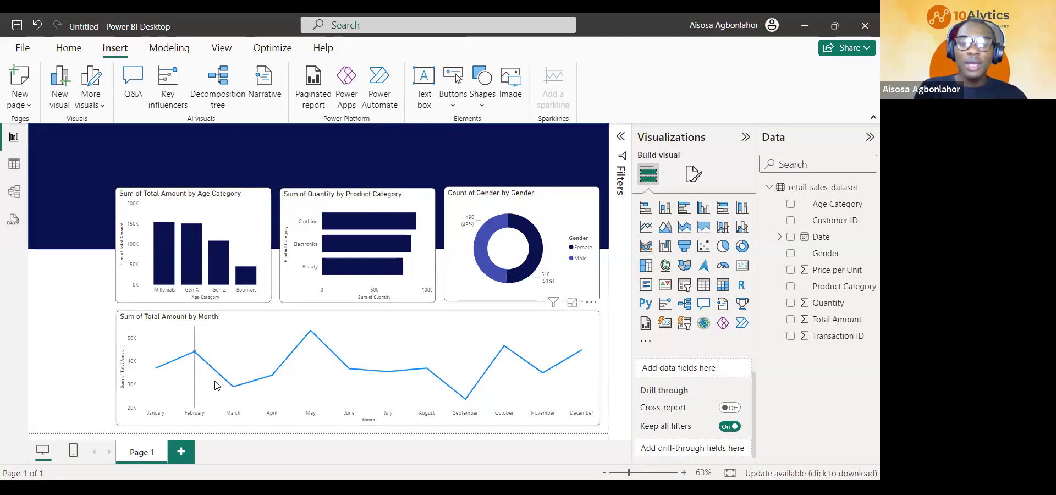
{"action": "scroll", "coordinate": [641, 392], "scroll_direction": "up", "scroll_amount": 1}
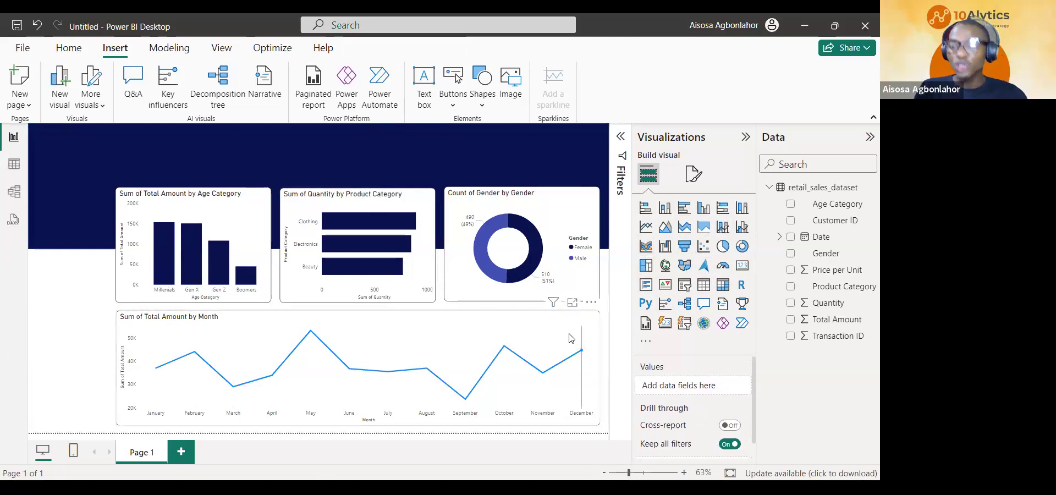
Change the monthly Total Amount chart's line color to the dark navy used in the other charts
{"action": "left_click", "coordinate": [584, 337]}
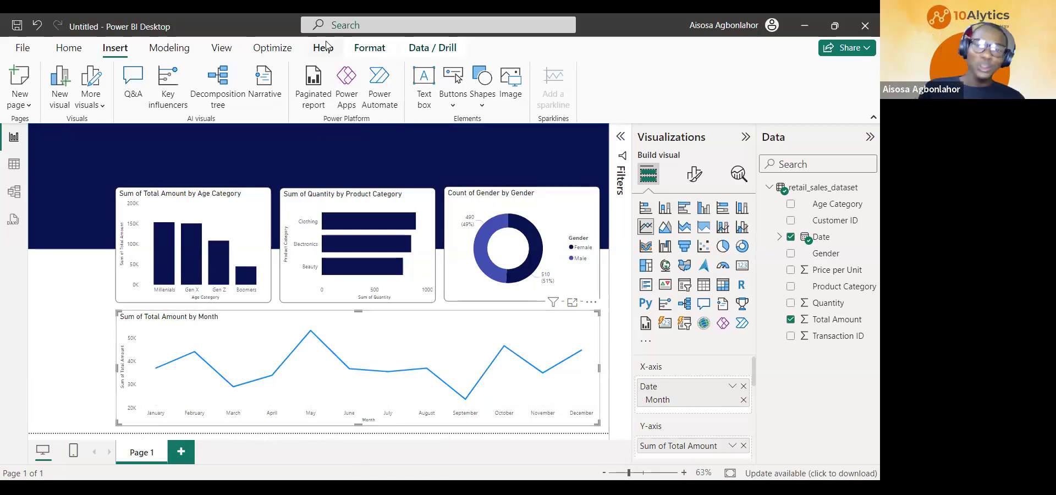
{"action": "mouse_move", "coordinate": [483, 397]}
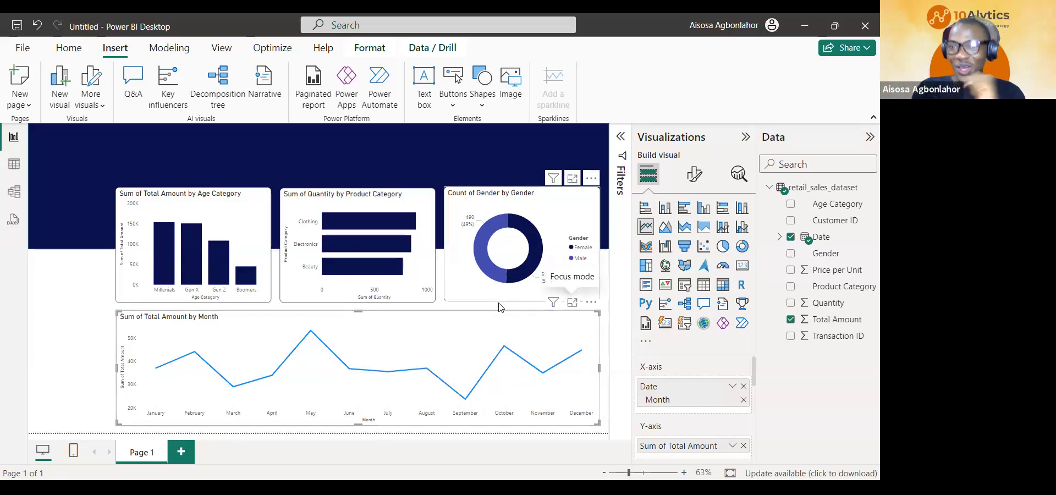
{"action": "left_click", "coordinate": [695, 174]}
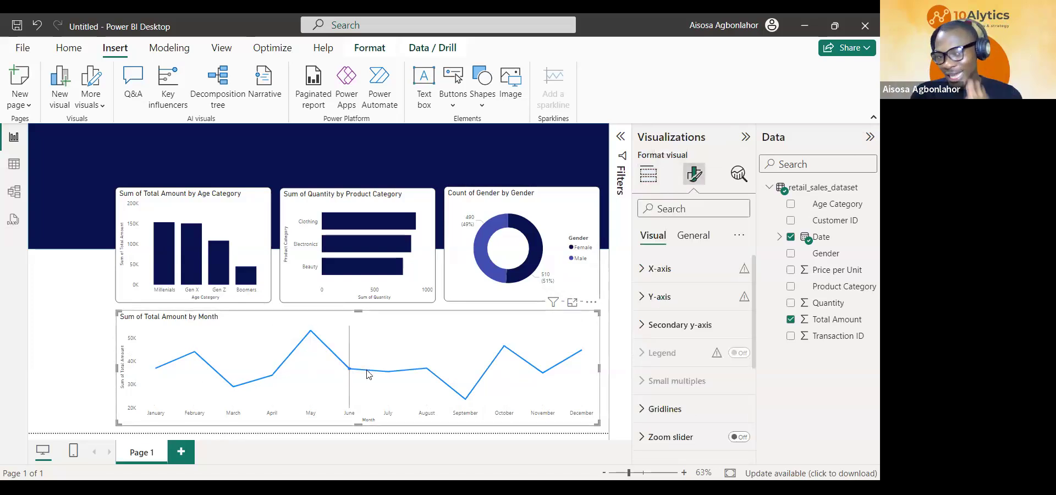
{"action": "scroll", "coordinate": [652, 390], "scroll_direction": "down", "scroll_amount": 3}
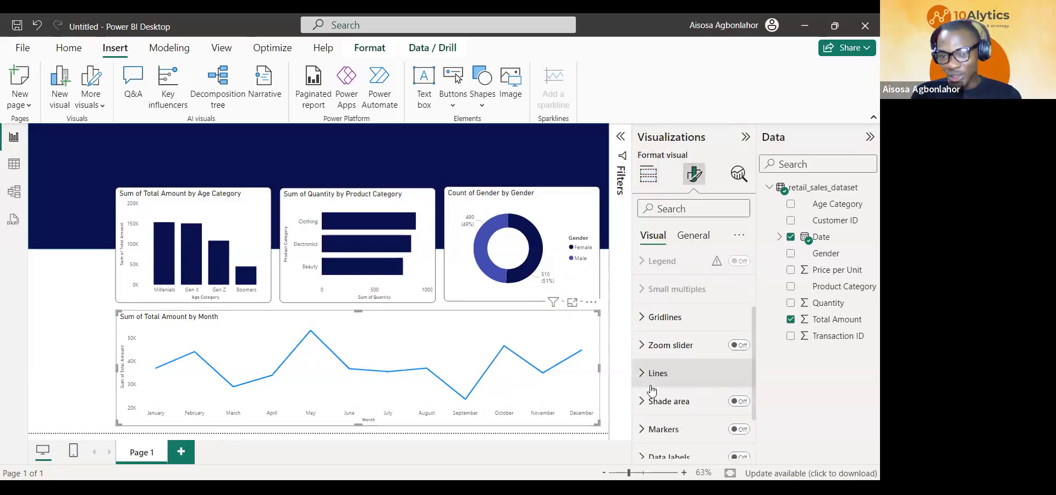
{"action": "left_click", "coordinate": [655, 374]}
{"action": "scroll", "coordinate": [681, 369], "scroll_direction": "down", "scroll_amount": 4}
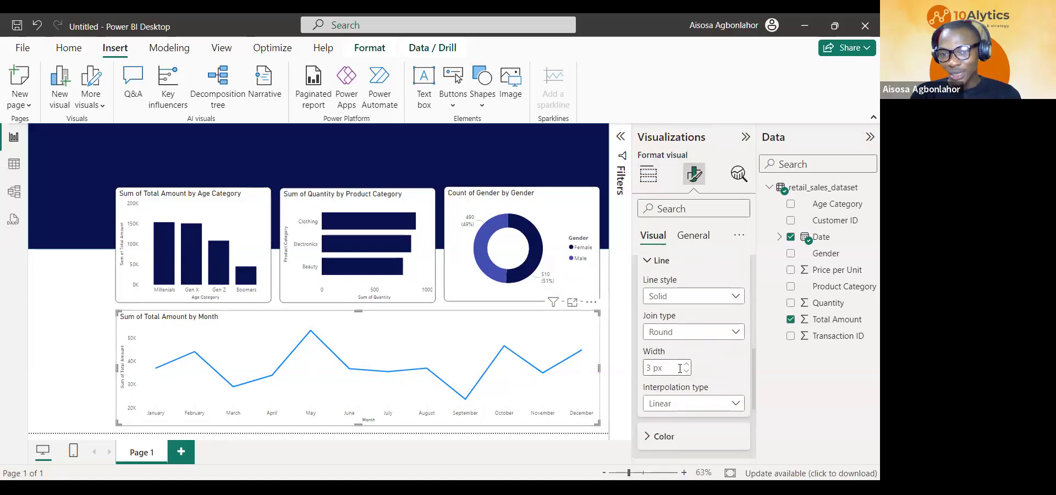
{"action": "scroll", "coordinate": [680, 369], "scroll_direction": "down", "scroll_amount": 2}
{"action": "left_click", "coordinate": [652, 352]}
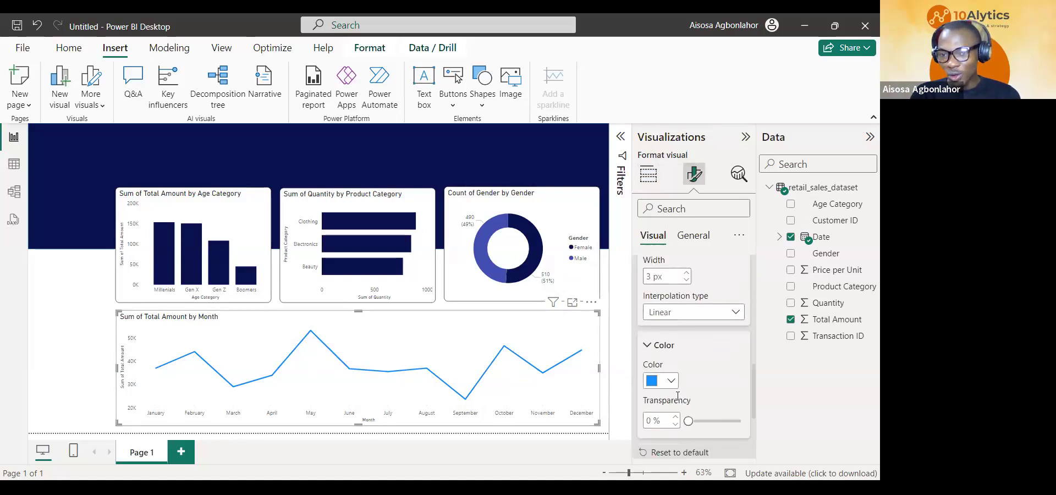
{"action": "left_click", "coordinate": [671, 380]}
{"action": "left_click", "coordinate": [678, 322]}
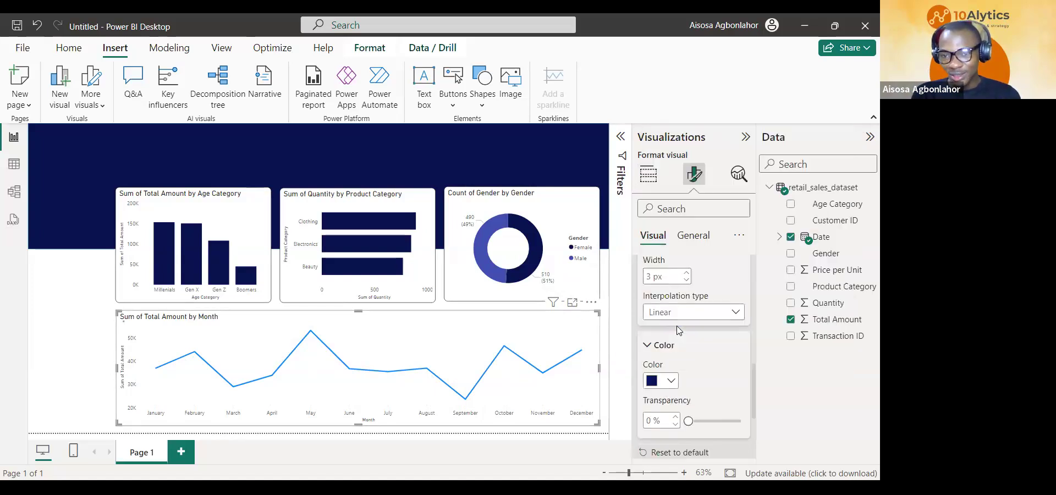
{"action": "left_click", "coordinate": [99, 352]}
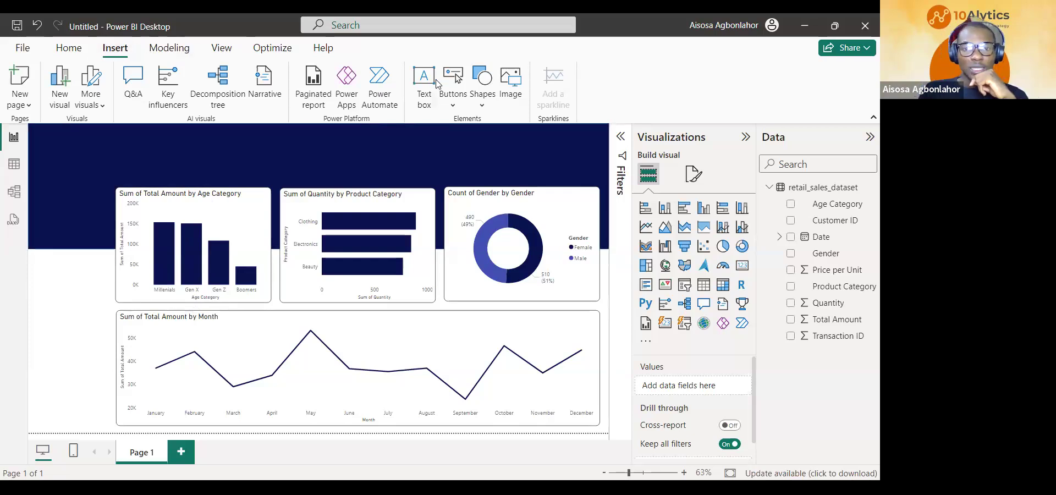
{"action": "left_click", "coordinate": [482, 87]}
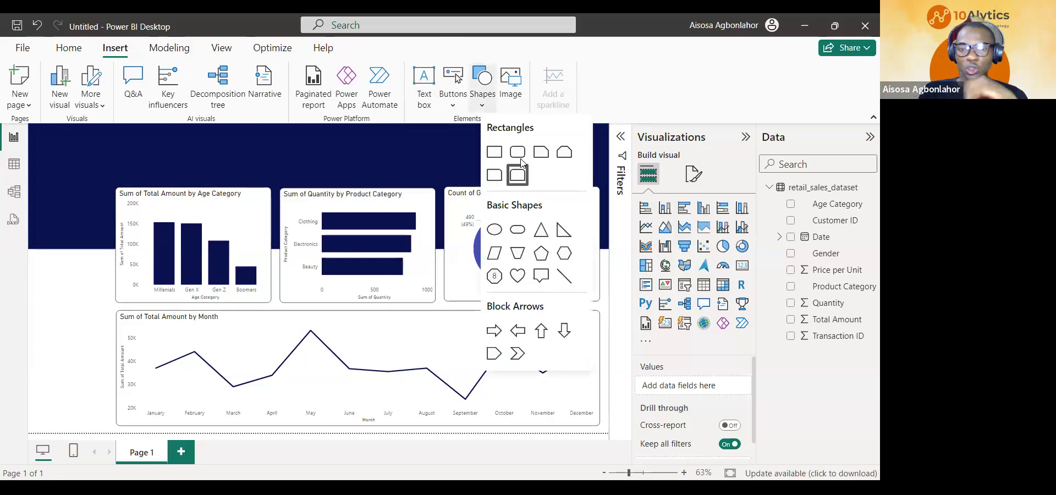
{"action": "left_click", "coordinate": [518, 174]}
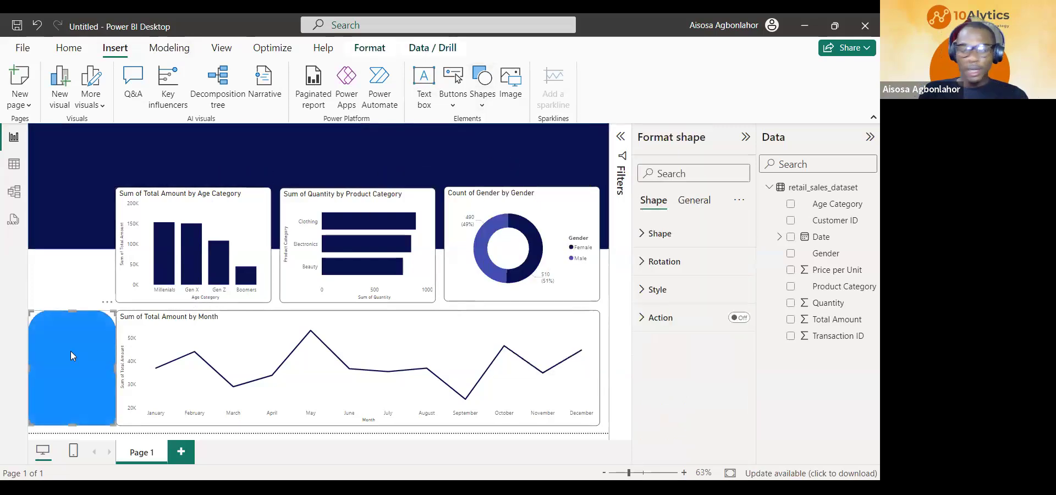
{"action": "key", "text": "Delete"}
Insert a rounded rectangle beside the charts, stretched from the upper charts' top edge to the line chart's bottom edge and narrowed clear of them
{"action": "left_click", "coordinate": [483, 98]}
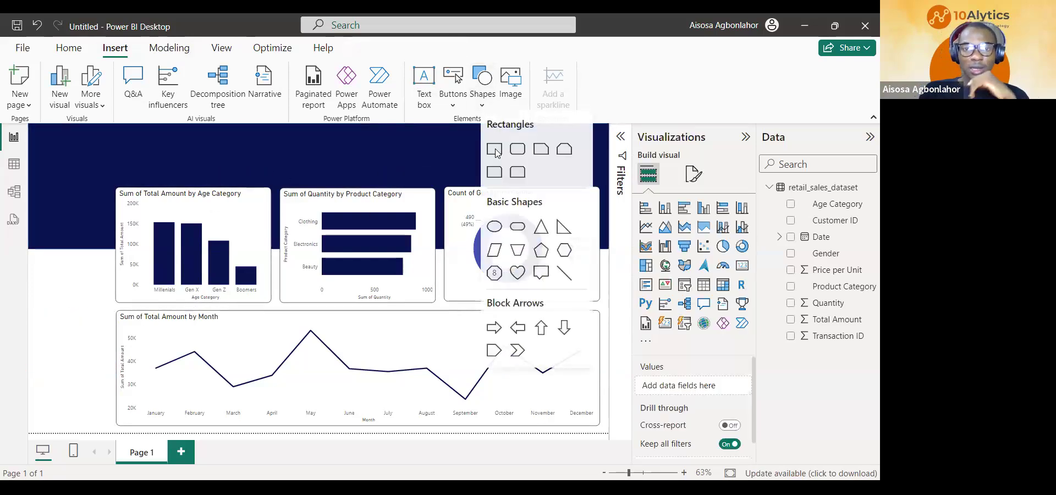
{"action": "left_click", "coordinate": [518, 154]}
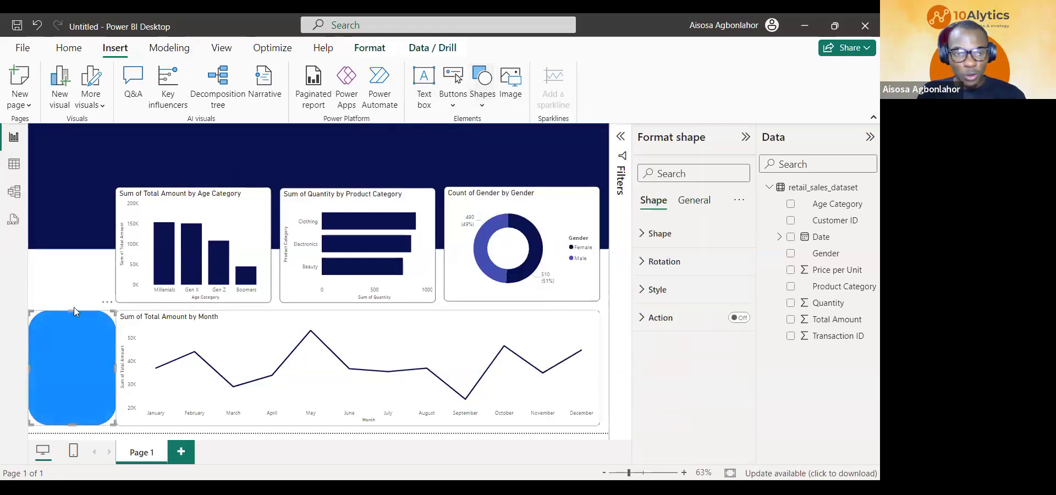
{"action": "left_click_drag", "start_coordinate": [81, 197], "coordinate": [82, 185]}
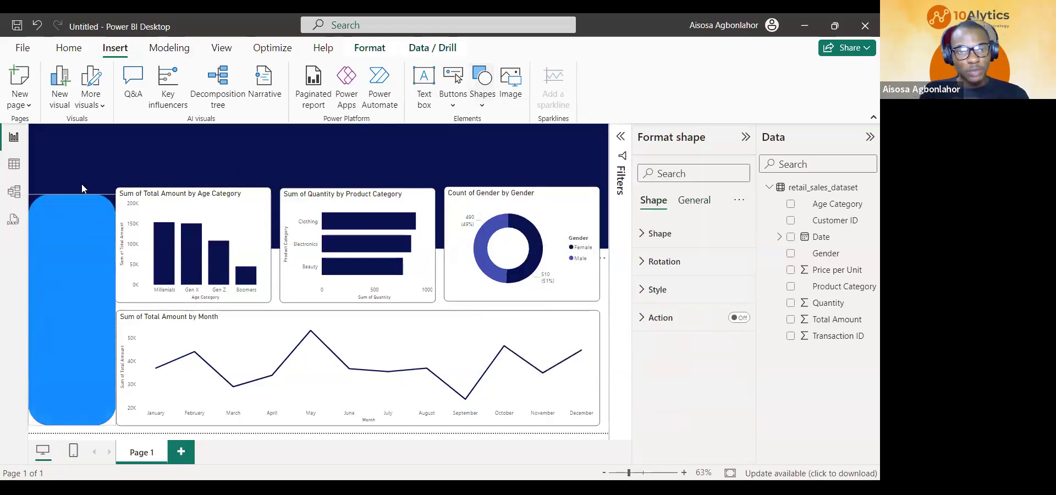
{"action": "left_click_drag", "start_coordinate": [117, 310], "coordinate": [102, 308]}
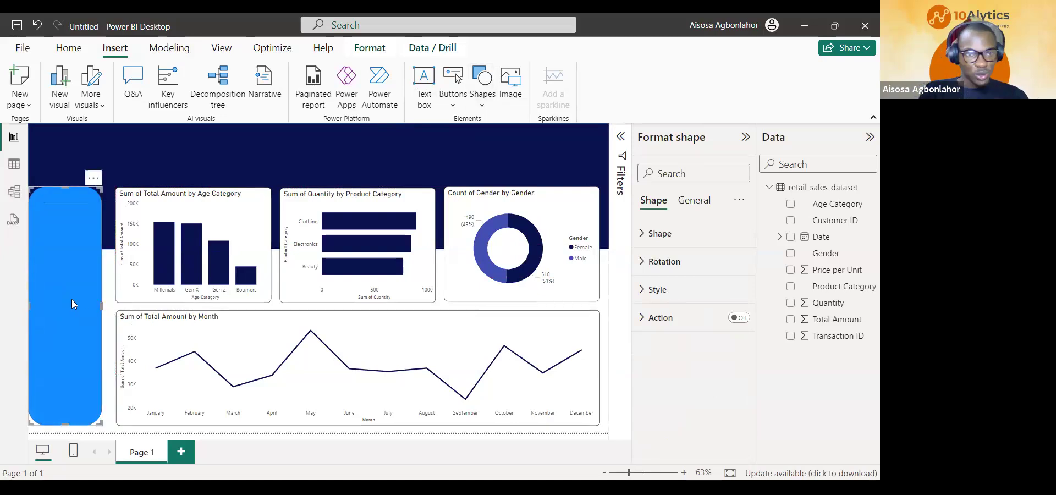
Nudge the rounded rectangle toward the charts so it sits centered between the page edge and the charts
{"action": "key", "text": "Right"}
{"action": "key", "text": "Right"}
{"action": "key", "text": "Right"}
{"action": "key", "text": "Right"}
{"action": "key", "text": "Right"}
{"action": "key", "text": "Right"}
{"action": "key", "text": "Right"}
{"action": "key", "text": "Right"}
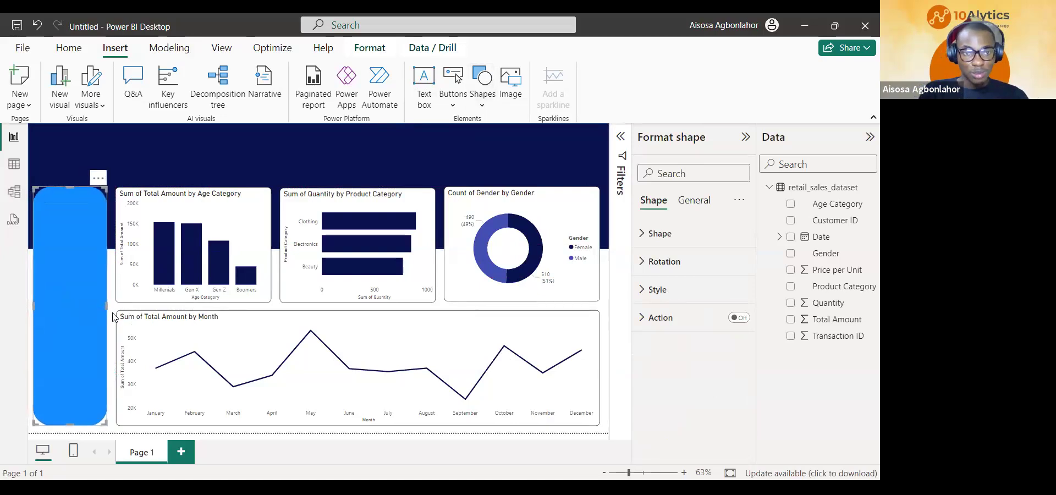
{"action": "key", "text": "Right"}
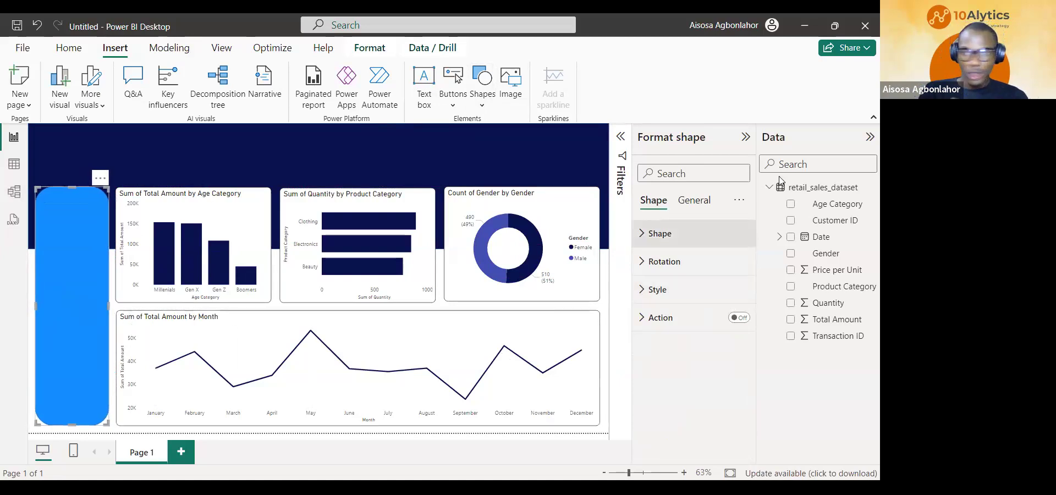
Set the rounded rectangle's fill color to white (#FFFFFF)
{"action": "left_click", "coordinate": [650, 298]}
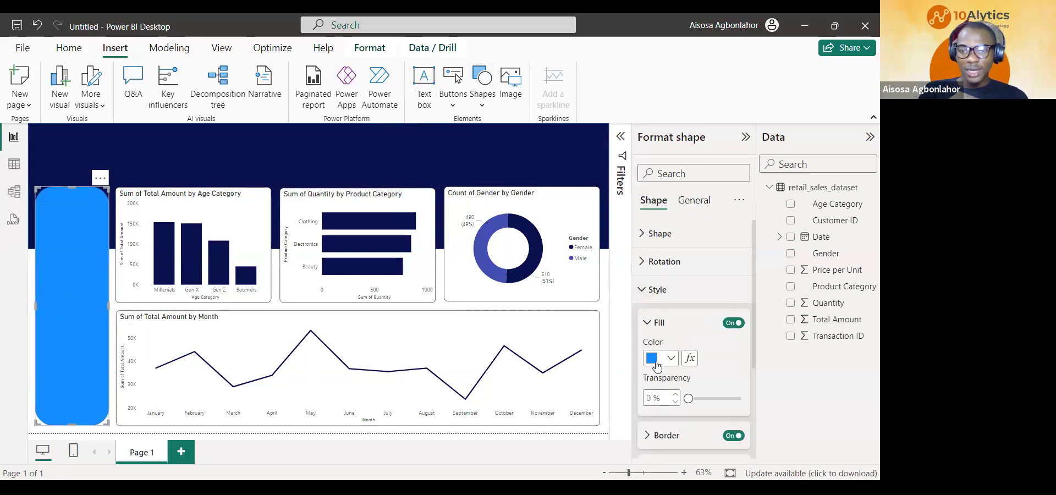
{"action": "left_click", "coordinate": [667, 359]}
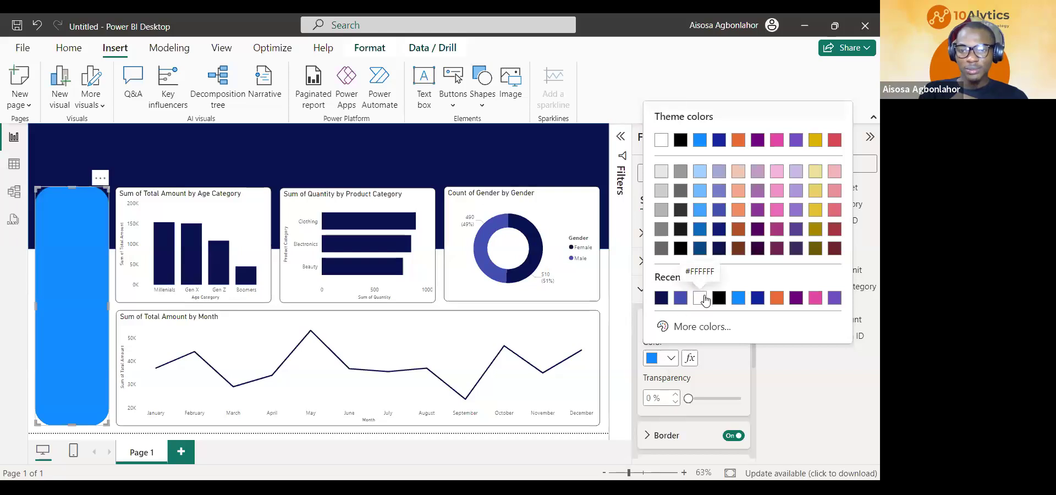
{"action": "left_click", "coordinate": [706, 298]}
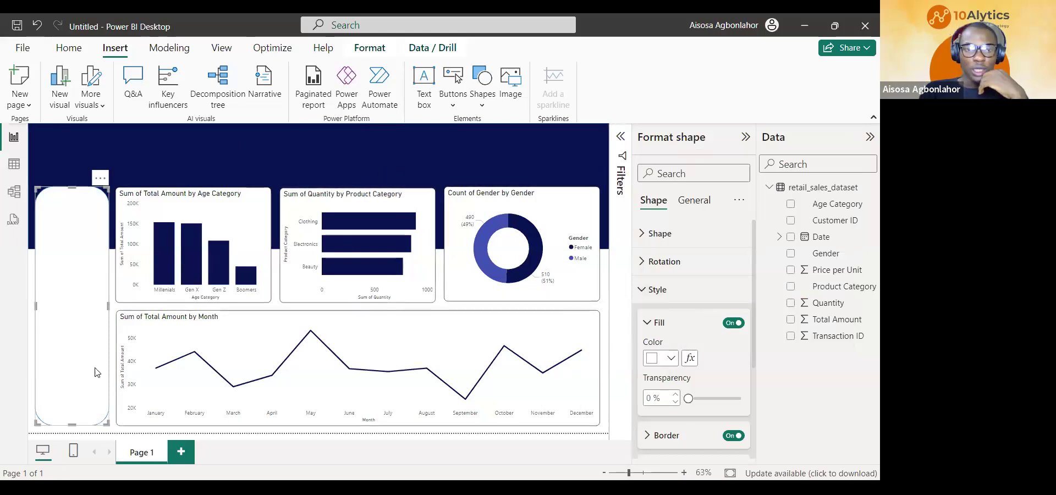
Set the rounded rectangle's border color to black
{"action": "left_click", "coordinate": [111, 307]}
{"action": "left_click", "coordinate": [71, 313]}
{"action": "left_click", "coordinate": [657, 289]}
{"action": "scroll", "coordinate": [671, 341], "scroll_direction": "down", "scroll_amount": 2}
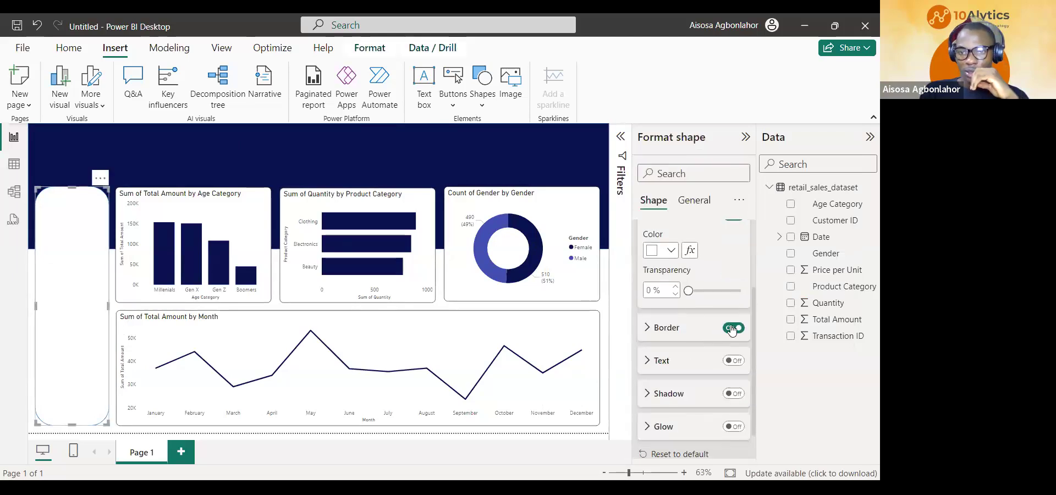
{"action": "left_click", "coordinate": [653, 330]}
{"action": "left_click", "coordinate": [669, 364]}
{"action": "left_click", "coordinate": [719, 303]}
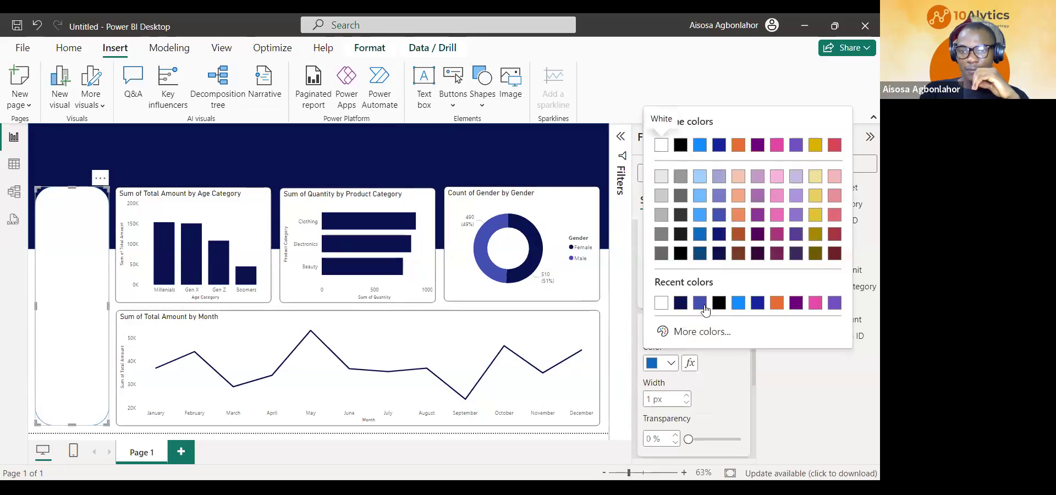
{"action": "left_click", "coordinate": [125, 311]}
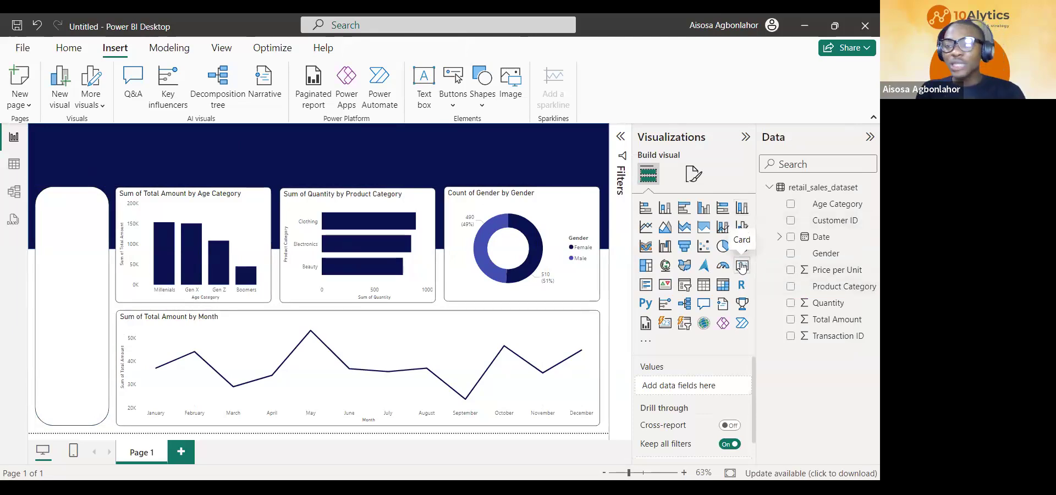
Add a Card visual and shrink it to fit inside the upper part of the white rounded panel
{"action": "left_click", "coordinate": [742, 267]}
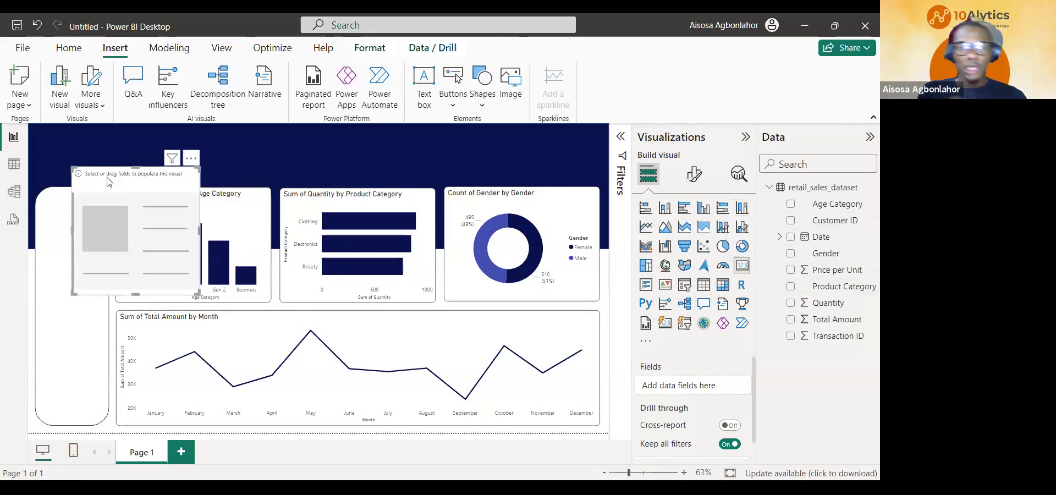
{"action": "left_click_drag", "start_coordinate": [93, 178], "coordinate": [71, 222]}
{"action": "left_click_drag", "start_coordinate": [171, 325], "coordinate": [101, 301]}
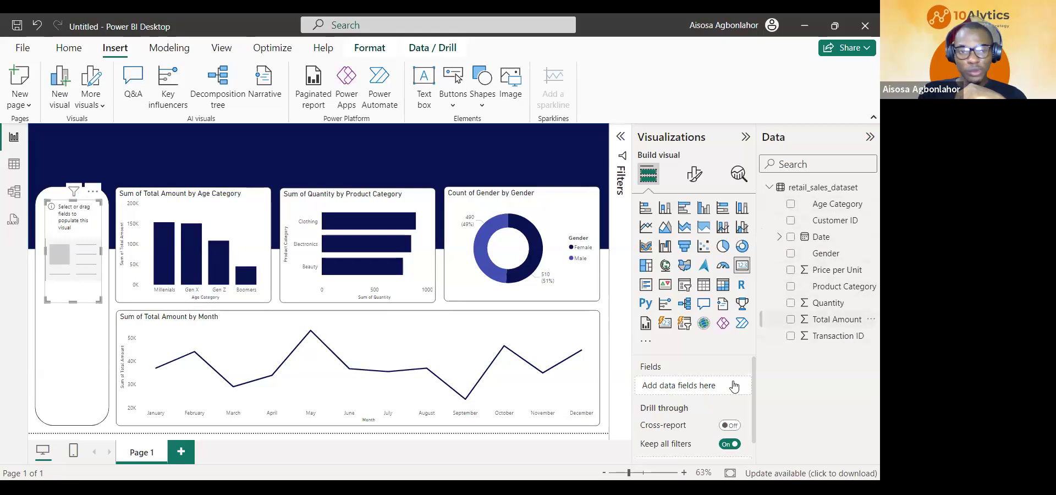
Add Total Amount to the card and adjust the card's size and position within the white panel
{"action": "left_click_drag", "start_coordinate": [820, 320], "coordinate": [734, 385]}
{"action": "left_click_drag", "start_coordinate": [101, 299], "coordinate": [107, 279]}
{"action": "left_click_drag", "start_coordinate": [94, 222], "coordinate": [90, 229]}
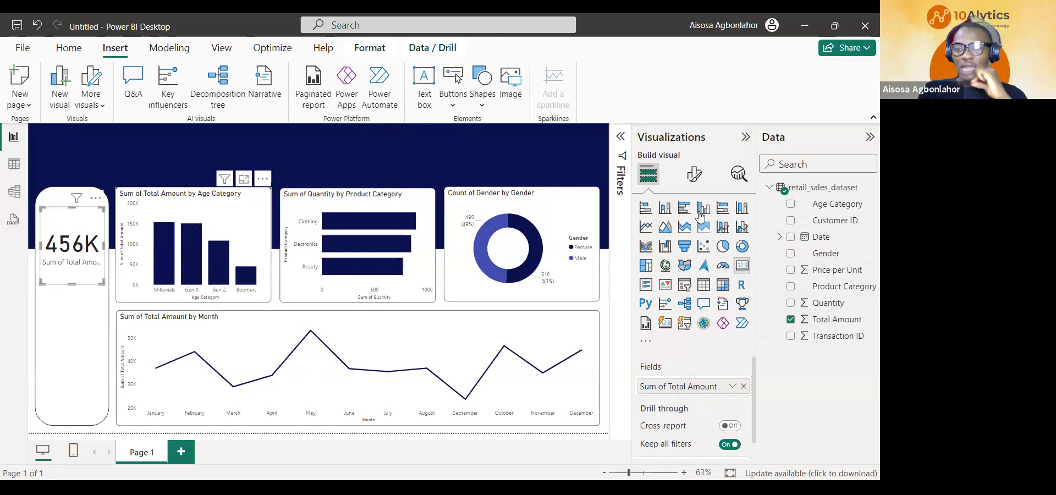
Set the Total Amount card's background color to dark navy
{"action": "left_click", "coordinate": [694, 175]}
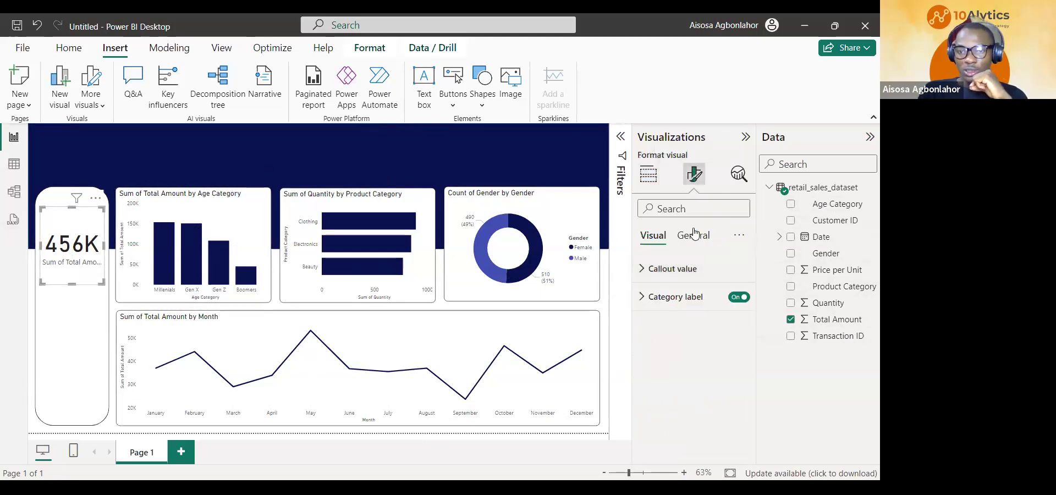
{"action": "left_click", "coordinate": [693, 235]}
{"action": "left_click", "coordinate": [670, 333]}
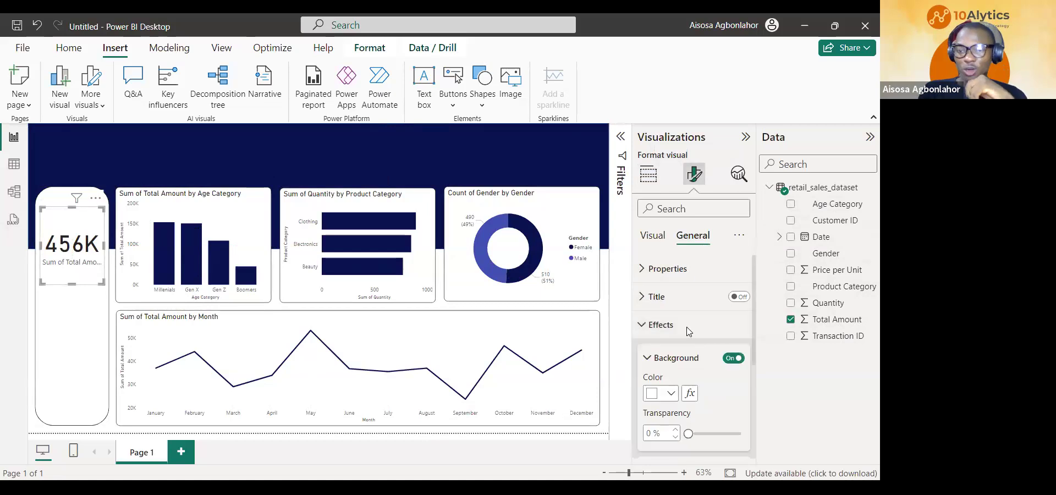
{"action": "scroll", "coordinate": [670, 319], "scroll_direction": "down", "scroll_amount": 2}
{"action": "left_click", "coordinate": [671, 304]}
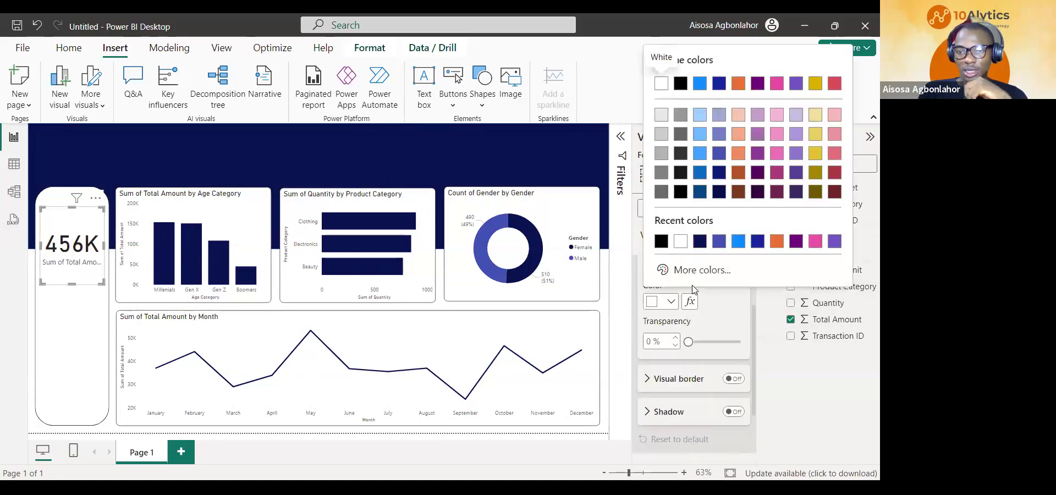
{"action": "left_click", "coordinate": [697, 244]}
{"action": "scroll", "coordinate": [688, 324], "scroll_direction": "up", "scroll_amount": 3}
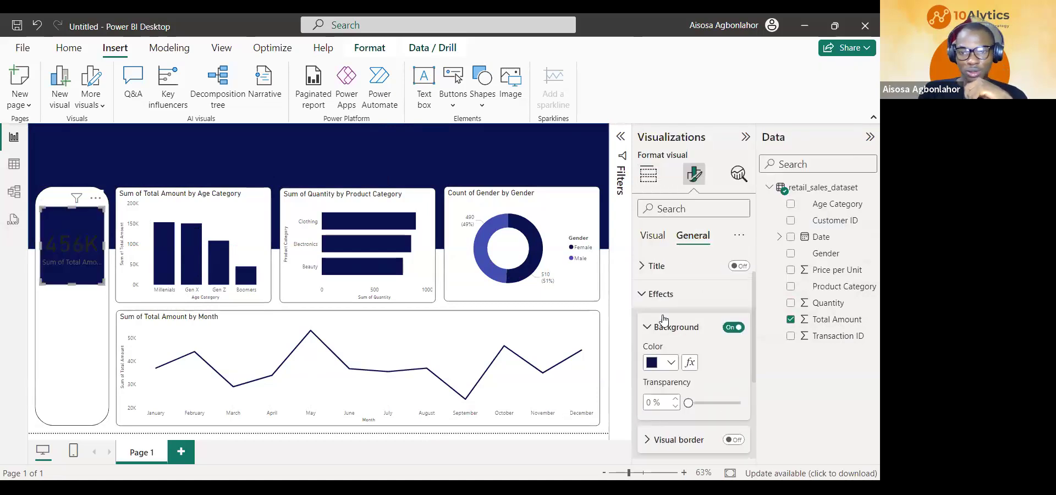
{"action": "left_click", "coordinate": [647, 320]}
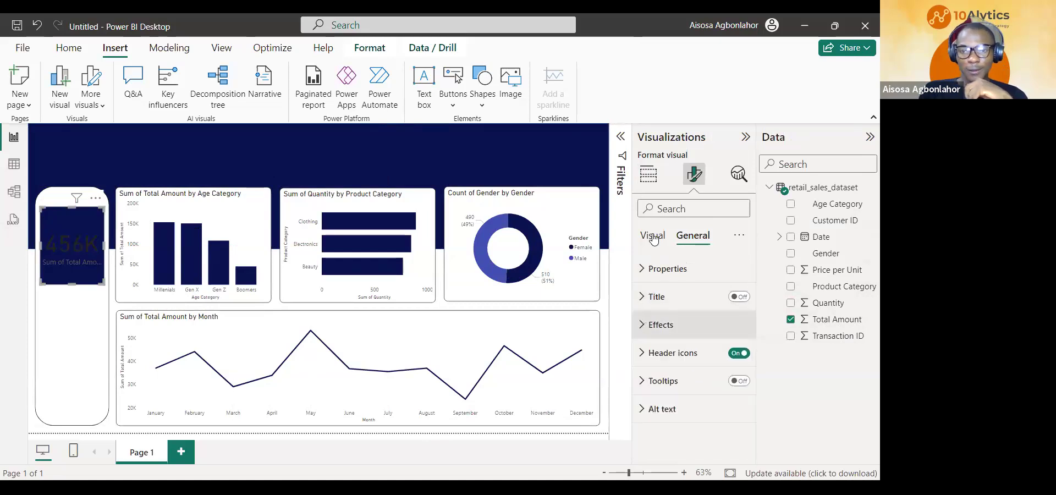
Set the card's callout value to white and reduce its font size to 37
{"action": "left_click", "coordinate": [654, 237]}
{"action": "left_click", "coordinate": [675, 269]}
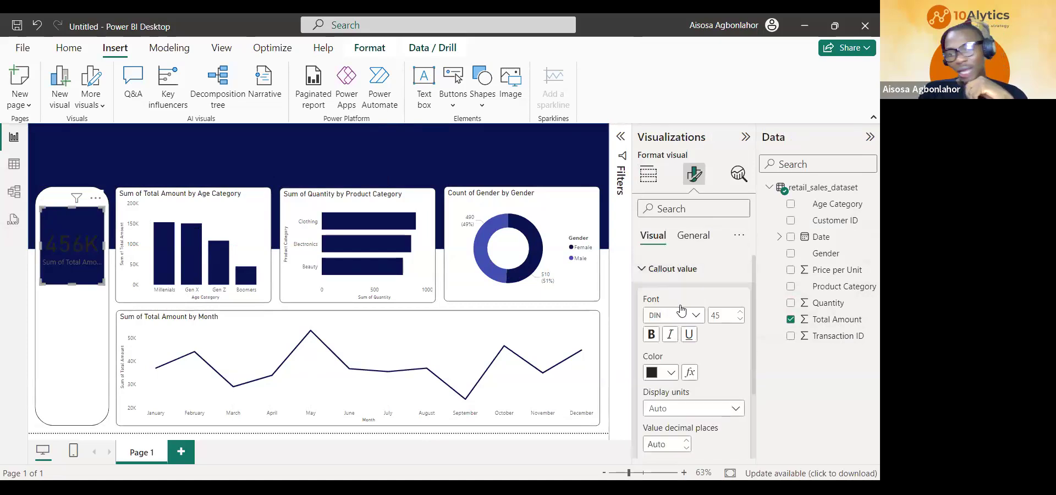
{"action": "scroll", "coordinate": [695, 329], "scroll_direction": "down", "scroll_amount": 1}
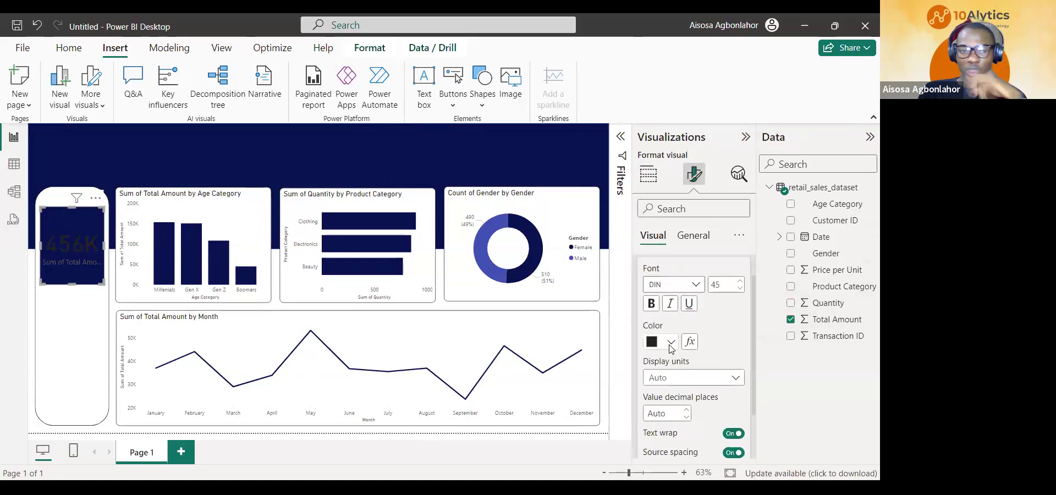
{"action": "left_click", "coordinate": [670, 344]}
{"action": "left_click", "coordinate": [699, 283]}
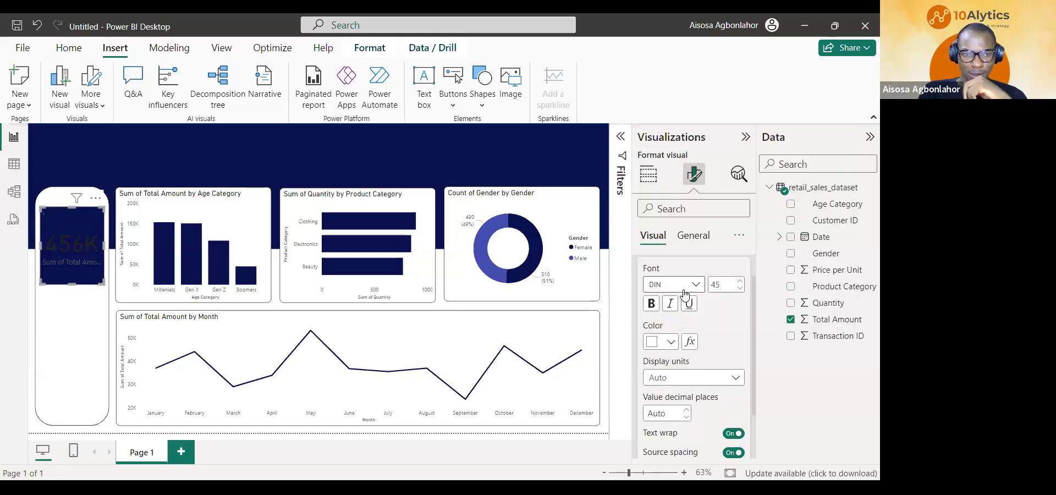
{"action": "left_click", "coordinate": [742, 290]}
{"action": "left_click", "coordinate": [741, 290]}
{"action": "left_click", "coordinate": [741, 290]}
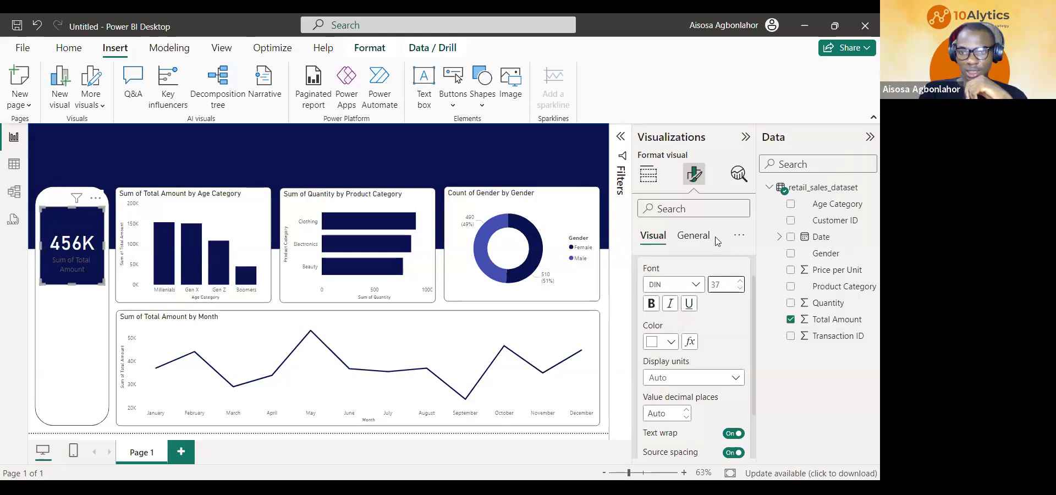
Turn off the category label on the Total Amount card
{"action": "left_click", "coordinate": [679, 249]}
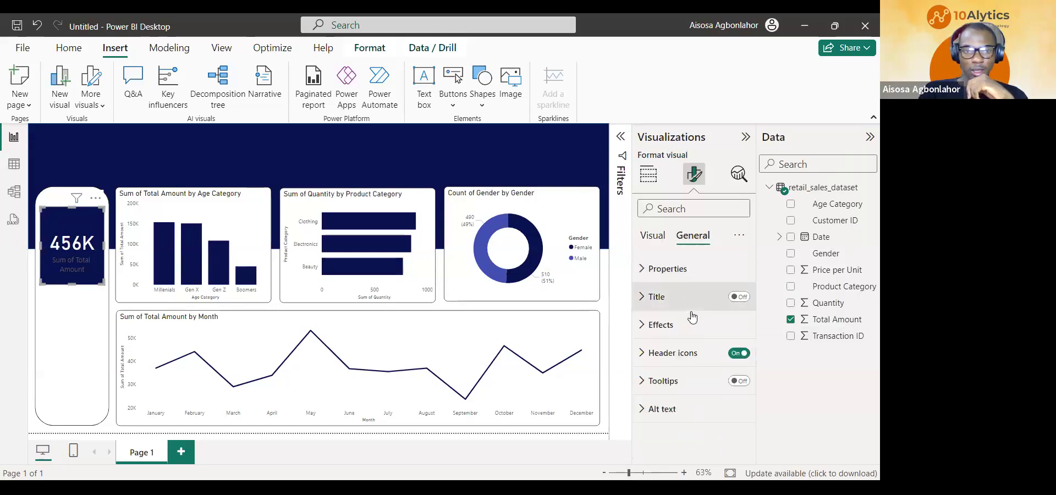
{"action": "left_click", "coordinate": [653, 236]}
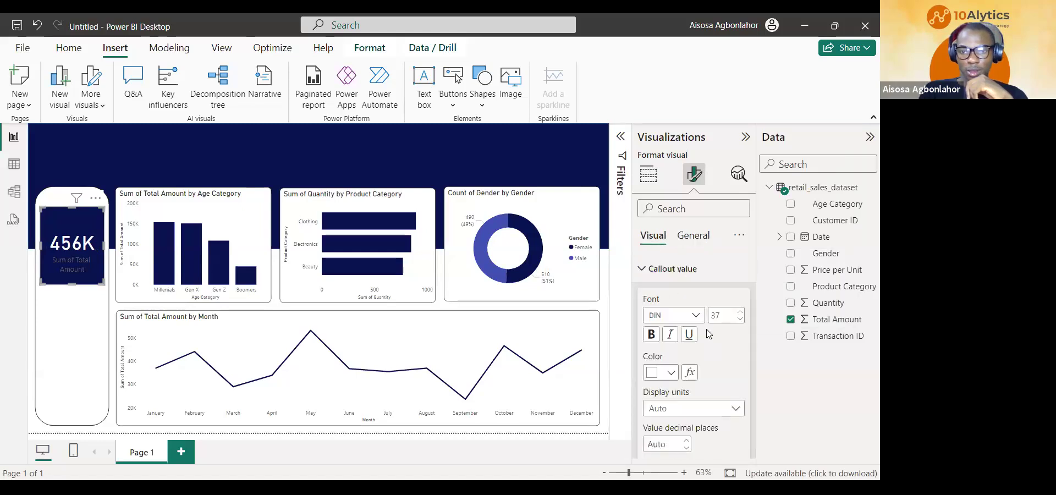
{"action": "left_click", "coordinate": [682, 269]}
{"action": "left_click", "coordinate": [739, 297]}
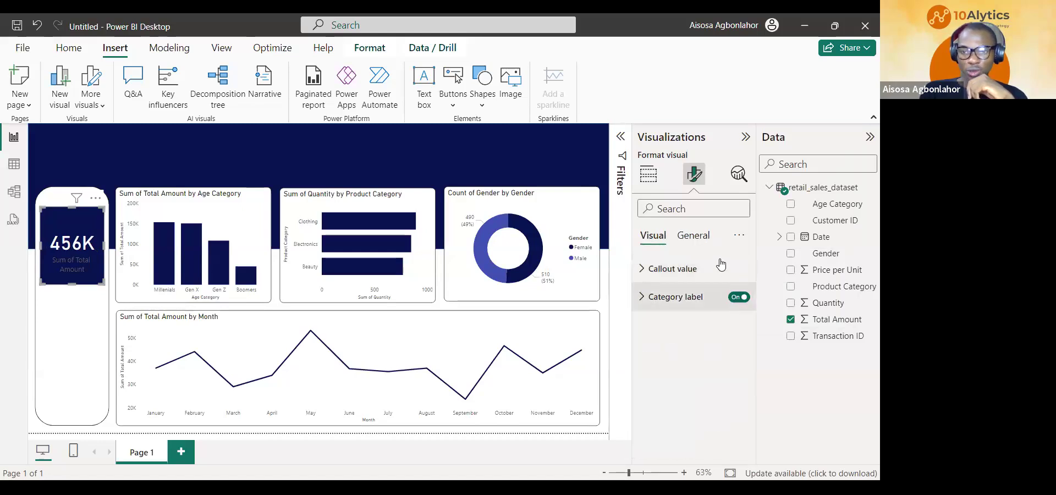
Turn on the card's title with the text Revenue and set its text color to white
{"action": "left_click", "coordinate": [693, 235]}
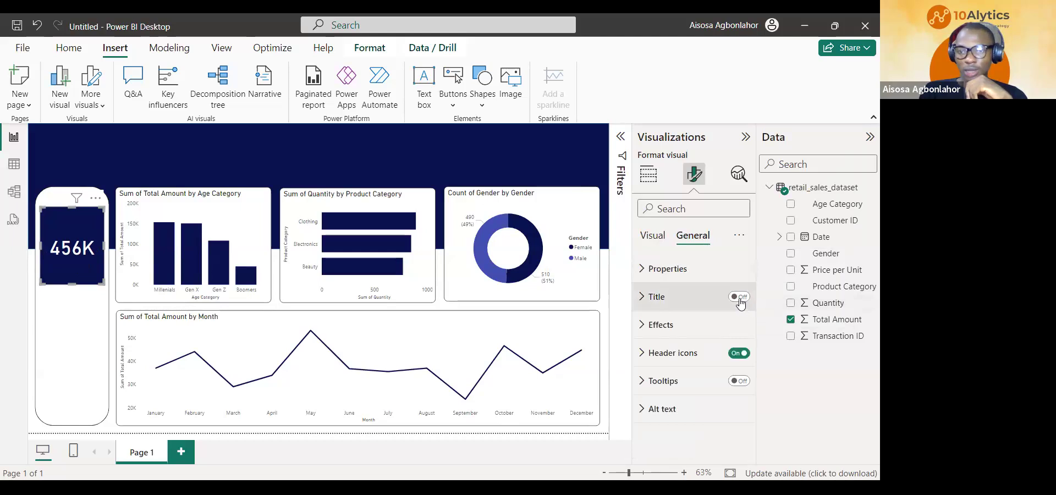
{"action": "left_click", "coordinate": [662, 297]}
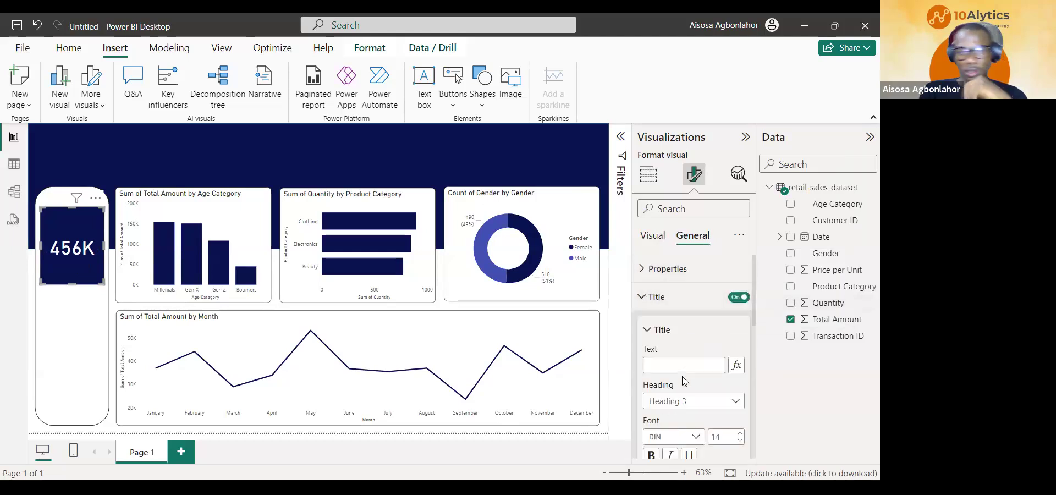
{"action": "left_click", "coordinate": [667, 364]}
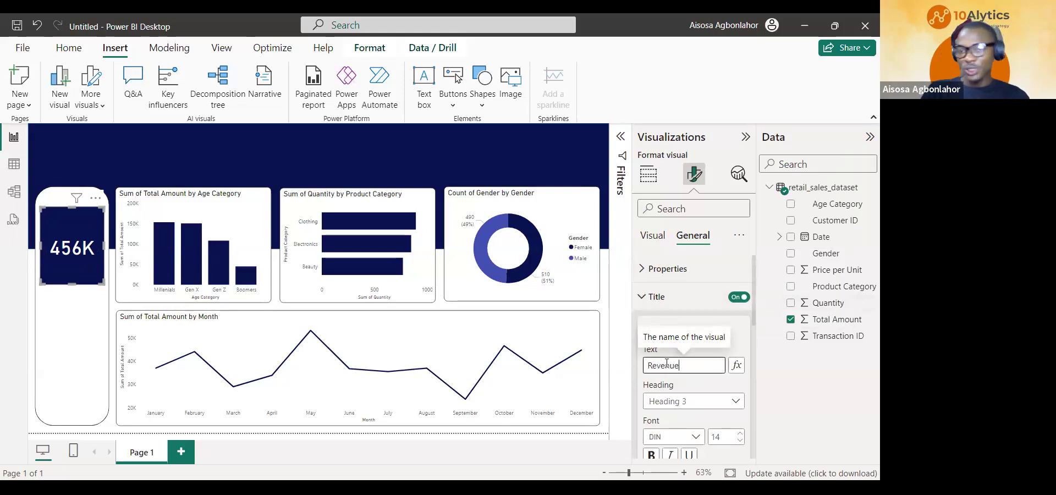
{"action": "scroll", "coordinate": [680, 386], "scroll_direction": "down", "scroll_amount": 3}
{"action": "left_click", "coordinate": [671, 433]}
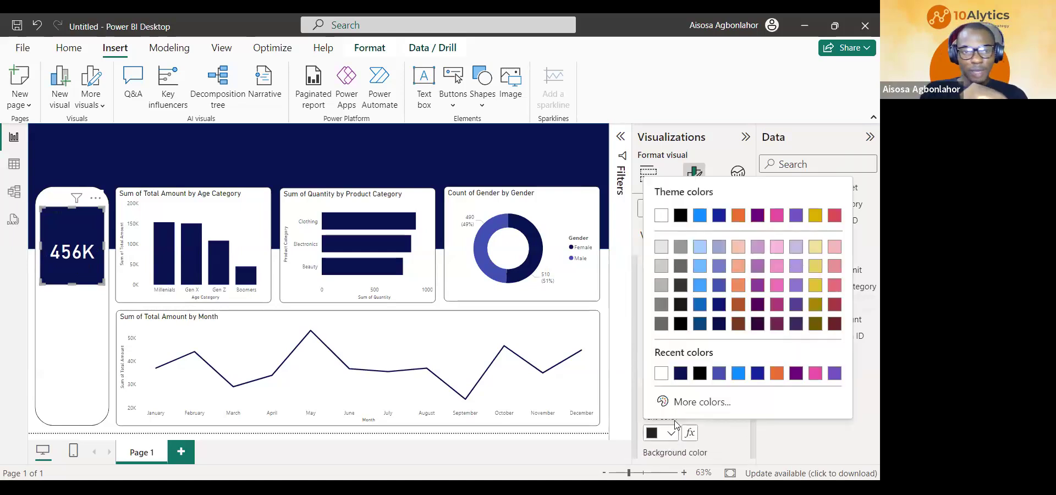
{"action": "left_click", "coordinate": [663, 374]}
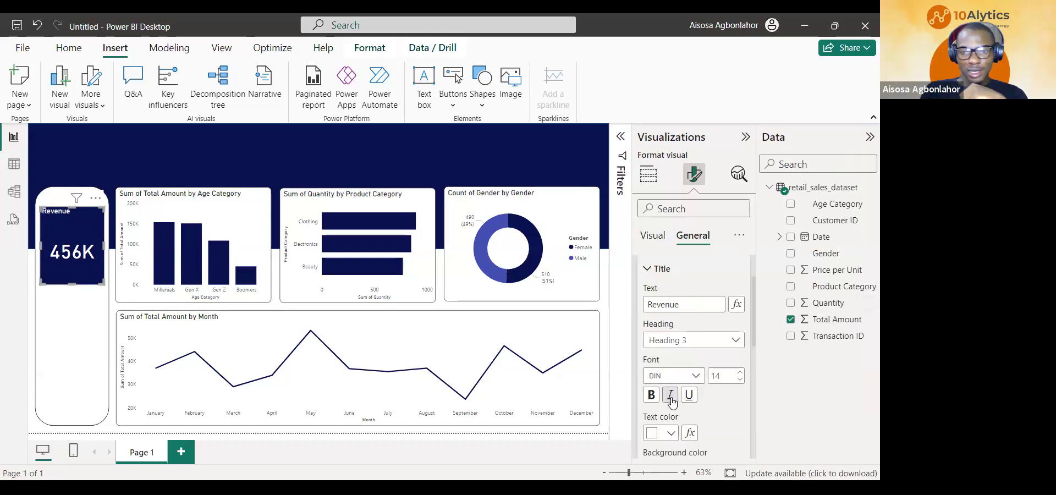
Center the card's title, make it bold and set its font size to 20
{"action": "scroll", "coordinate": [672, 401], "scroll_direction": "down", "scroll_amount": 3}
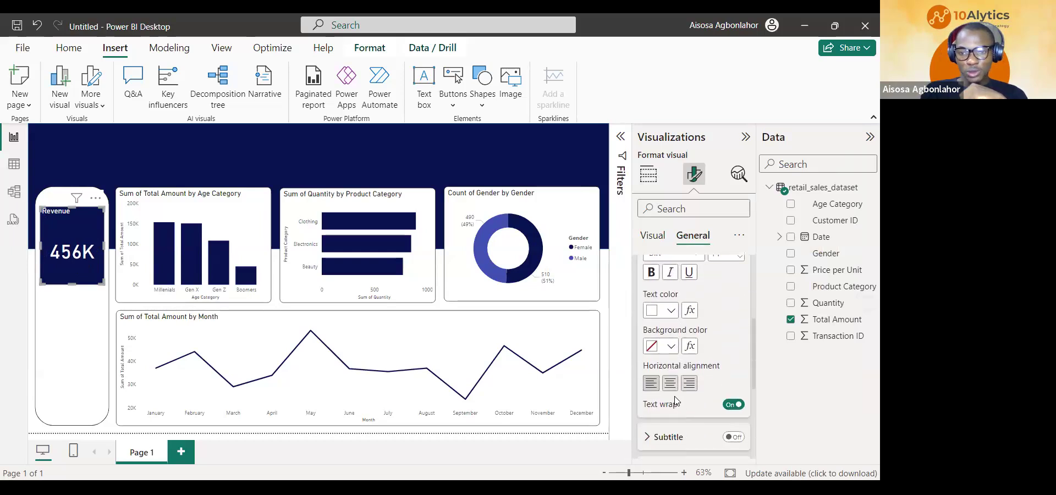
{"action": "left_click", "coordinate": [670, 383]}
{"action": "scroll", "coordinate": [670, 383], "scroll_direction": "up", "scroll_amount": 2}
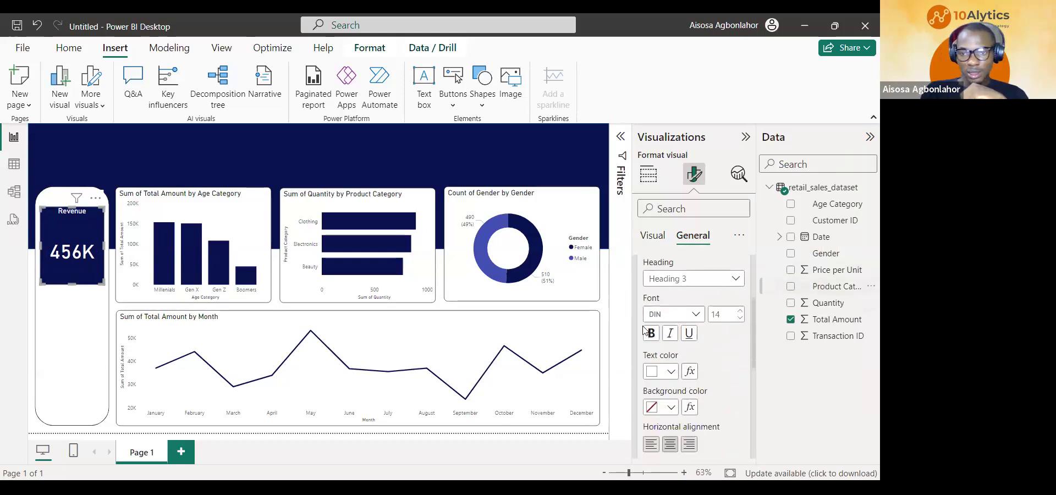
{"action": "left_click", "coordinate": [650, 333]}
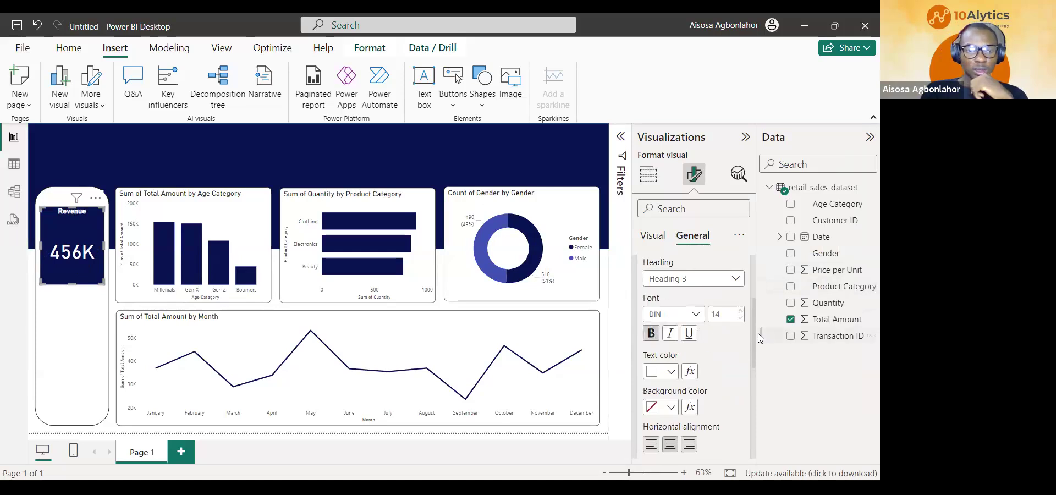
{"action": "left_click", "coordinate": [741, 310]}
{"action": "left_click", "coordinate": [741, 310]}
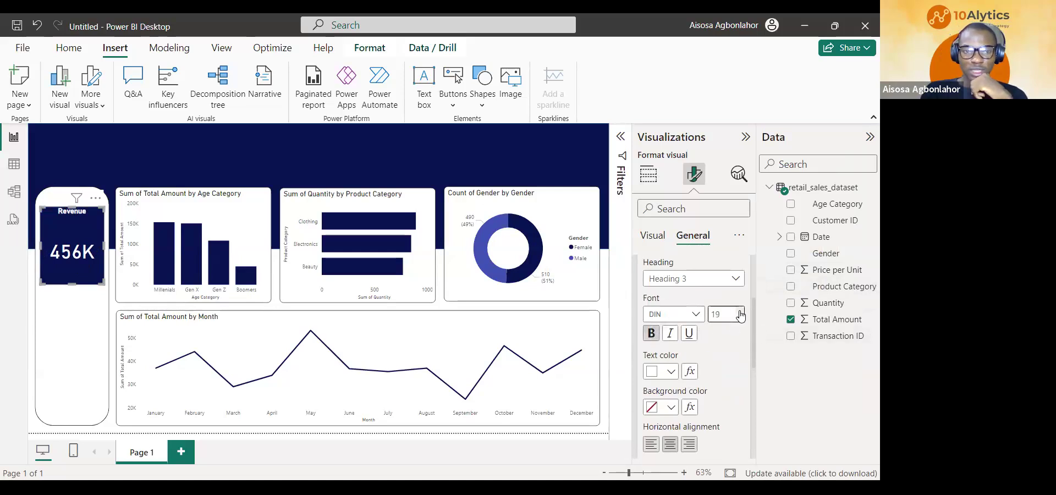
{"action": "left_click", "coordinate": [740, 310]}
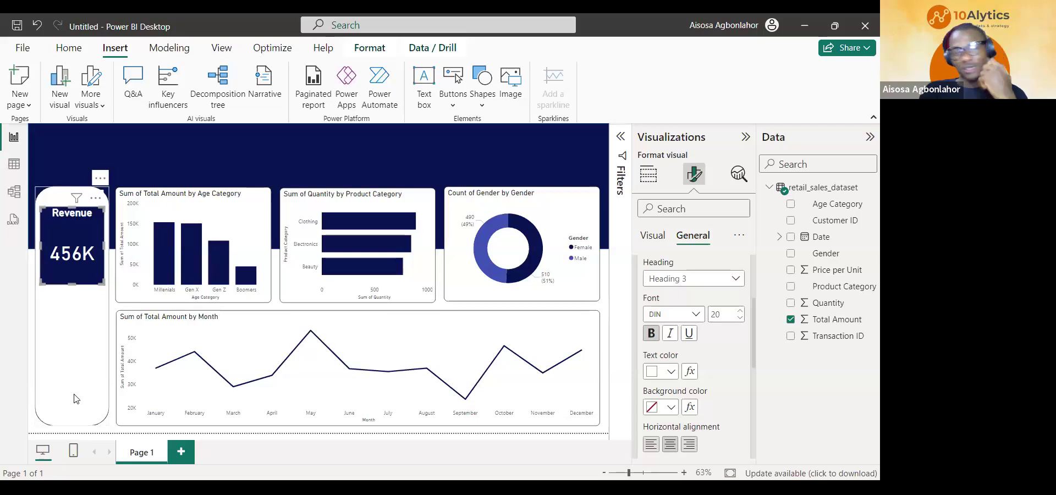
{"action": "left_click", "coordinate": [114, 434]}
Change the card's title text to Total Revenue
{"action": "left_click", "coordinate": [97, 227]}
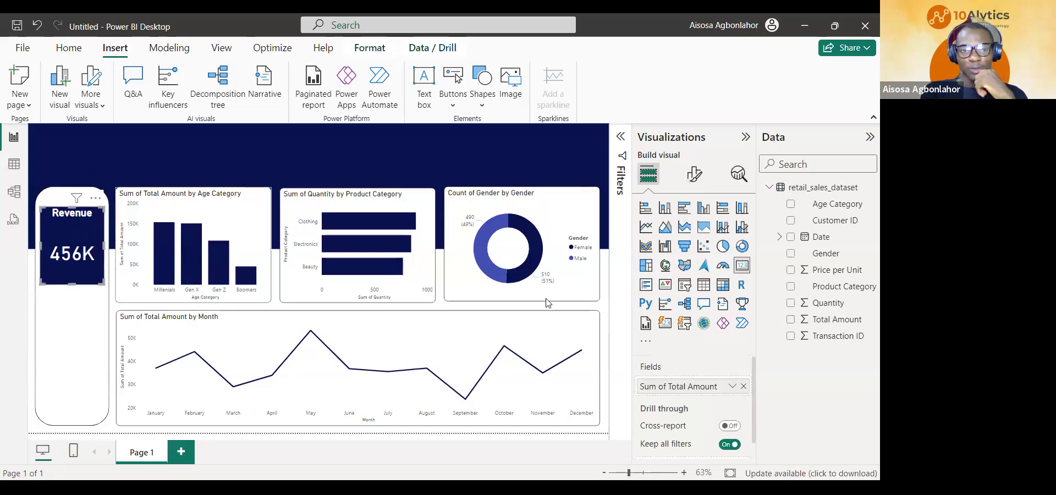
{"action": "left_click", "coordinate": [694, 174]}
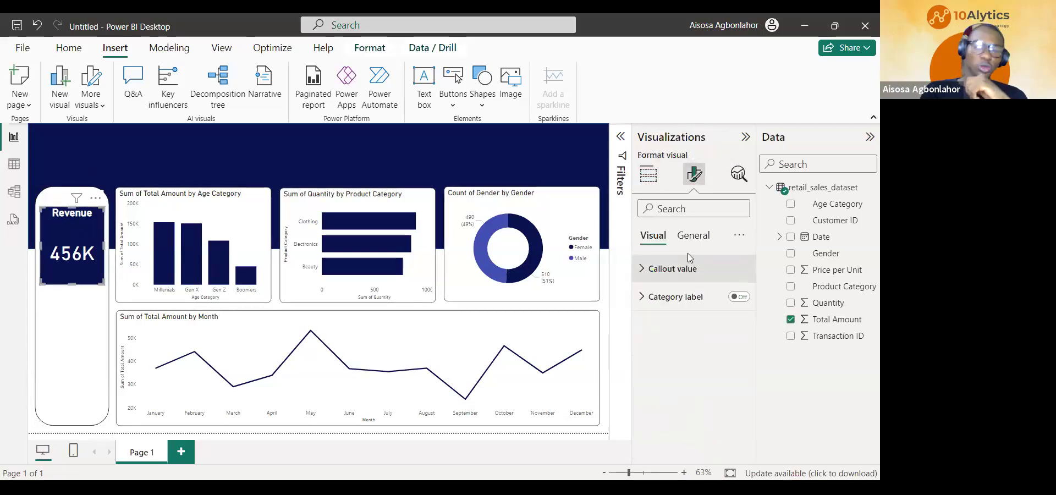
{"action": "left_click", "coordinate": [693, 242]}
{"action": "left_click", "coordinate": [676, 298]}
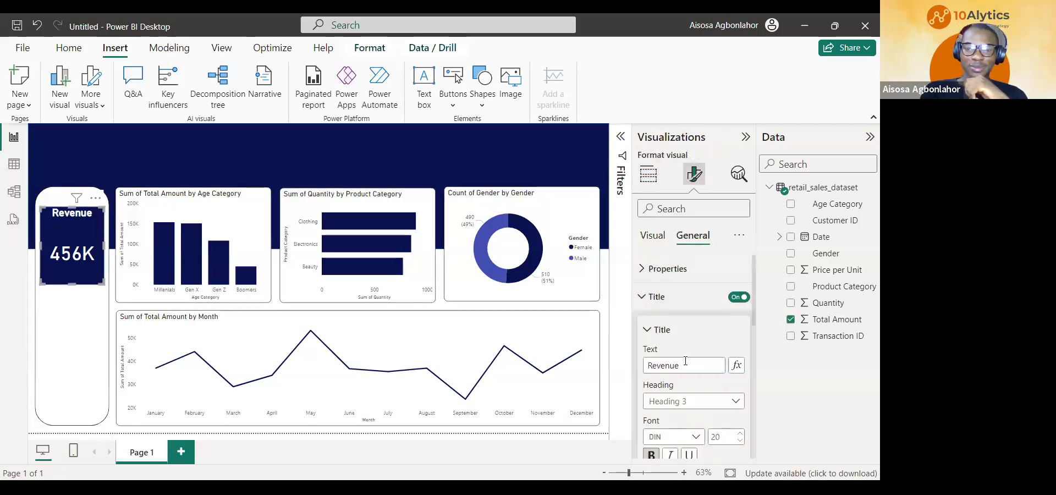
{"action": "type", "text": "Totla"}
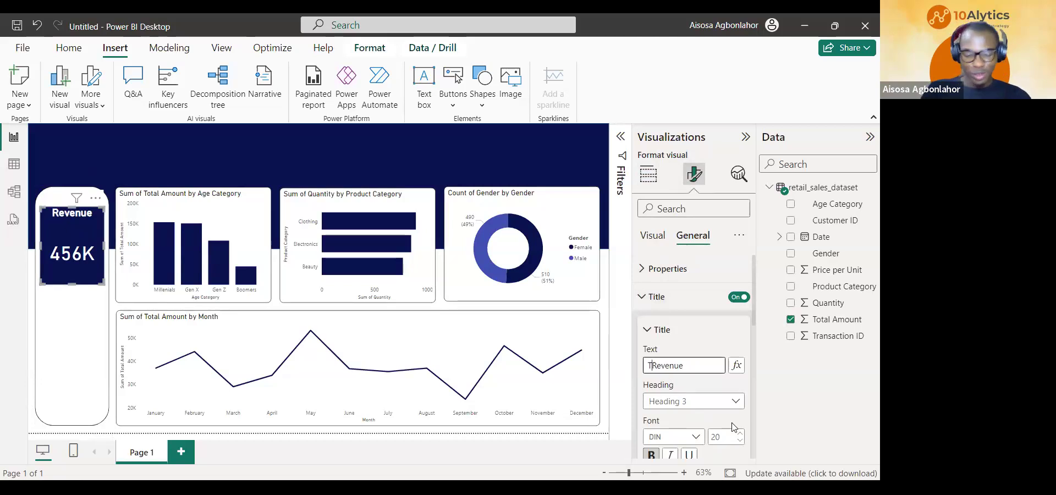
{"action": "key", "text": "BackSpace"}
{"action": "key", "text": "BackSpace"}
{"action": "key", "text": "BackSpace"}
{"action": "type", "text": "al"}
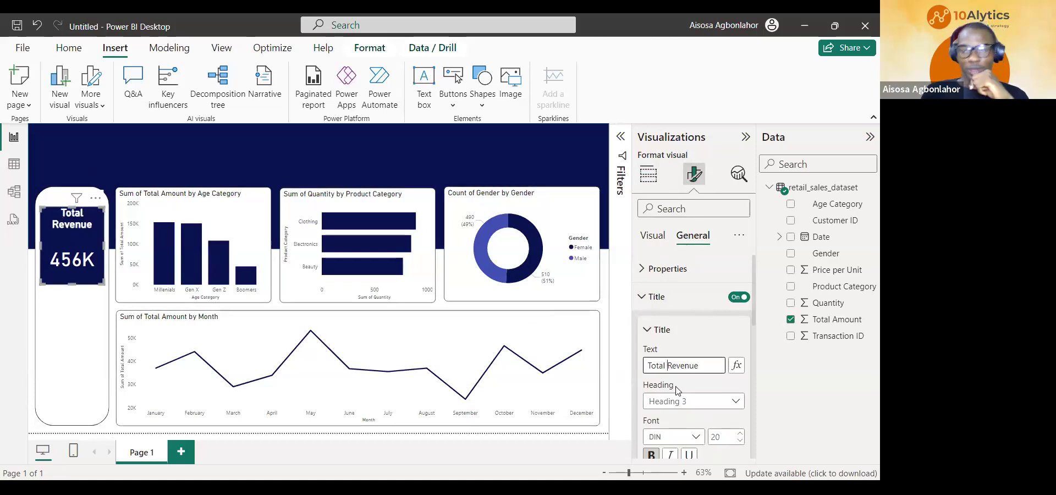
{"action": "left_click", "coordinate": [658, 331]}
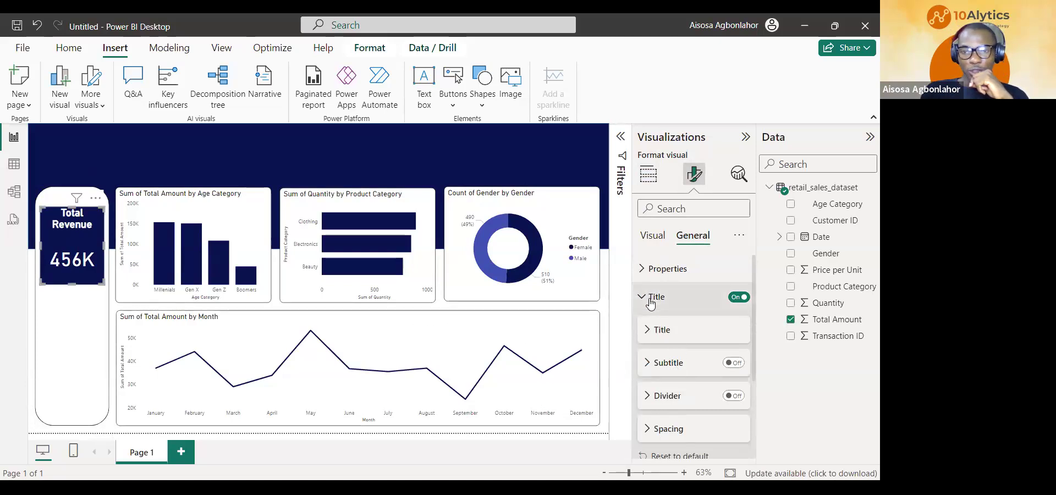
Turn on the card's visual border with 9 px rounded corners
{"action": "scroll", "coordinate": [658, 330], "scroll_direction": "down", "scroll_amount": 3}
{"action": "left_click", "coordinate": [657, 359]}
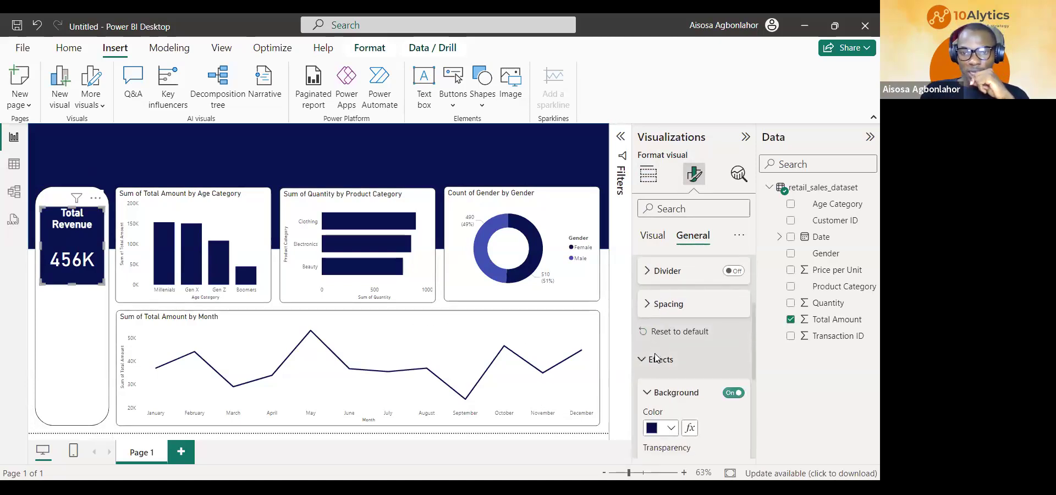
{"action": "scroll", "coordinate": [660, 380], "scroll_direction": "down", "scroll_amount": 2}
{"action": "left_click", "coordinate": [700, 387]}
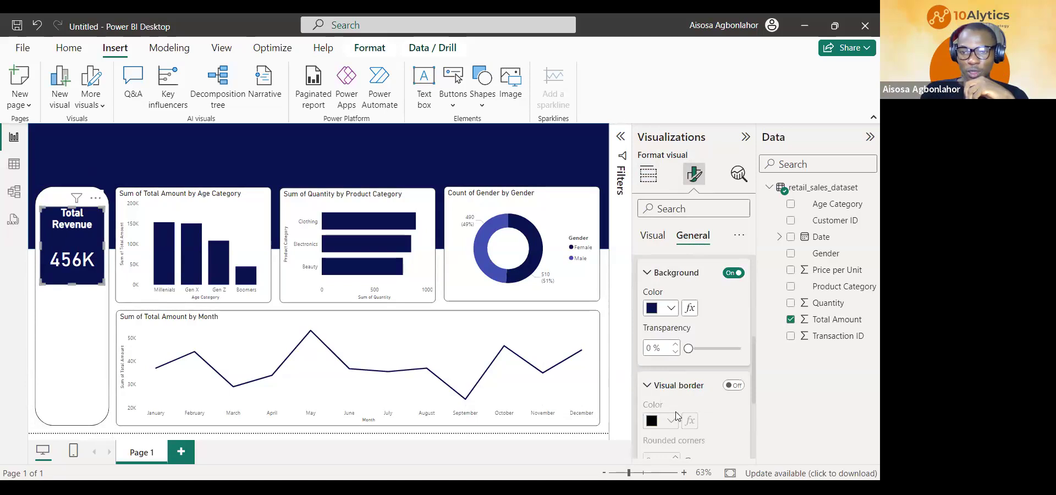
{"action": "left_click", "coordinate": [734, 386]}
{"action": "scroll", "coordinate": [667, 399], "scroll_direction": "down", "scroll_amount": 1}
{"action": "left_click", "coordinate": [653, 399]}
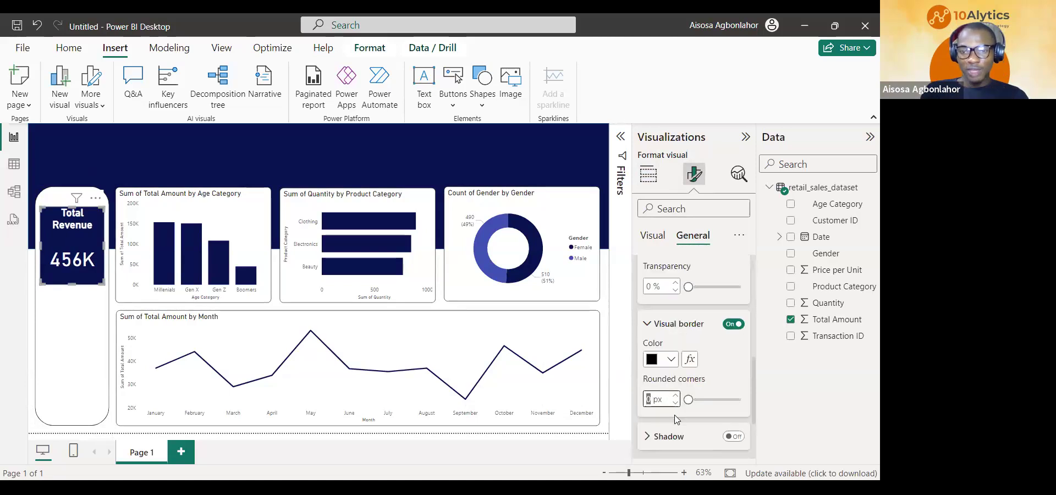
{"action": "type", "text": "9"}
{"action": "left_click", "coordinate": [617, 392]}
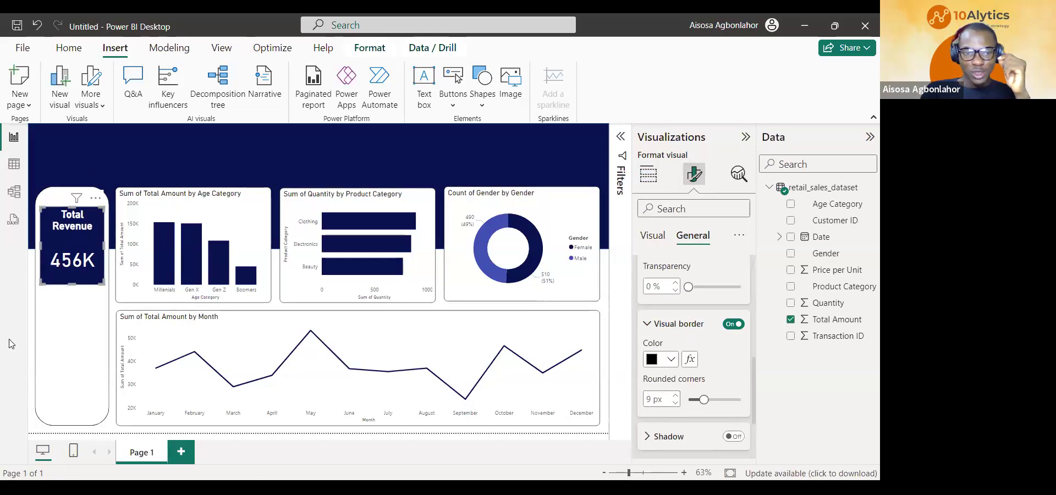
{"action": "left_click", "coordinate": [32, 325]}
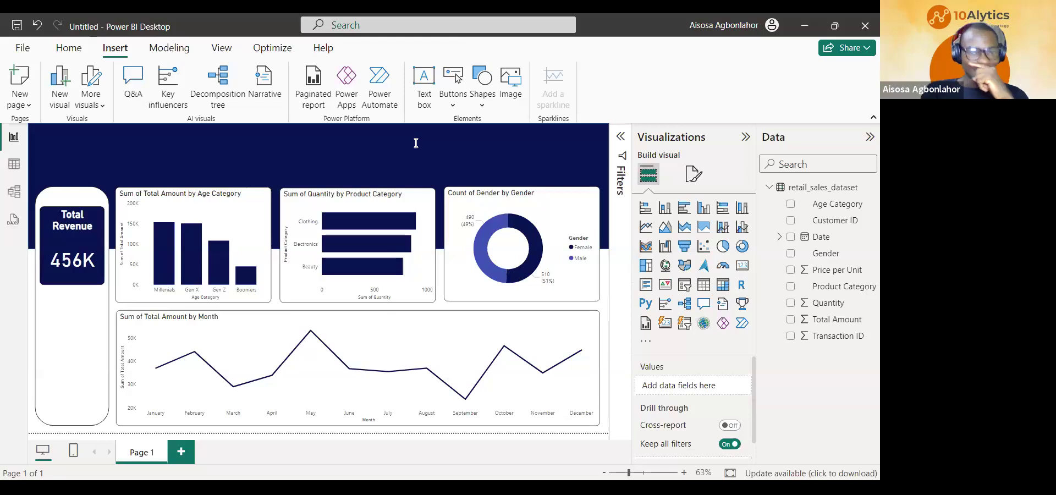
Move the Total Revenue card slightly higher in the white panel and place two copies of it stacked below
{"action": "left_click_drag", "start_coordinate": [84, 246], "coordinate": [82, 232]}
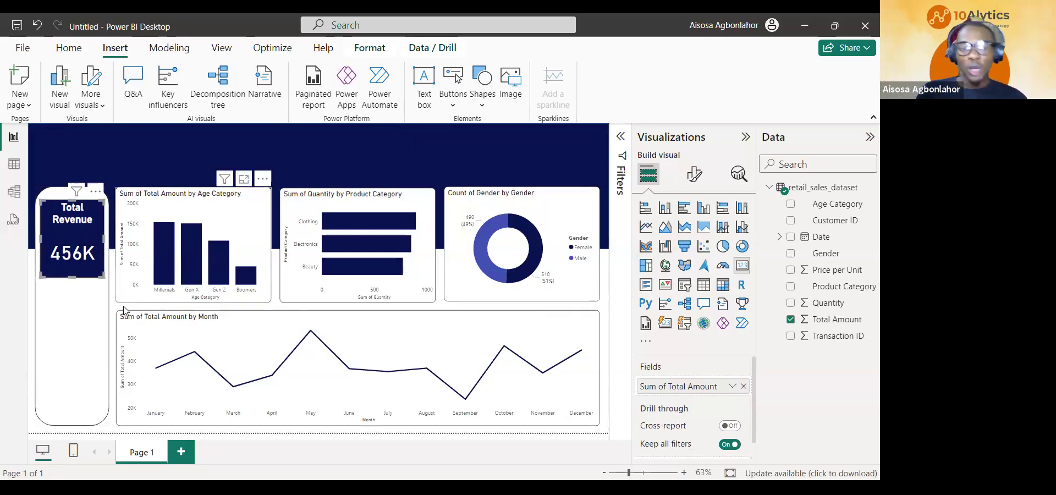
{"action": "left_click", "coordinate": [293, 432]}
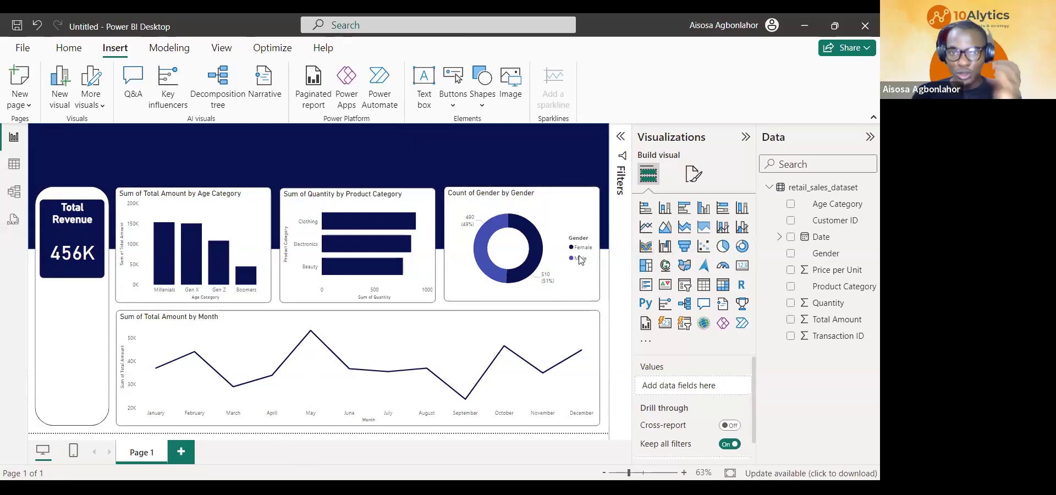
{"action": "left_click", "coordinate": [84, 244]}
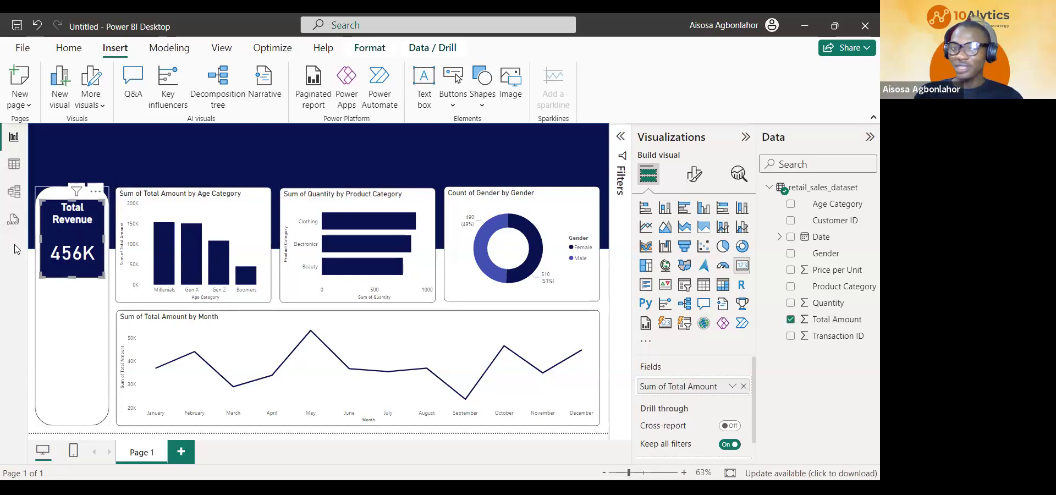
{"action": "left_click_drag", "start_coordinate": [76, 258], "coordinate": [78, 346]}
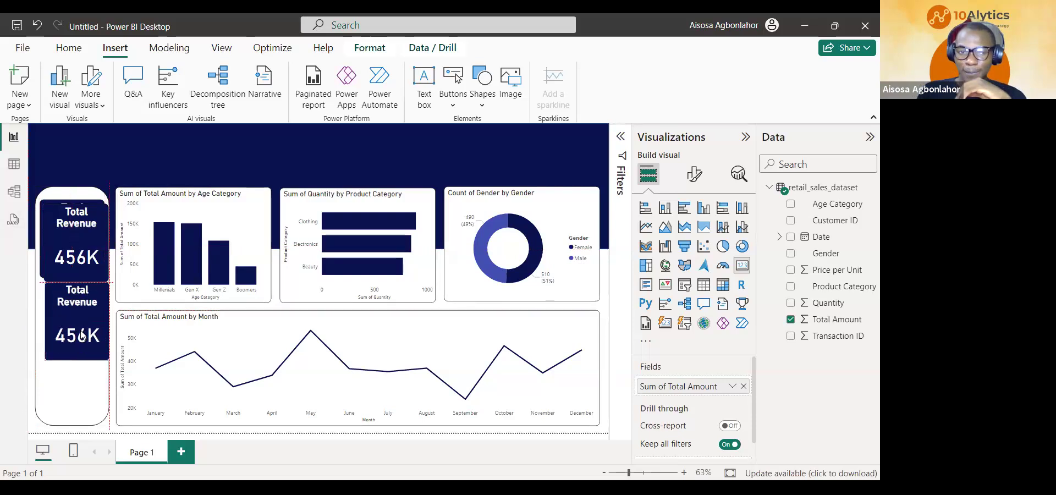
{"action": "left_click_drag", "start_coordinate": [79, 315], "coordinate": [84, 387]}
Shrink the uppermost Total Revenue card and center it horizontally in the white panel
{"action": "left_click", "coordinate": [93, 272]}
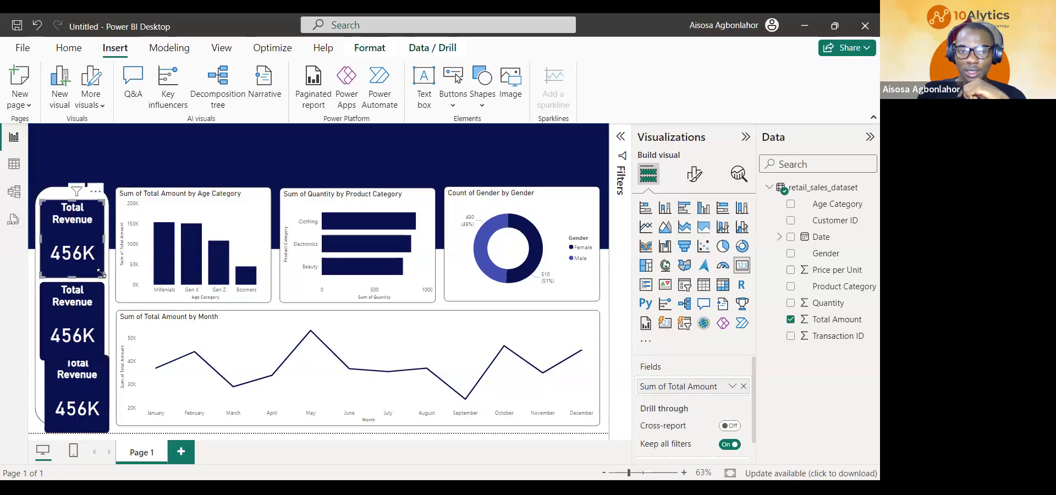
{"action": "mouse_move", "coordinate": [104, 278]}
{"action": "left_mouse_down"}
{"action": "mouse_move", "coordinate": [88, 265]}
{"action": "mouse_move", "coordinate": [97, 270]}
{"action": "left_mouse_up"}
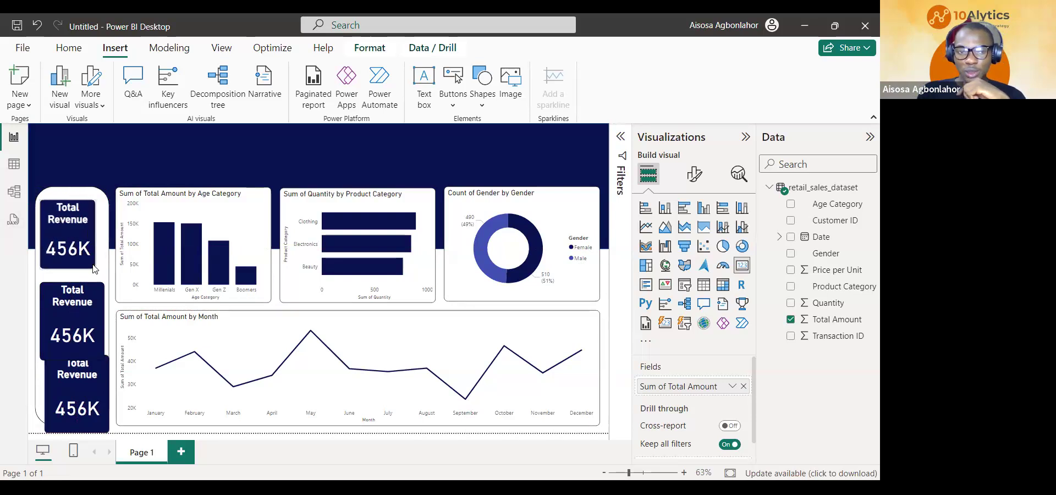
{"action": "left_click_drag", "start_coordinate": [86, 232], "coordinate": [87, 234]}
Shrink the middle Total Revenue card and position it just below the uppermost card with a small gap
{"action": "left_click", "coordinate": [103, 358]}
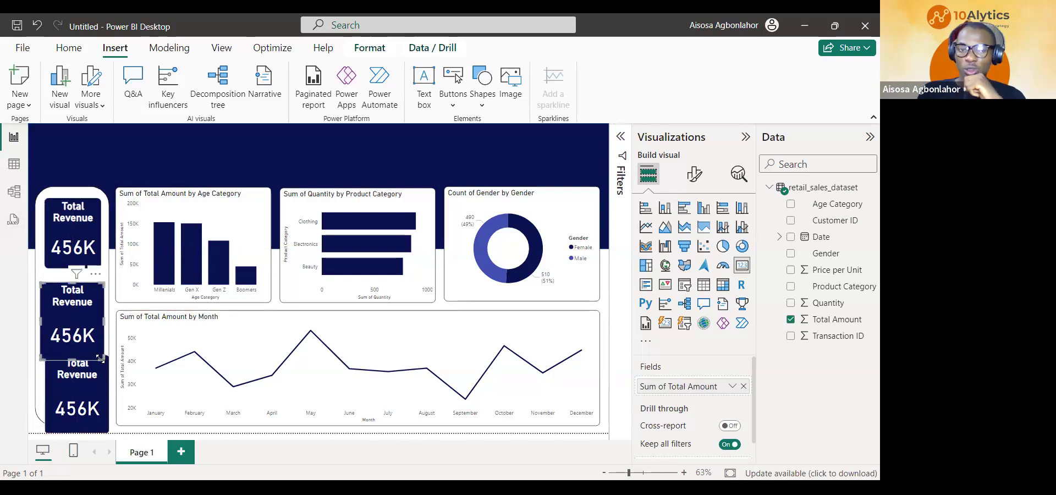
{"action": "left_click_drag", "start_coordinate": [103, 360], "coordinate": [84, 310]}
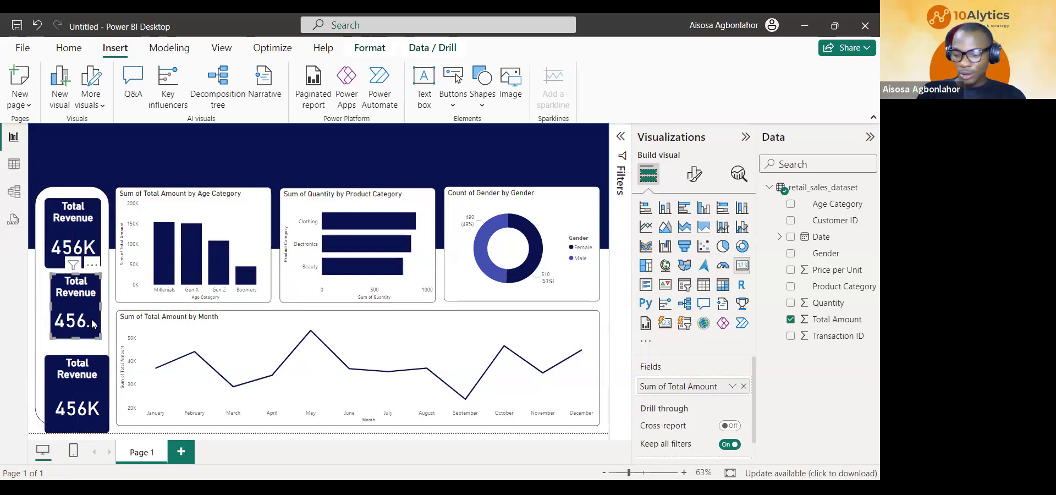
{"action": "left_click_drag", "start_coordinate": [100, 337], "coordinate": [81, 309]}
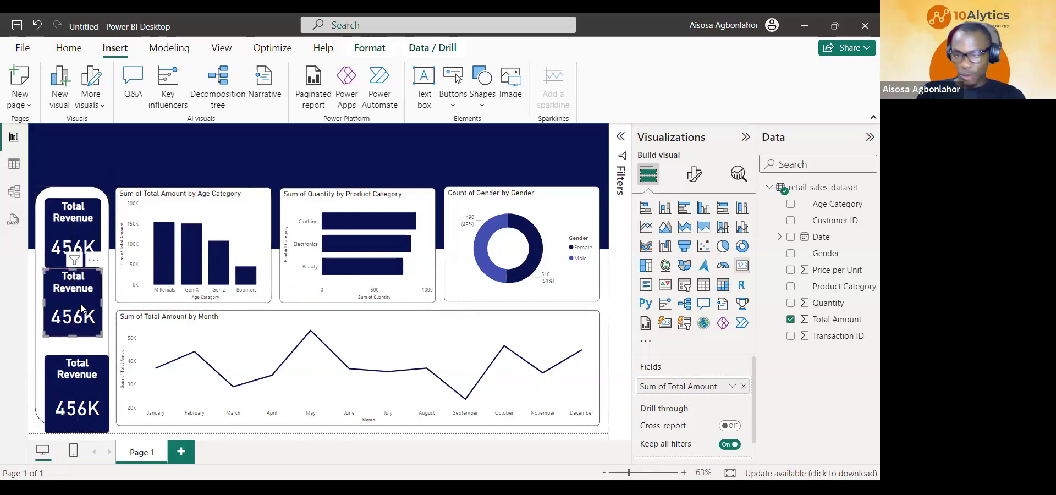
{"action": "key", "text": "Down"}
{"action": "key", "text": "Down"}
{"action": "key", "text": "Down"}
{"action": "key", "text": "Down"}
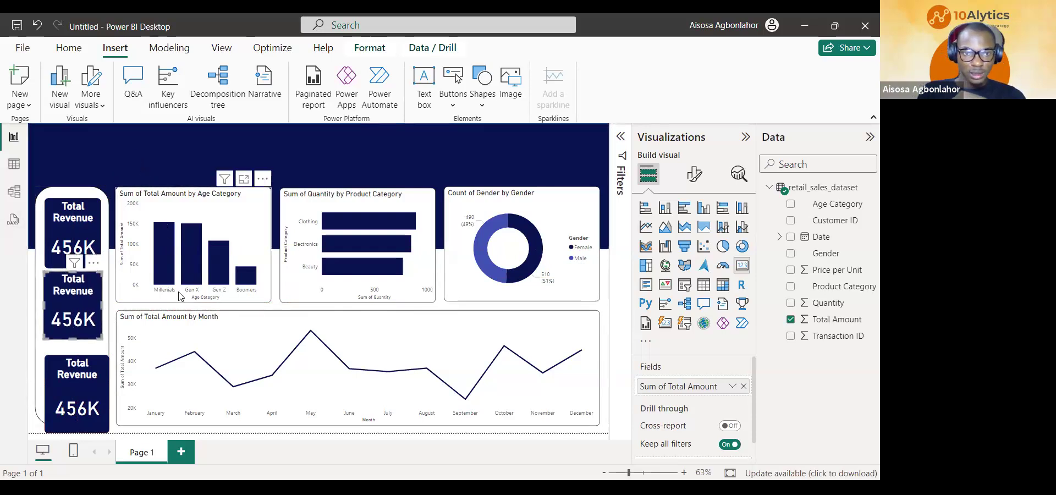
{"action": "left_click", "coordinate": [155, 310]}
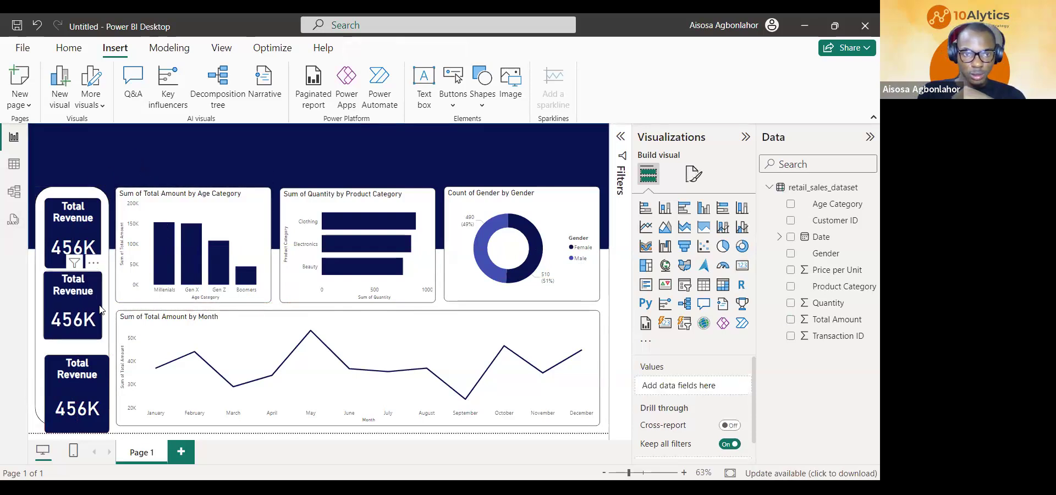
Narrow the middle Total Revenue card slightly, and shrink the lowest card and fit it just below inside the white panel
{"action": "left_click", "coordinate": [102, 311]}
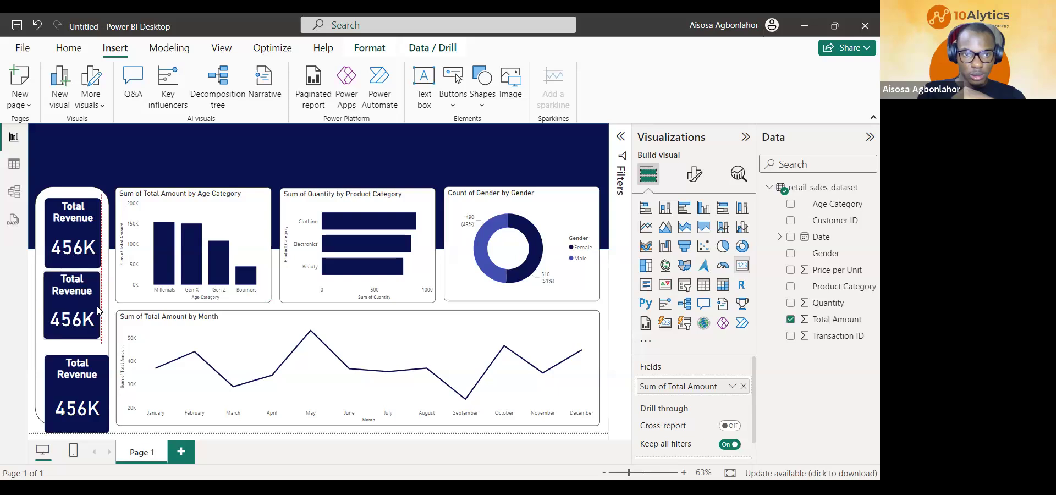
{"action": "left_click_drag", "start_coordinate": [88, 362], "coordinate": [83, 346]}
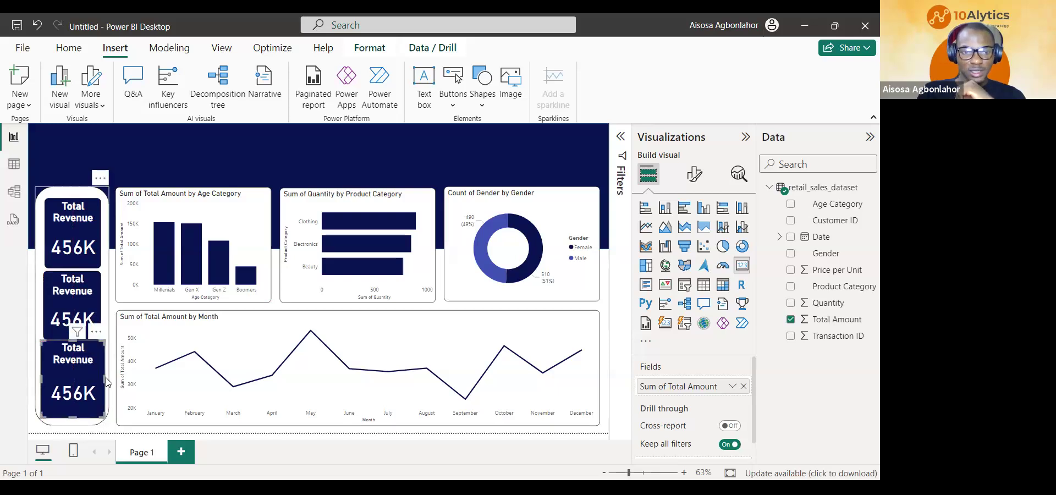
{"action": "left_click_drag", "start_coordinate": [105, 381], "coordinate": [101, 380]}
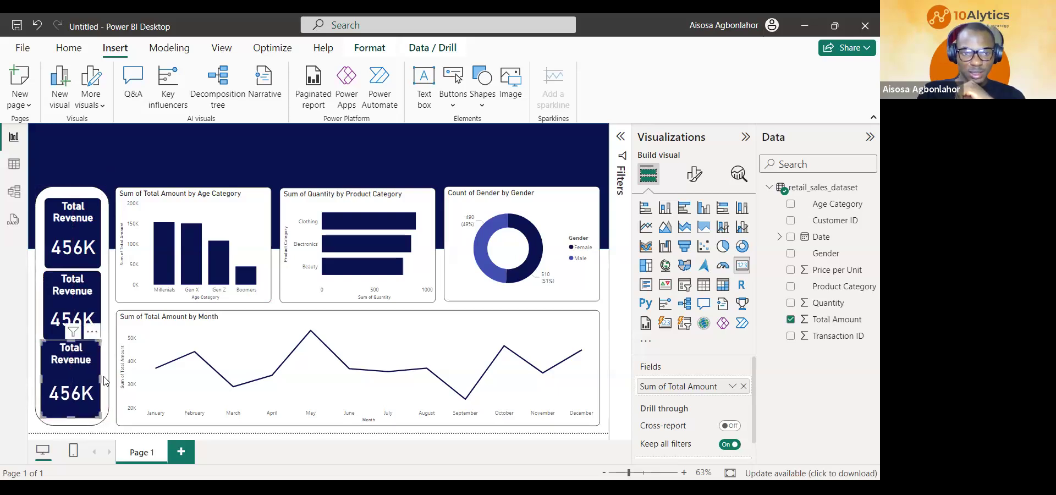
{"action": "left_click_drag", "start_coordinate": [69, 418], "coordinate": [88, 404]}
{"action": "left_click", "coordinate": [117, 248]}
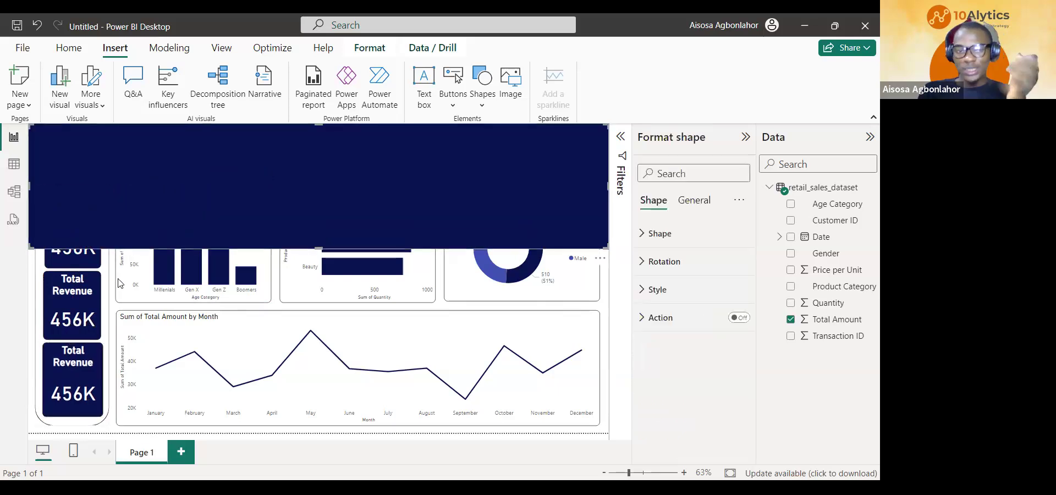
Replace Total Amount with the Quantity field in the middle card
{"action": "left_click", "coordinate": [94, 317]}
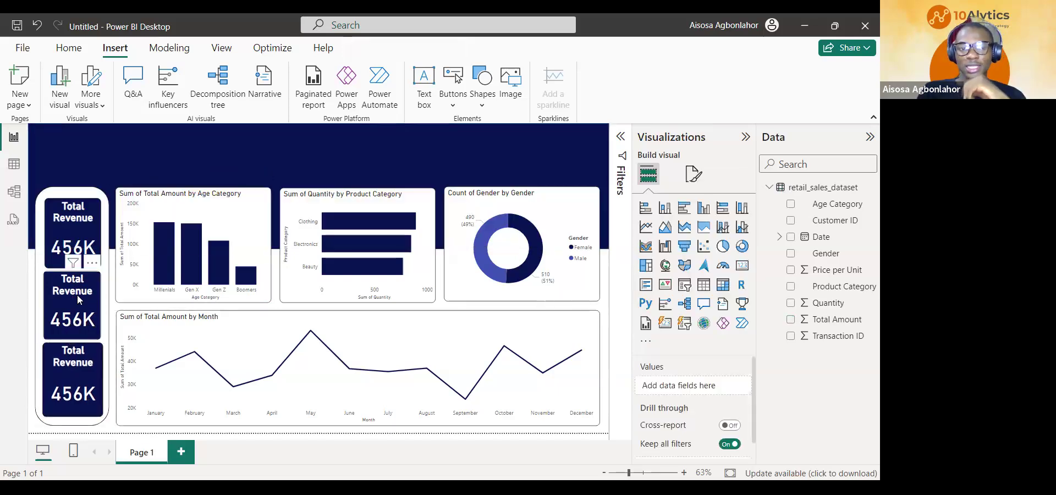
{"action": "left_click", "coordinate": [744, 387]}
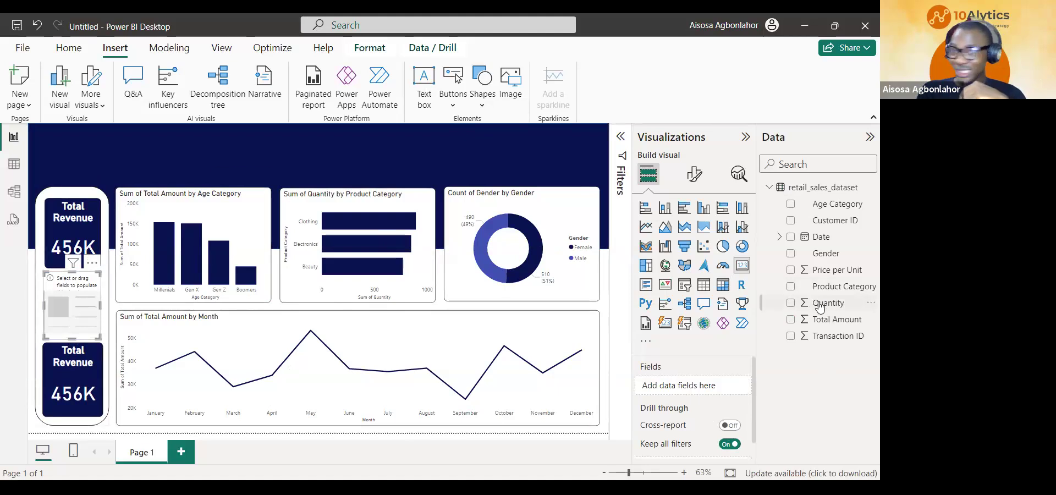
{"action": "left_click_drag", "start_coordinate": [773, 329], "coordinate": [706, 381]}
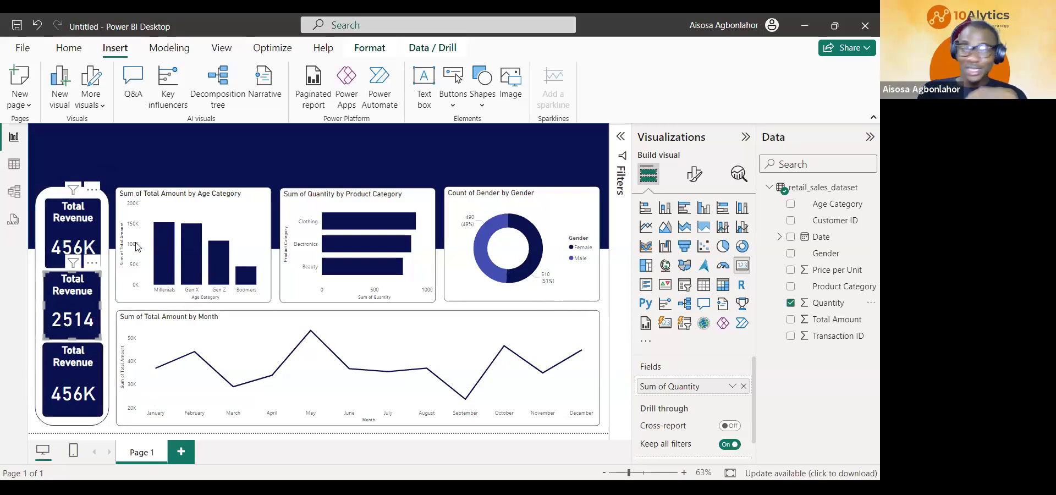
Change the middle card's title text to "Total Quantity"
{"action": "left_click", "coordinate": [694, 174]}
{"action": "left_click", "coordinate": [694, 238]}
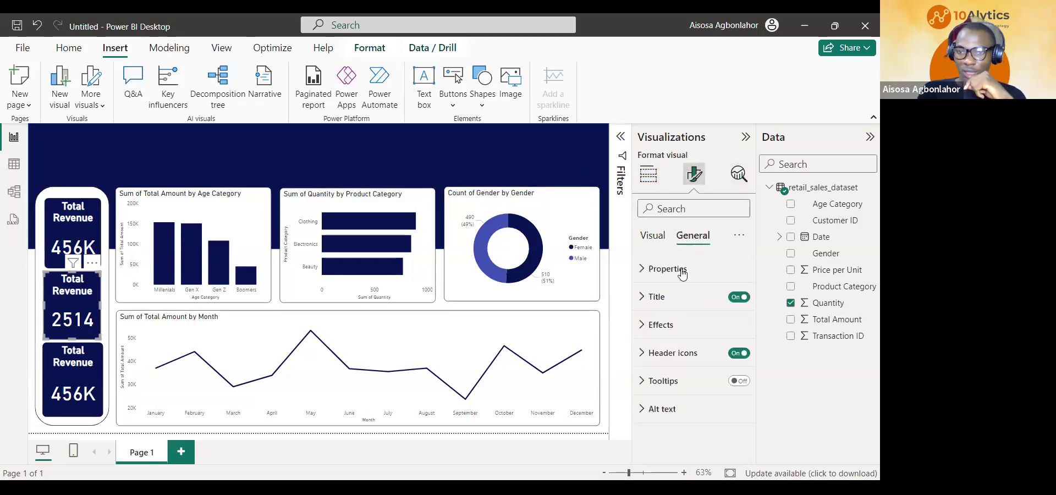
{"action": "left_click", "coordinate": [666, 296]}
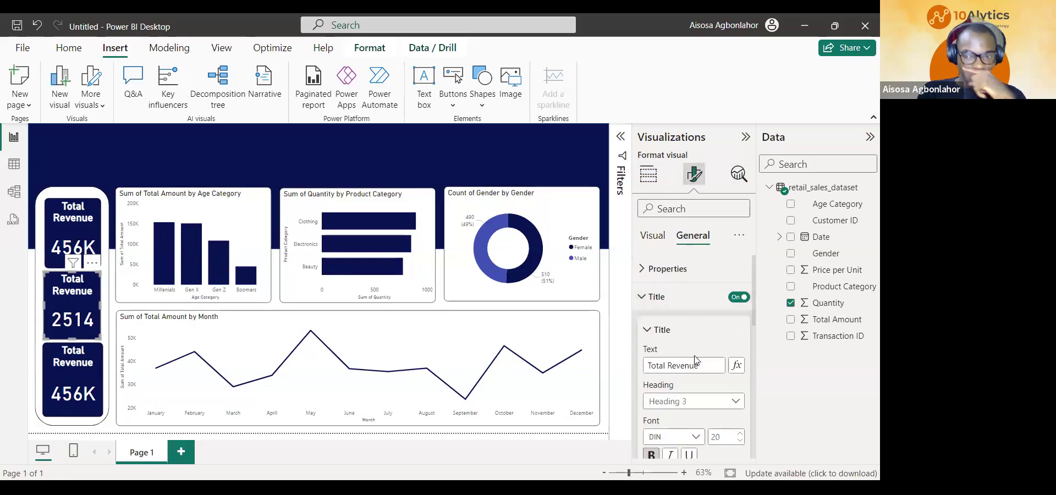
{"action": "left_click", "coordinate": [705, 364]}
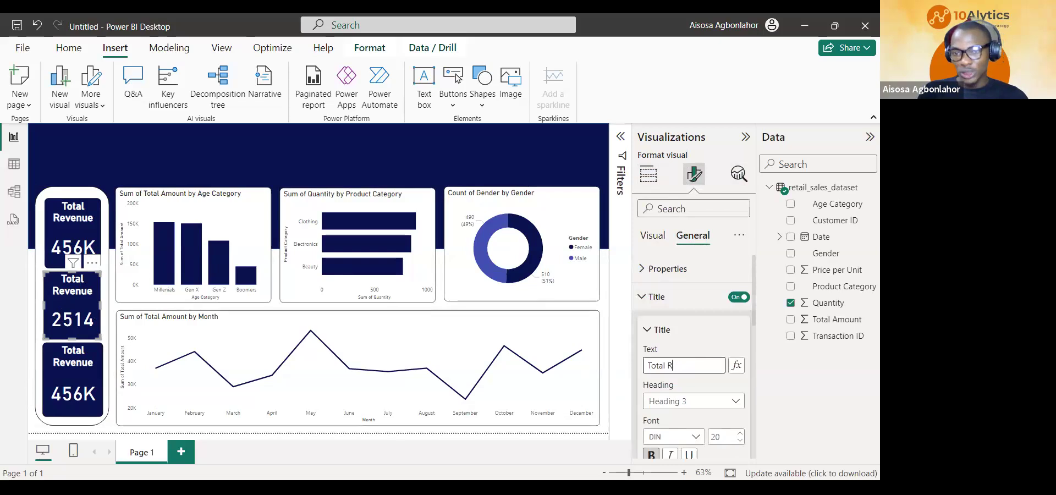
{"action": "type", "text": "Quantity"}
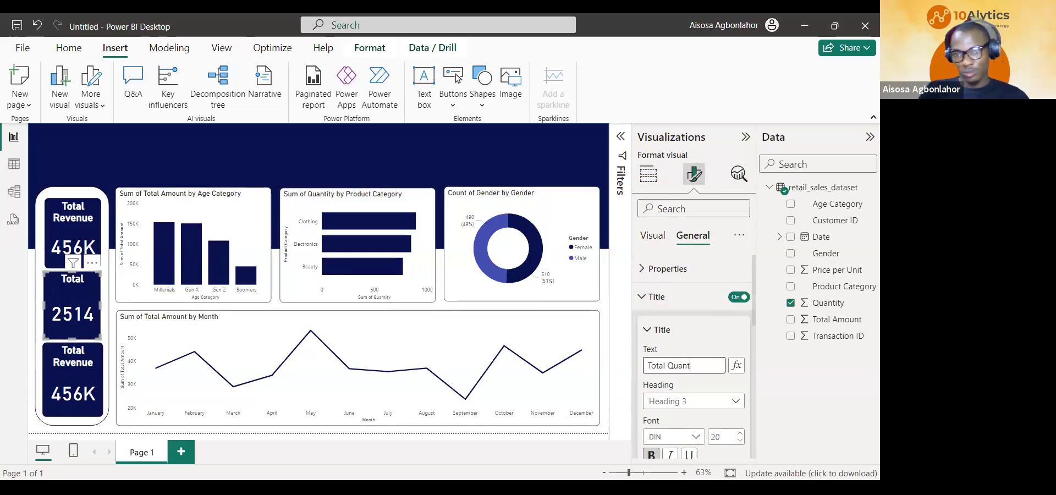
Replace Total Amount in the lowest card with Customer ID, summarized as Count (Distinct)
{"action": "left_click", "coordinate": [58, 380]}
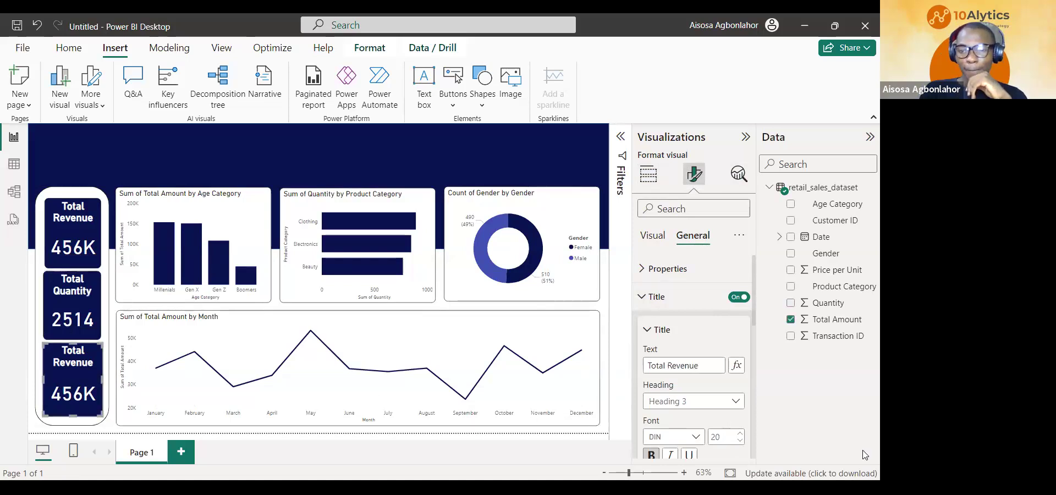
{"action": "left_click", "coordinate": [649, 174]}
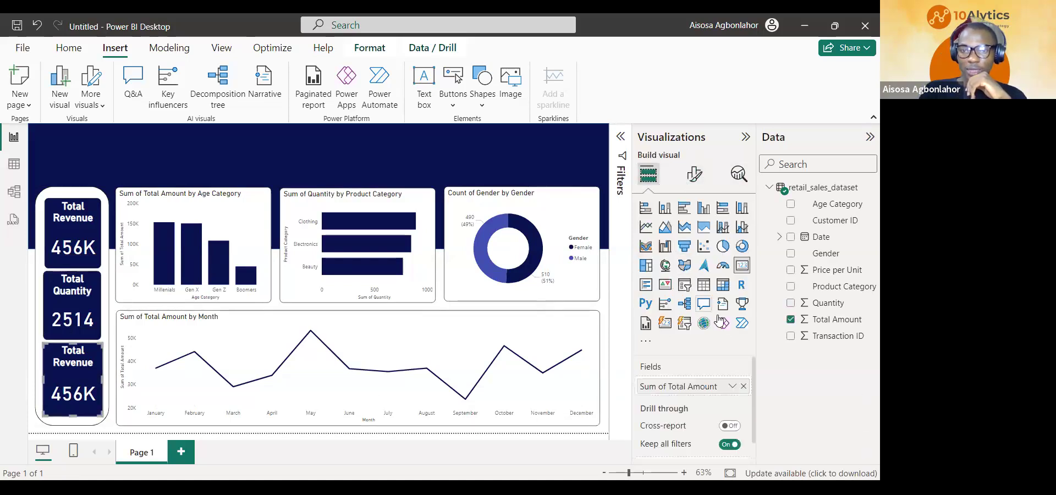
{"action": "left_click", "coordinate": [744, 386]}
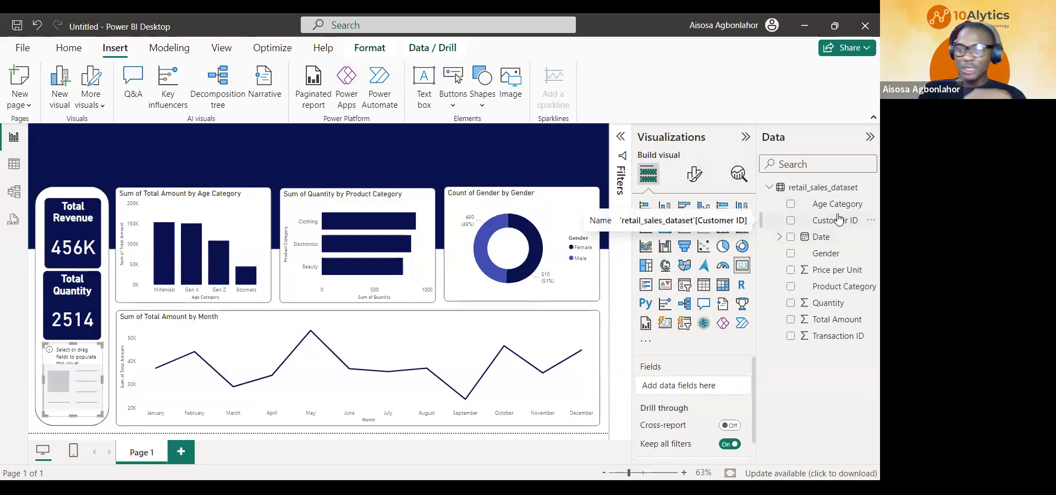
{"action": "left_click_drag", "start_coordinate": [835, 225], "coordinate": [751, 392]}
{"action": "left_click", "coordinate": [735, 386]}
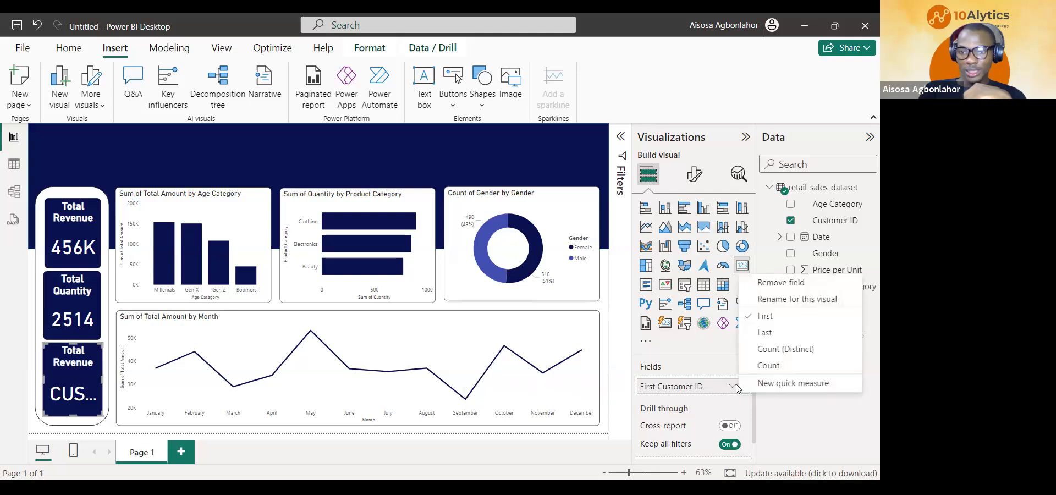
{"action": "left_click", "coordinate": [656, 386]}
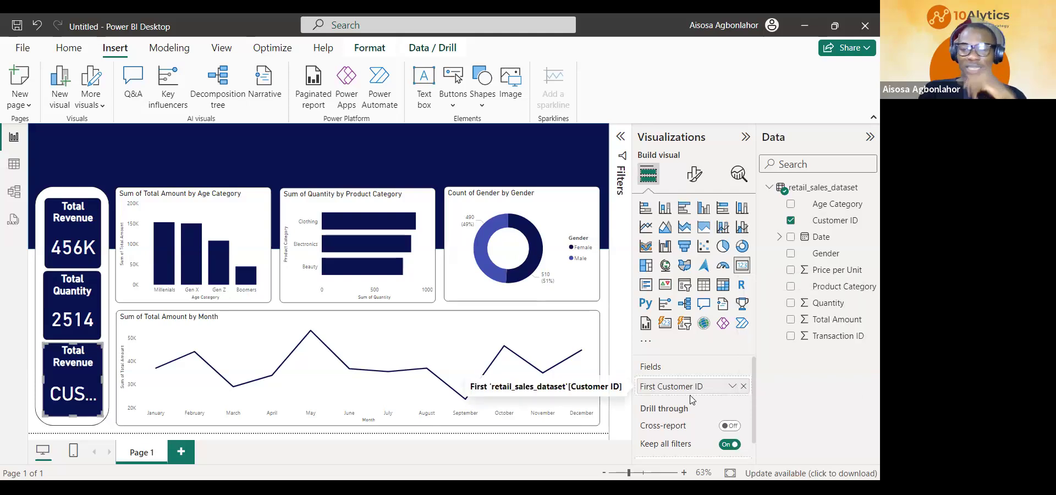
{"action": "left_click", "coordinate": [733, 387]}
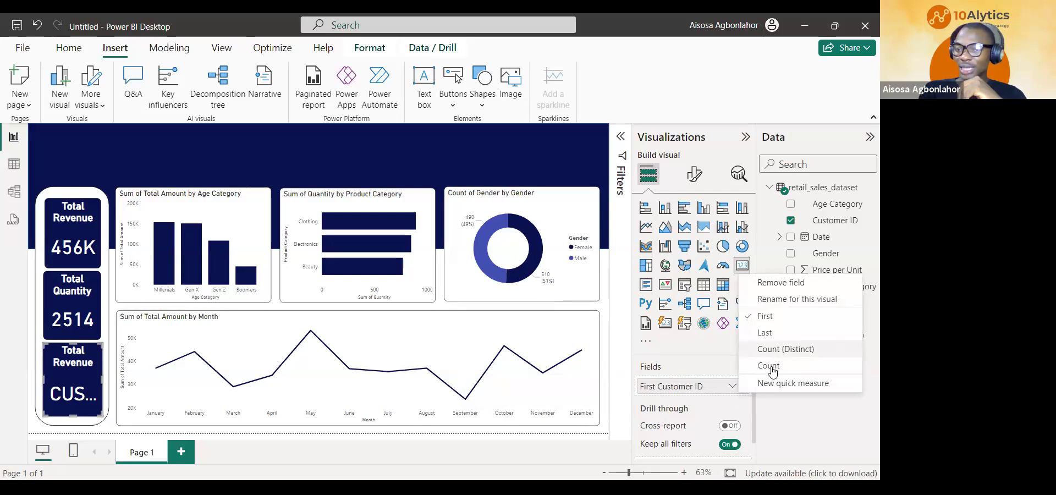
{"action": "left_click", "coordinate": [768, 352]}
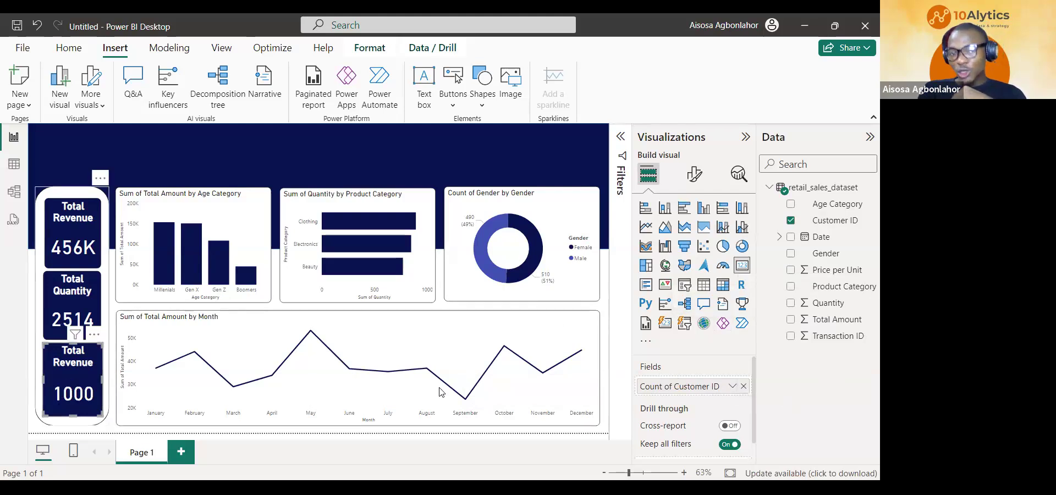
Change the lowest card's title text to "Number of Customers" and deselect the card
{"action": "left_click", "coordinate": [695, 174]}
{"action": "left_click", "coordinate": [692, 236]}
{"action": "left_click", "coordinate": [657, 296]}
{"action": "triple_click", "coordinate": [695, 366]}
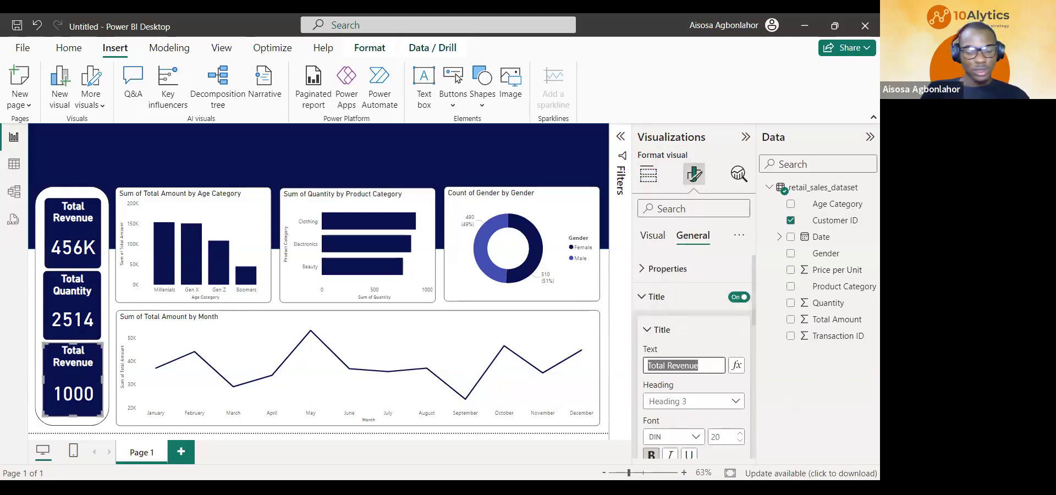
{"action": "type", "text": "Numb"}
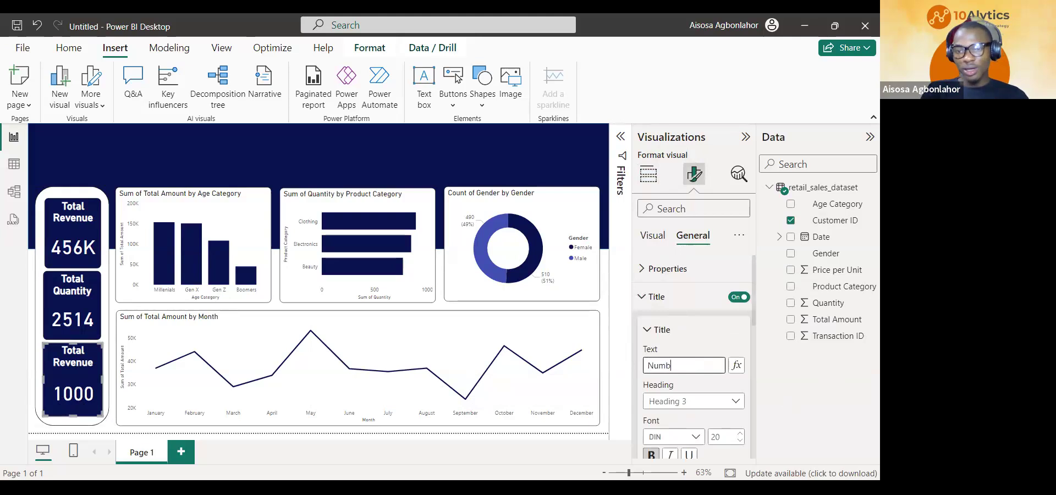
{"action": "type", "text": "er of C"}
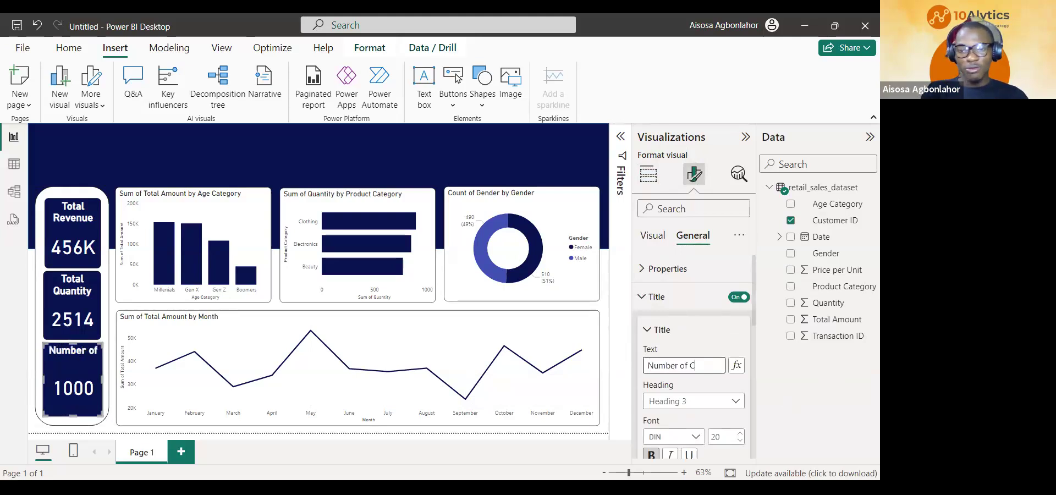
{"action": "left_click", "coordinate": [632, 319]}
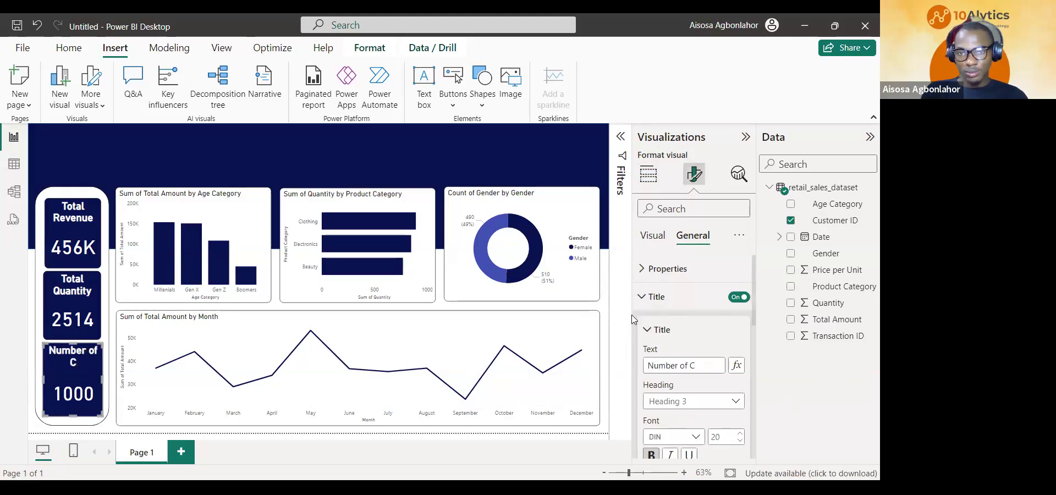
{"action": "left_click", "coordinate": [691, 365]}
{"action": "type", "text": "ust"}
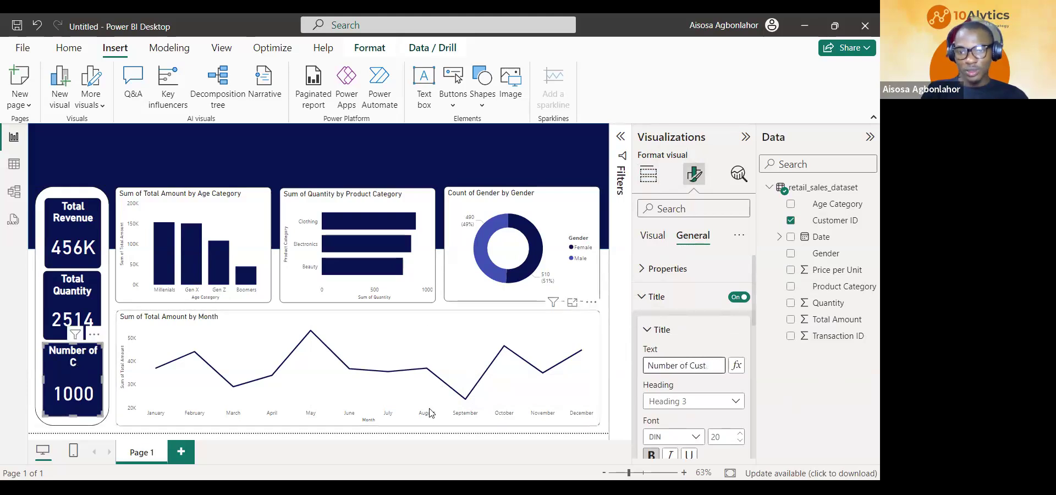
{"action": "type", "text": "yoomers"}
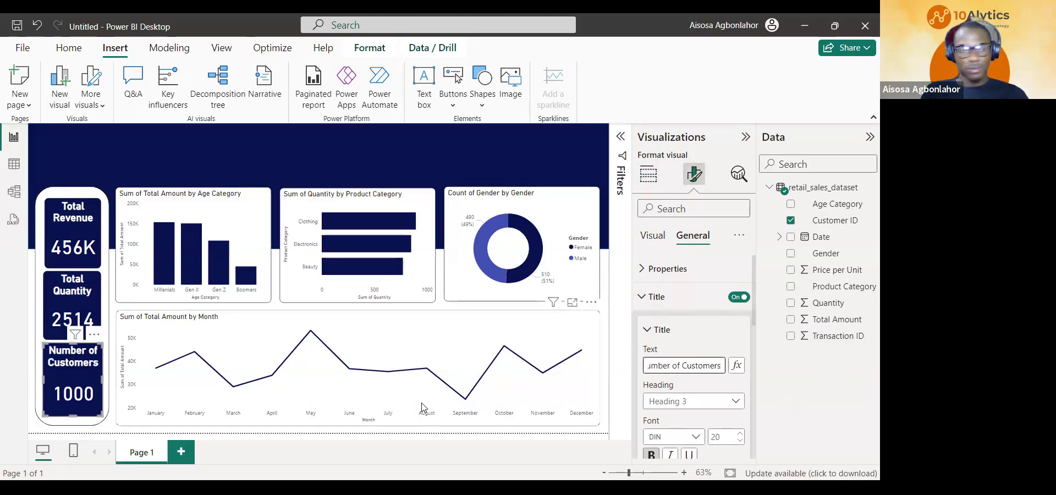
{"action": "left_click", "coordinate": [630, 376]}
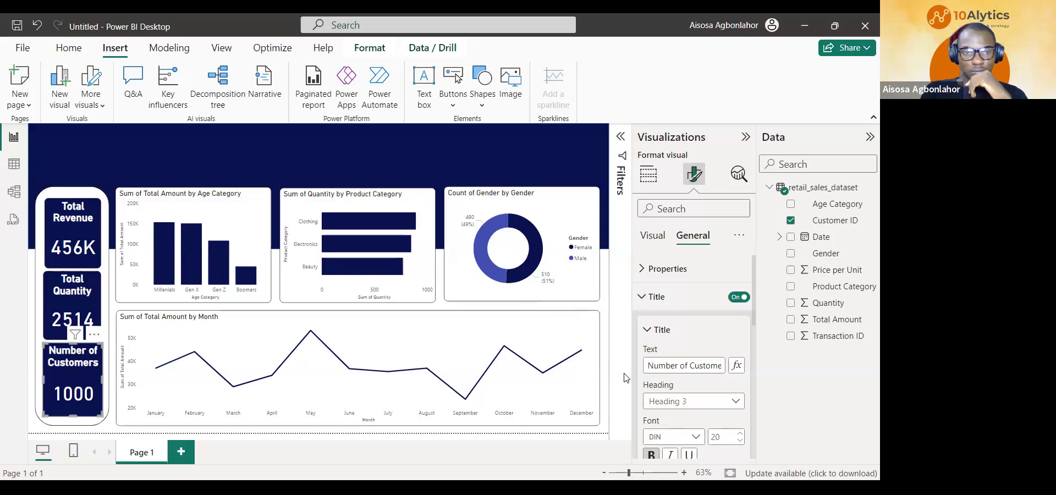
{"action": "left_click", "coordinate": [598, 284]}
{"action": "left_click", "coordinate": [607, 312]}
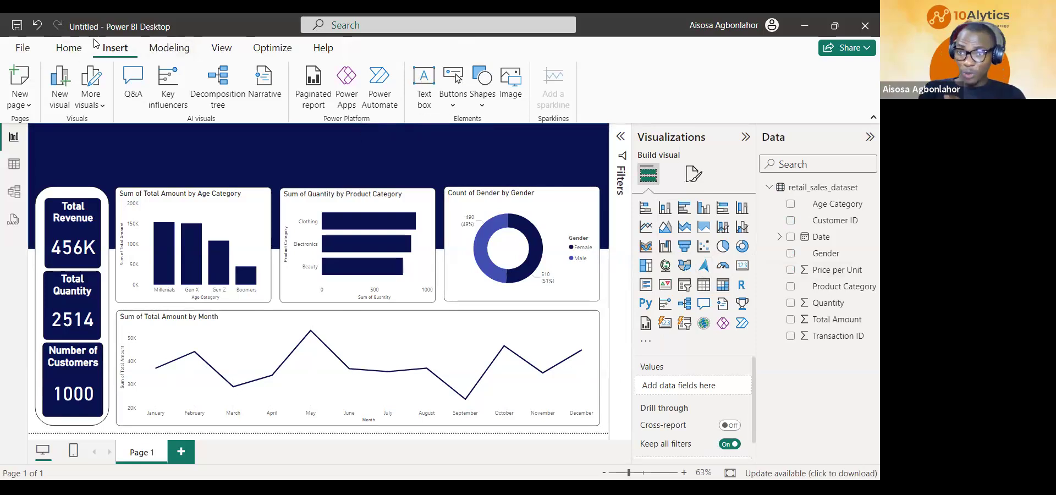
Insert a text box, reshape it wider and shorter, and enter "Sales Dashboard" as its text
{"action": "left_click", "coordinate": [428, 99]}
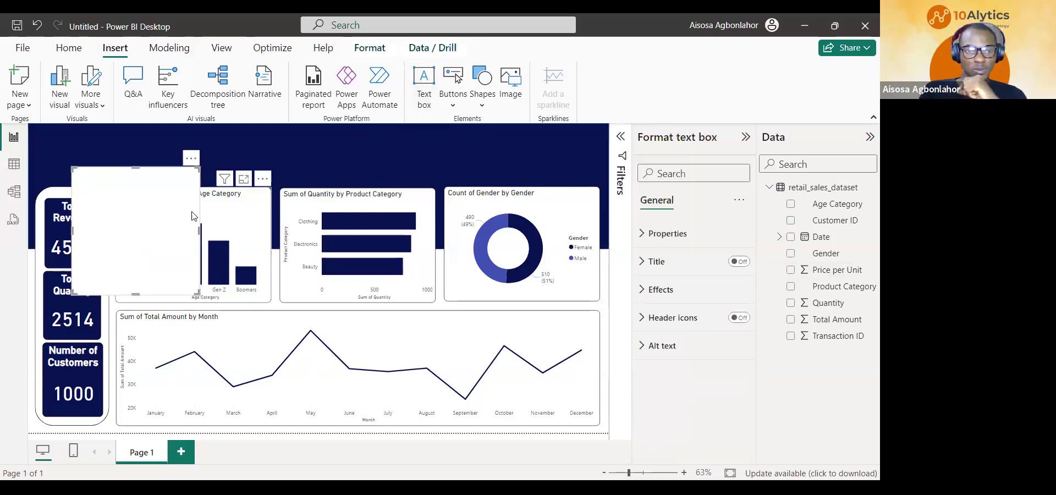
{"action": "left_click_drag", "start_coordinate": [198, 288], "coordinate": [295, 232]}
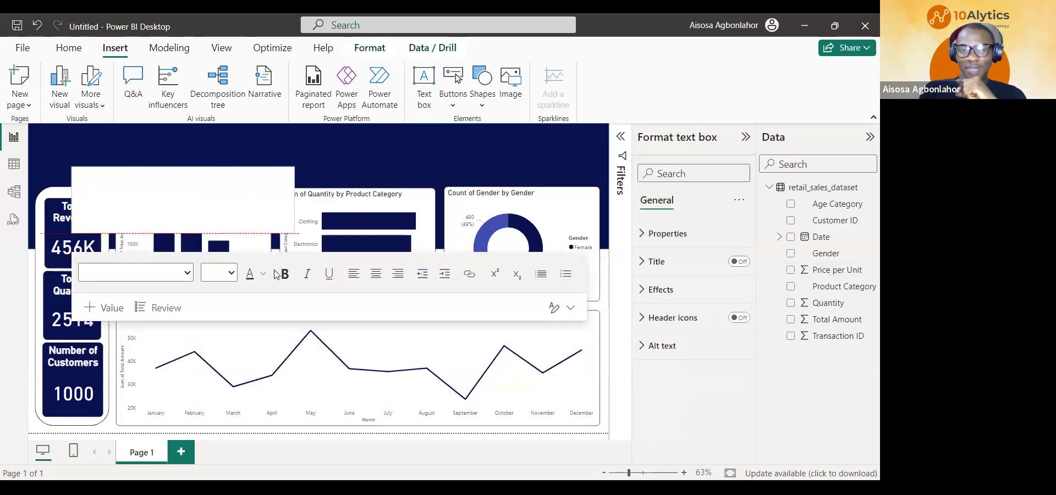
{"action": "left_click", "coordinate": [165, 205]}
{"action": "type", "text": "Saa"}
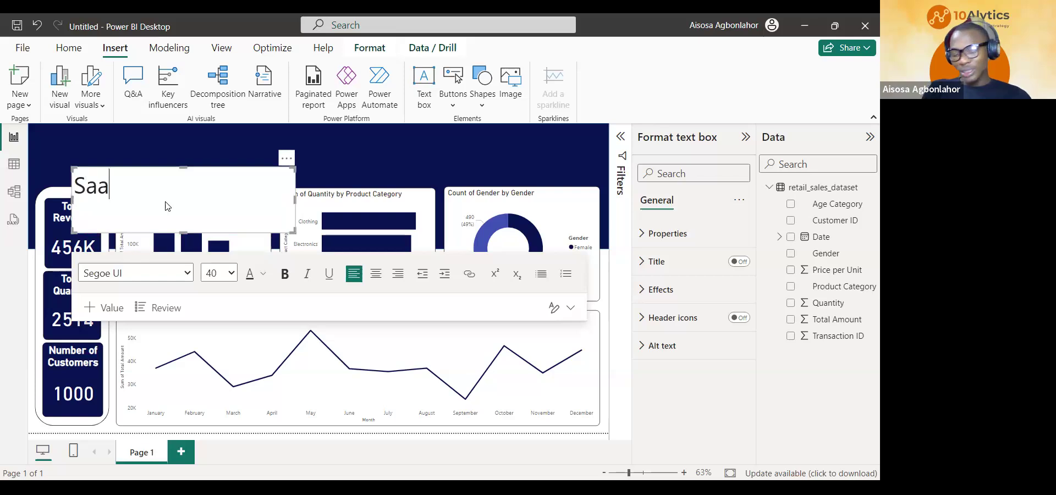
{"action": "key", "text": "BackSpace"}
{"action": "type", "text": "les Das"}
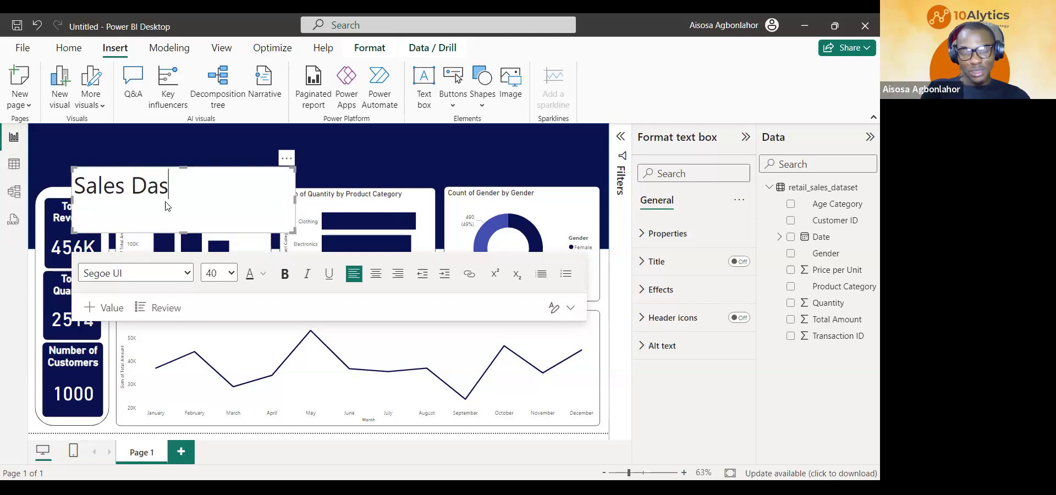
{"action": "type", "text": "hboard"}
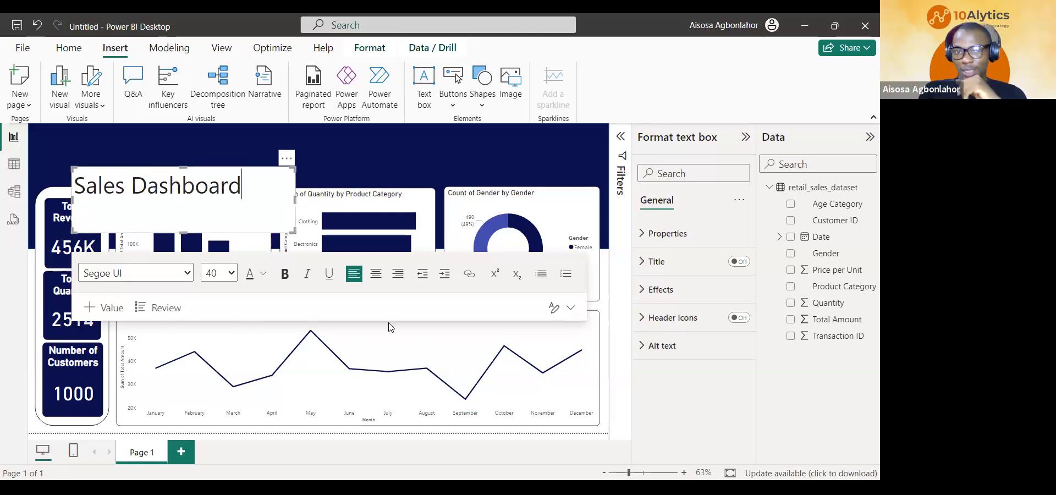
Turn off the background of the Sales Dashboard text box
{"action": "left_click", "coordinate": [655, 265]}
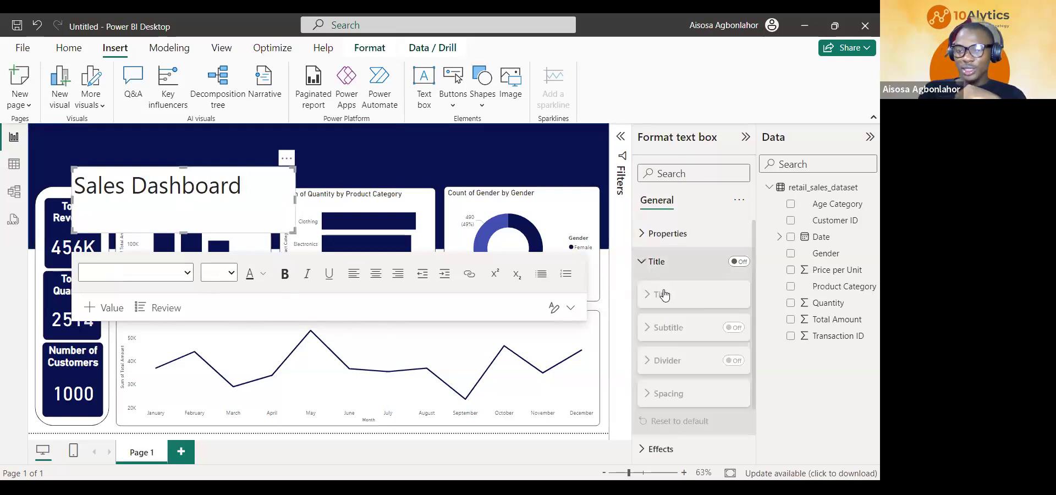
{"action": "left_click", "coordinate": [655, 262]}
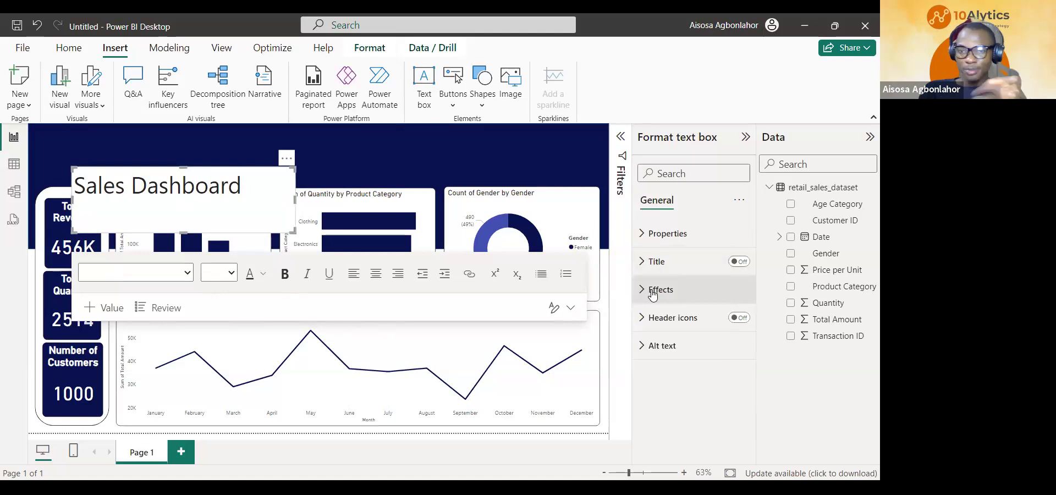
{"action": "left_click", "coordinate": [653, 291]}
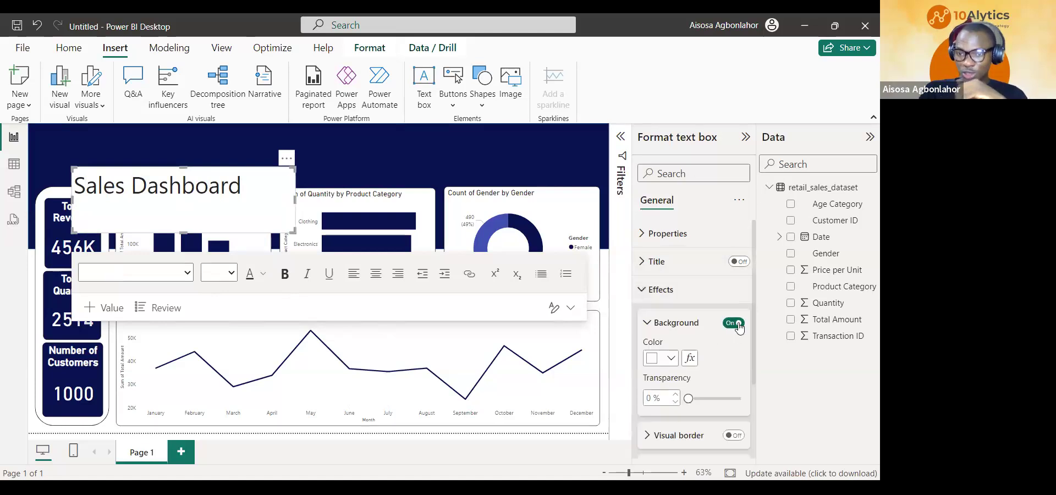
{"action": "left_click", "coordinate": [734, 322]}
Change the Sales Dashboard heading's font color to white and move the text box up into the banner, aligned with the KPI cards
{"action": "left_click_drag", "start_coordinate": [245, 187], "coordinate": [35, 169]}
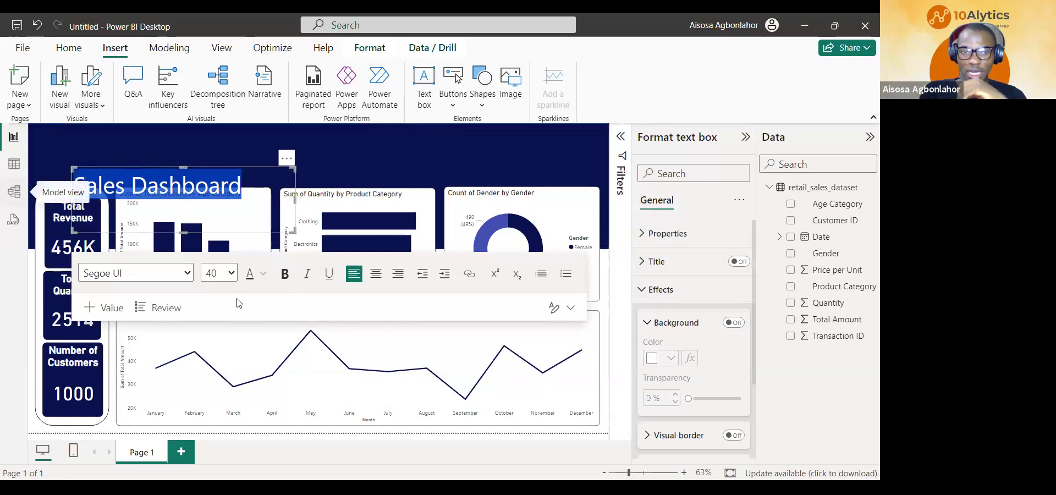
{"action": "left_click", "coordinate": [255, 277]}
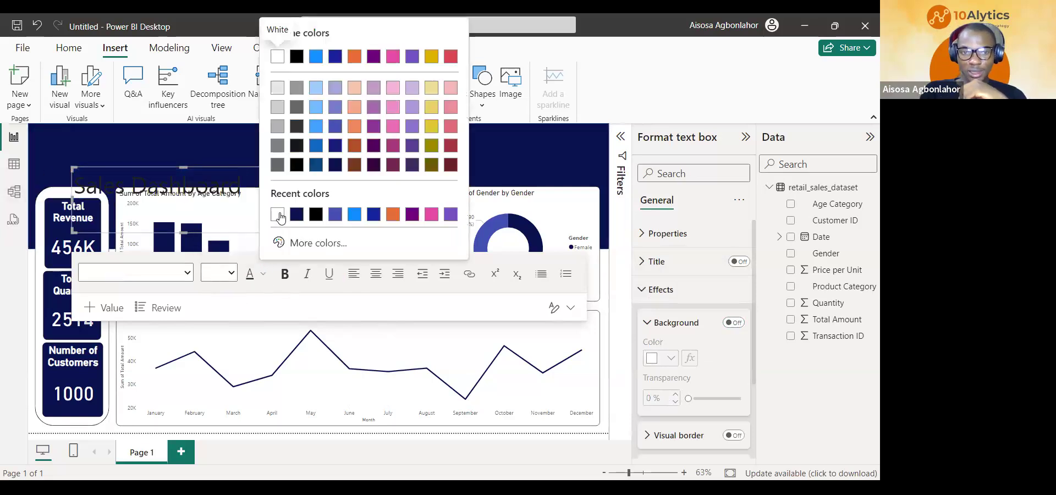
{"action": "left_click", "coordinate": [279, 214]}
{"action": "left_click", "coordinate": [248, 231]}
{"action": "left_click_drag", "start_coordinate": [248, 231], "coordinate": [219, 209]}
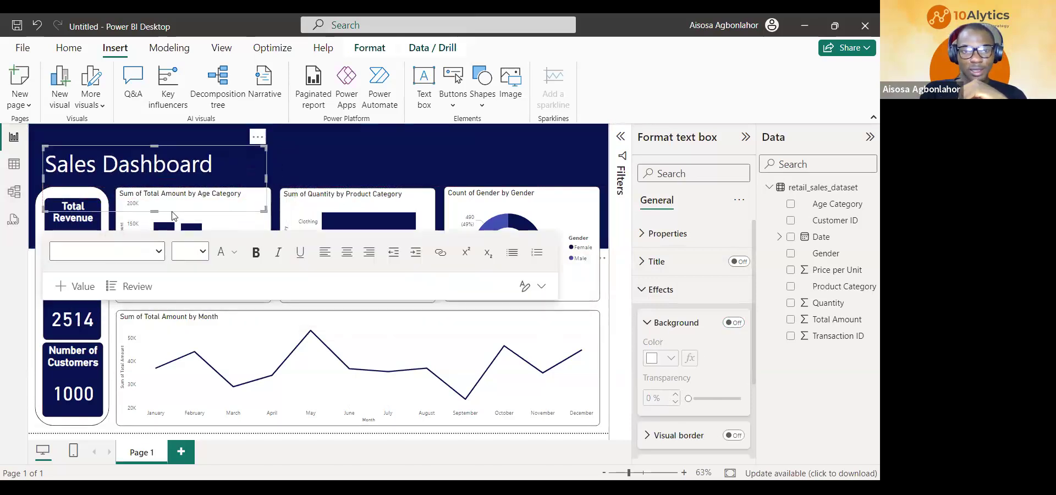
{"action": "left_click", "coordinate": [303, 166]}
{"action": "left_click", "coordinate": [318, 433]}
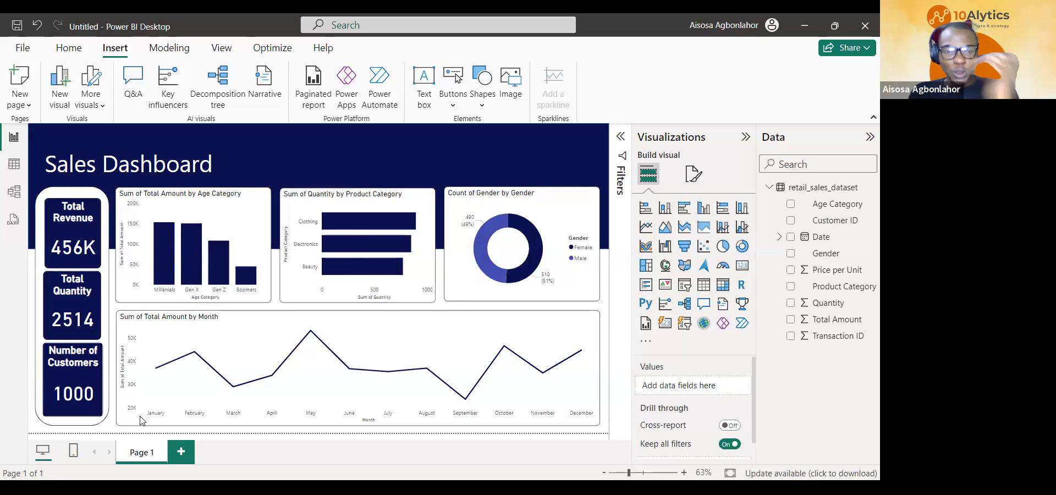
Add a slicer with the Product Category field and move it into the banner above the Count of Gender chart
{"action": "mouse_move", "coordinate": [317, 353]}
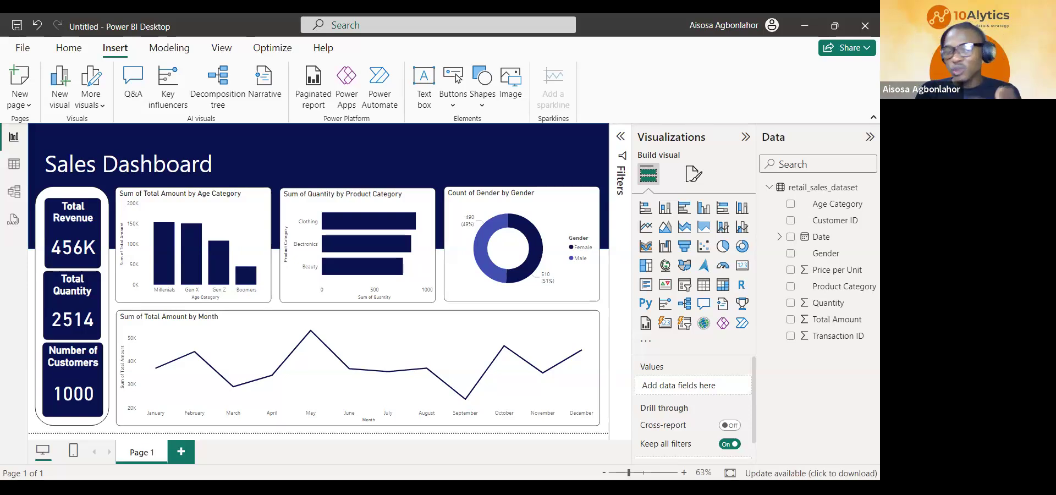
{"action": "mouse_move", "coordinate": [340, 400]}
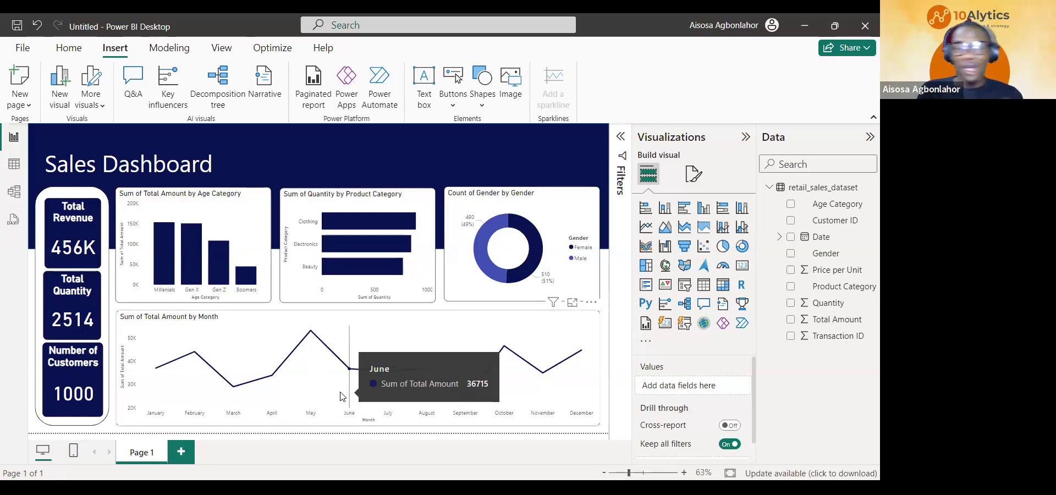
{"action": "left_click", "coordinate": [683, 287]}
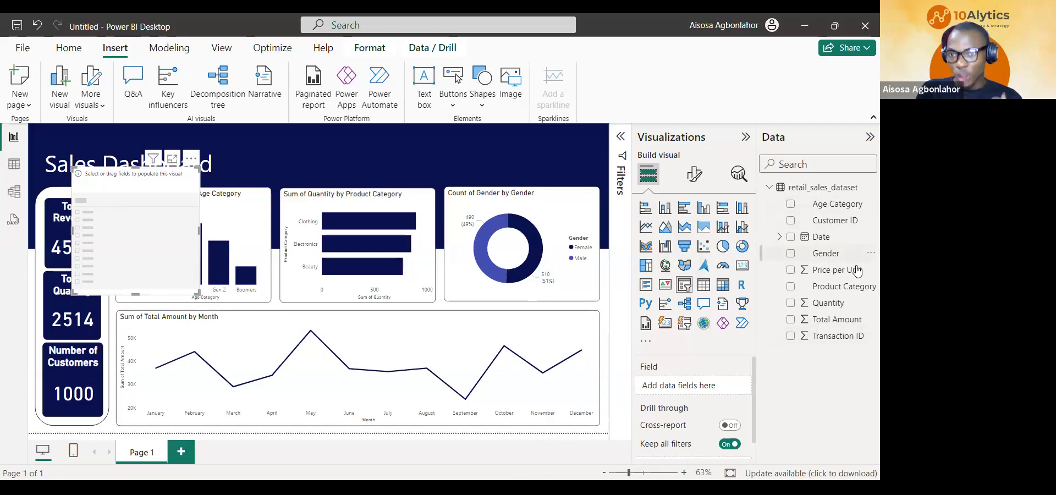
{"action": "left_click_drag", "start_coordinate": [857, 287], "coordinate": [735, 385]}
{"action": "left_click_drag", "start_coordinate": [160, 175], "coordinate": [526, 148]}
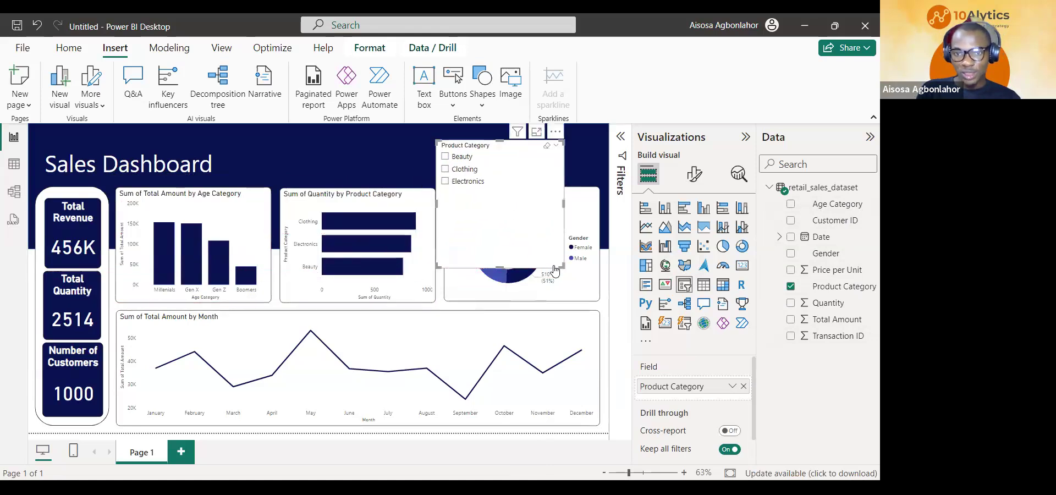
Set the Product Category slicer's style to Tile and reshape it into a wide, short strip just above the gender chart
{"action": "left_click", "coordinate": [695, 174]}
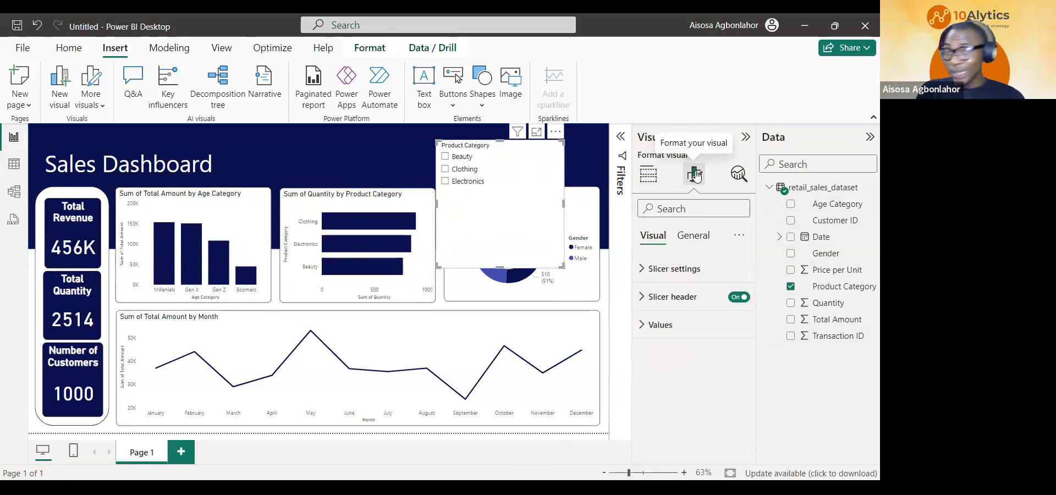
{"action": "left_click", "coordinate": [675, 269]}
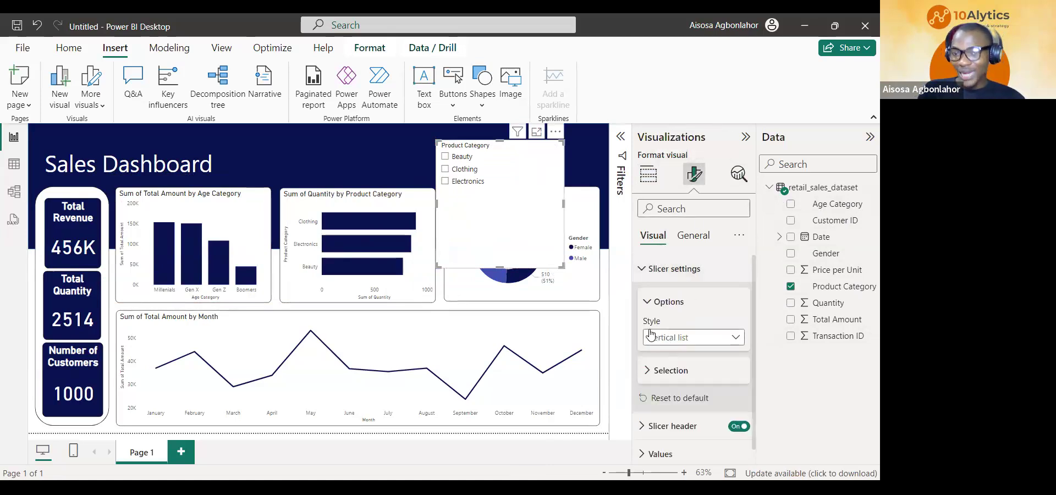
{"action": "left_click", "coordinate": [675, 339]}
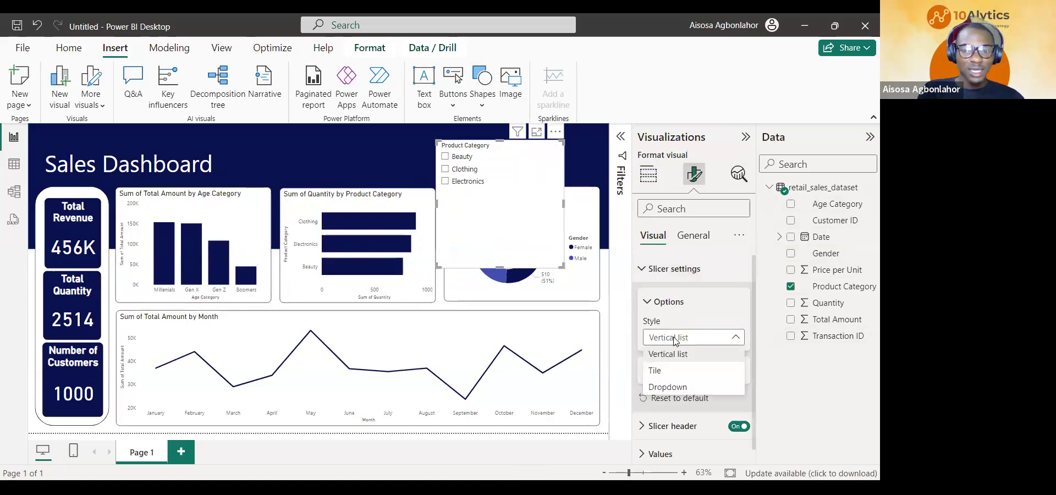
{"action": "left_click", "coordinate": [684, 388]}
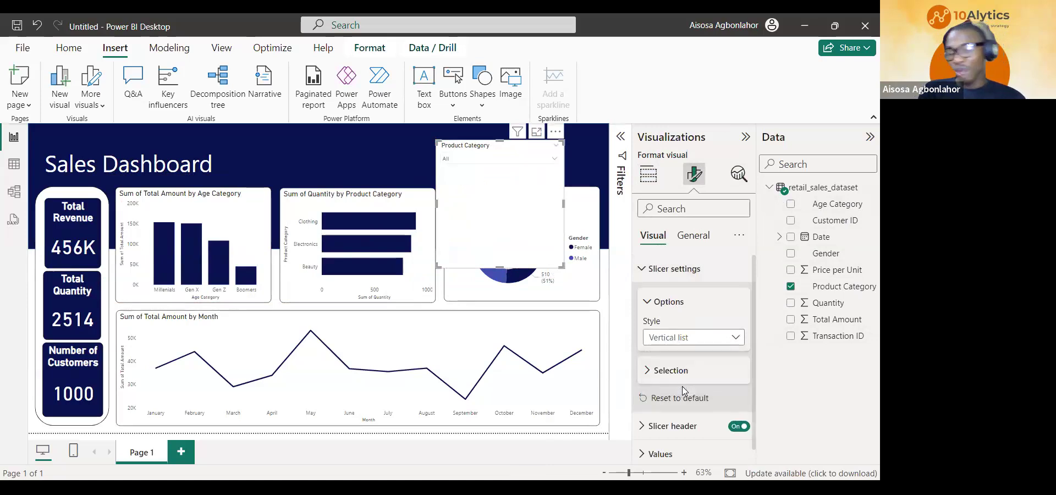
{"action": "left_click", "coordinate": [695, 337]}
{"action": "left_click", "coordinate": [684, 370]}
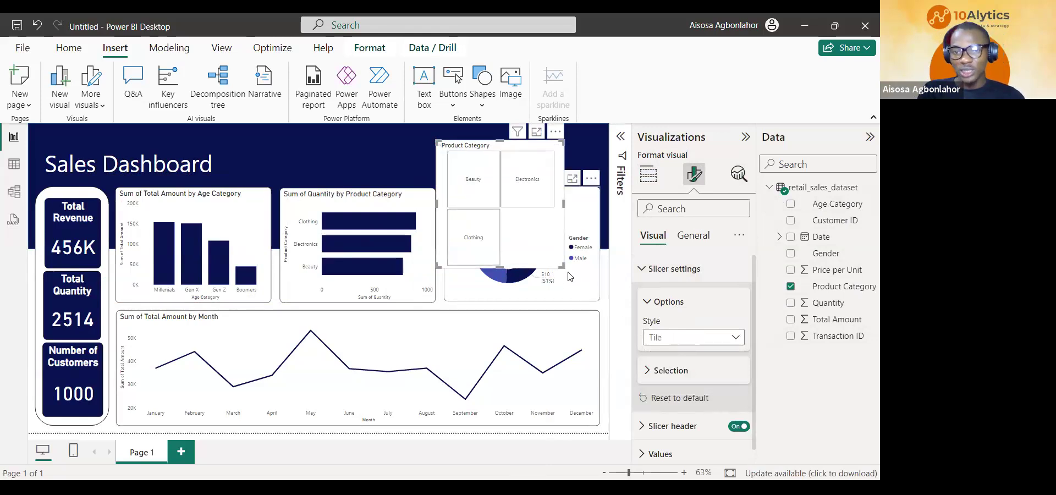
{"action": "left_click_drag", "start_coordinate": [562, 266], "coordinate": [600, 175]}
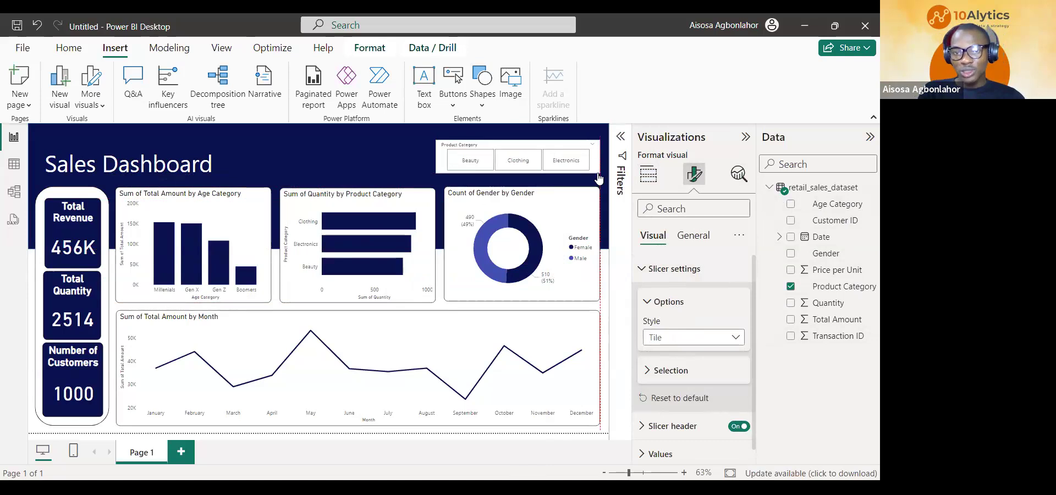
{"action": "left_click_drag", "start_coordinate": [551, 145], "coordinate": [552, 157]}
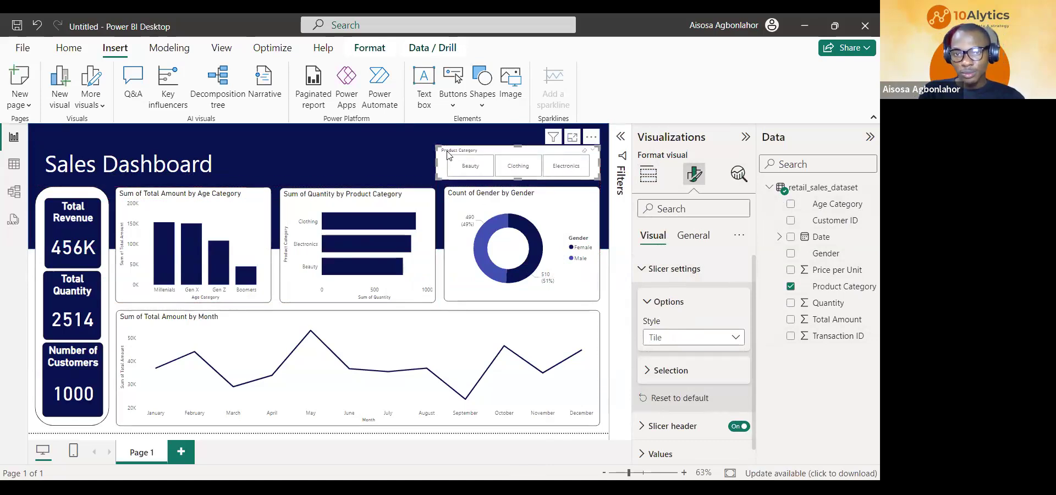
Turn off the Product Category slicer's overall background
{"action": "left_click", "coordinate": [692, 235]}
{"action": "left_click", "coordinate": [655, 325]}
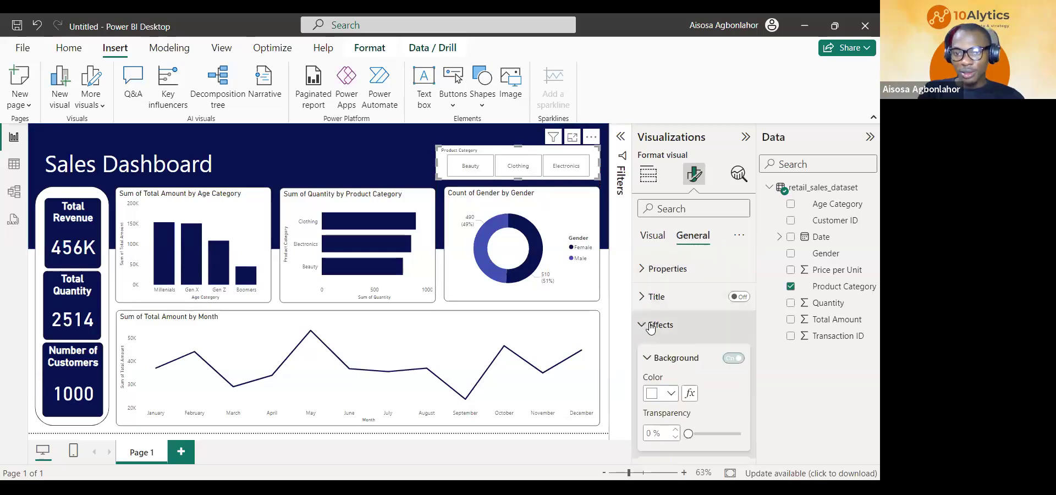
{"action": "left_click", "coordinate": [735, 358]}
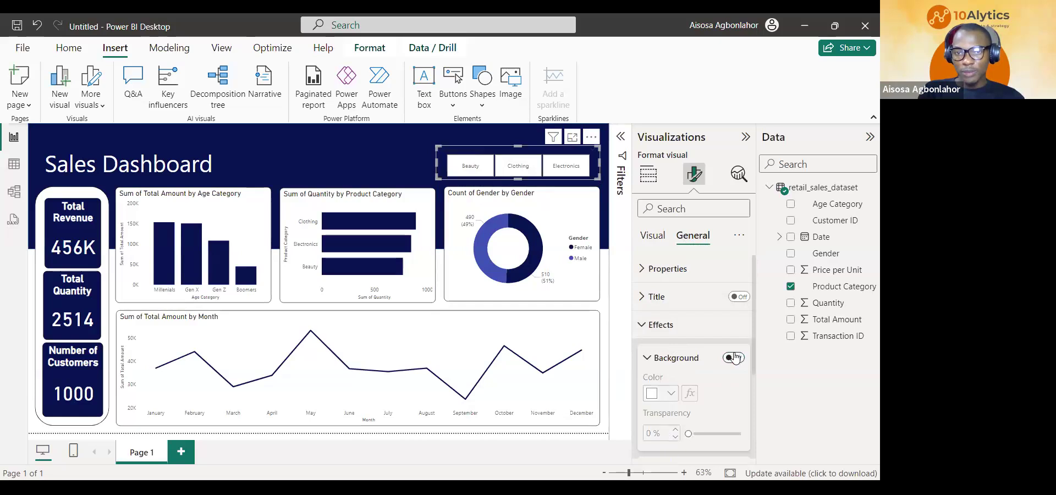
{"action": "left_click", "coordinate": [656, 325]}
{"action": "left_click", "coordinate": [656, 325]}
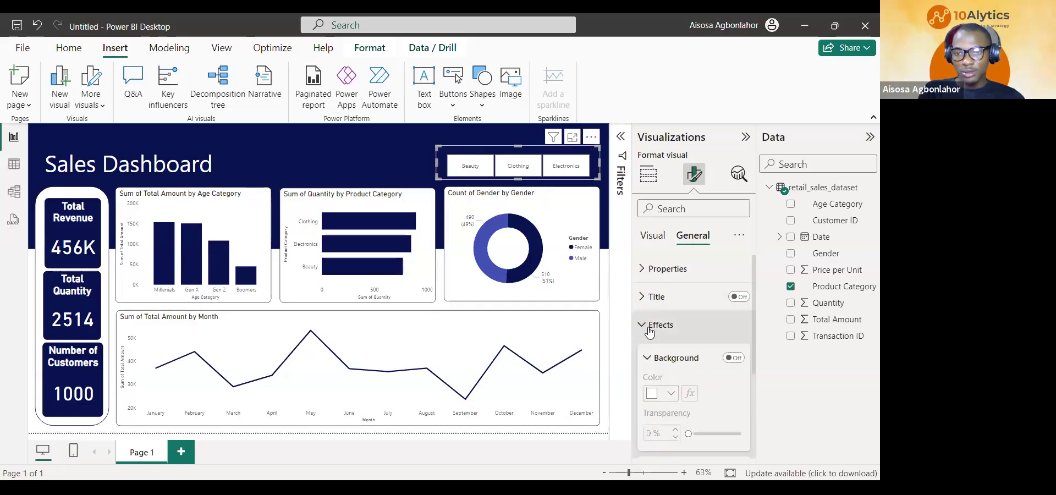
Set the slicer's visual border to white with rounded corners of 9 px
{"action": "scroll", "coordinate": [650, 330], "scroll_direction": "down", "scroll_amount": 2}
{"action": "left_click", "coordinate": [731, 379]}
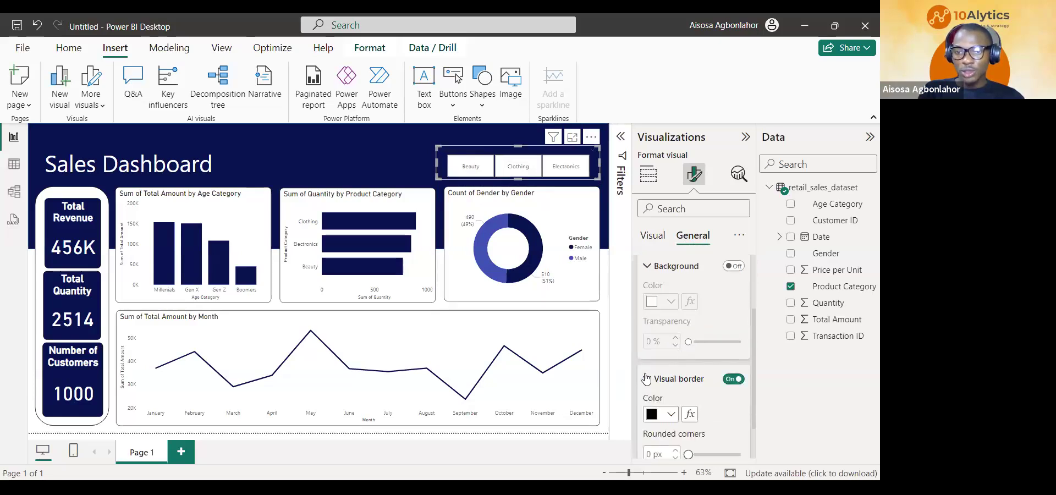
{"action": "scroll", "coordinate": [670, 355], "scroll_direction": "down", "scroll_amount": 1}
{"action": "left_click", "coordinate": [672, 354]}
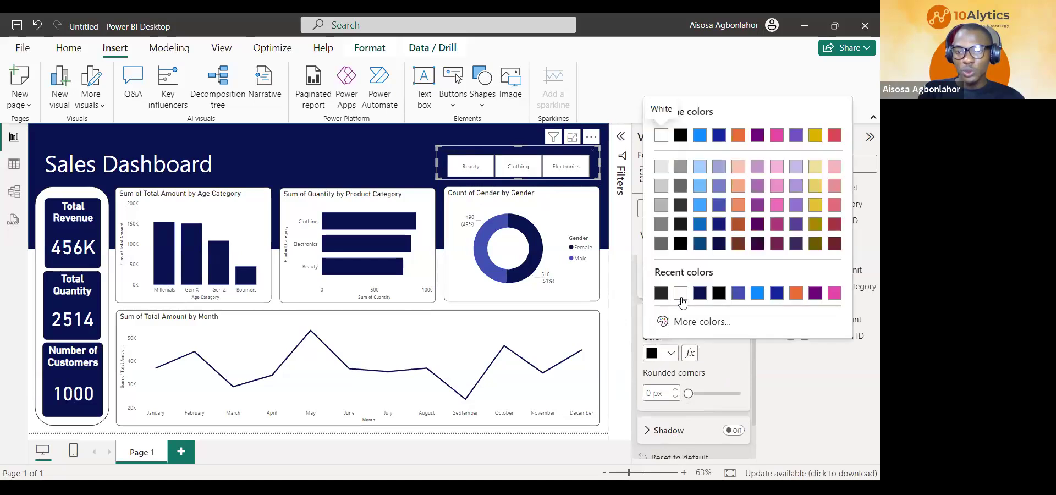
{"action": "left_click", "coordinate": [680, 300]}
{"action": "left_click", "coordinate": [655, 395]}
{"action": "type", "text": "9"}
Set the background color of the slicer's values to the recently used dark navy
{"action": "scroll", "coordinate": [746, 295], "scroll_direction": "up", "scroll_amount": 1}
{"action": "scroll", "coordinate": [745, 295], "scroll_direction": "up", "scroll_amount": 2}
{"action": "left_click", "coordinate": [660, 299]}
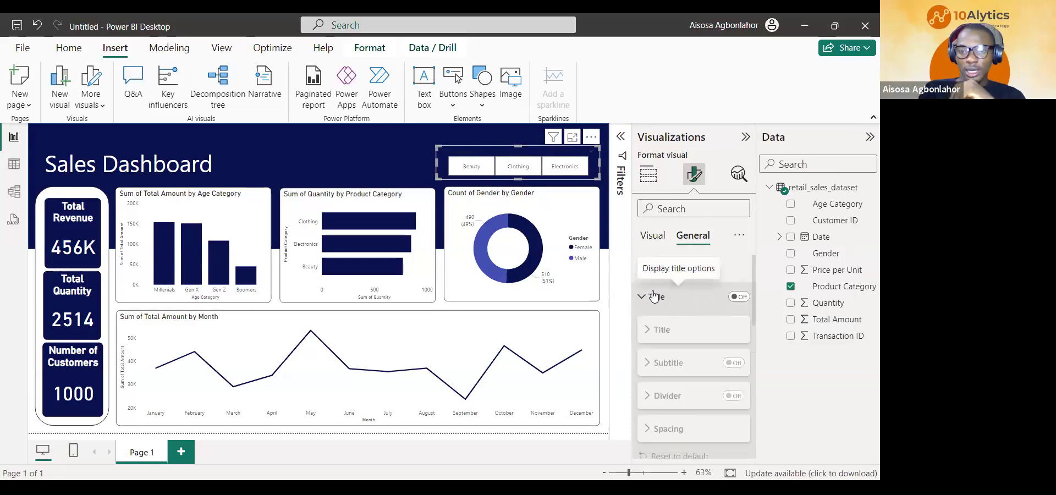
{"action": "left_click", "coordinate": [654, 297]}
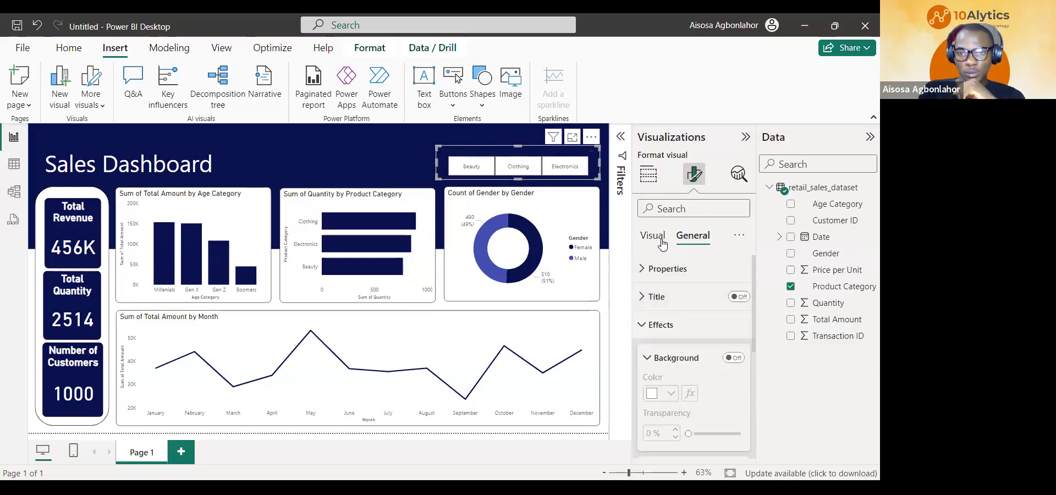
{"action": "left_click", "coordinate": [652, 235]}
{"action": "left_click", "coordinate": [663, 270]}
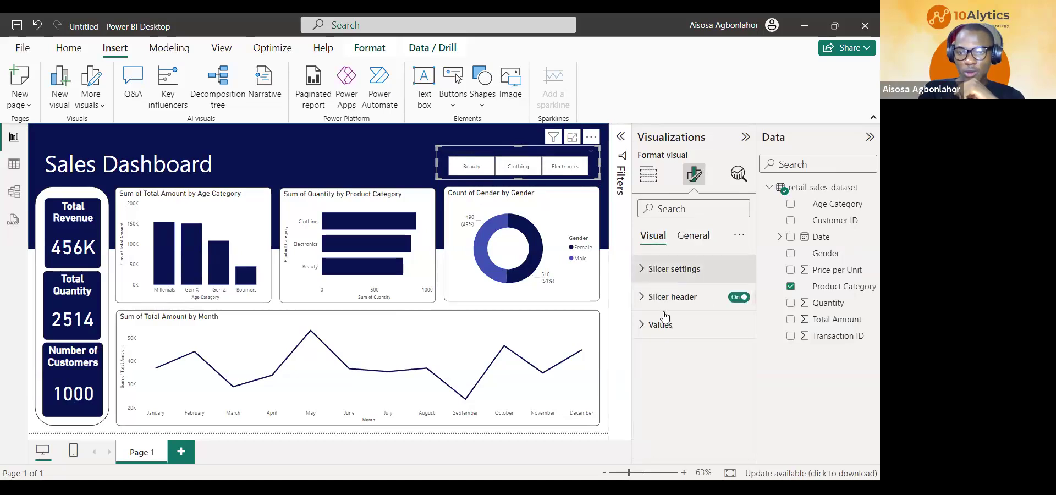
{"action": "left_click", "coordinate": [641, 326]}
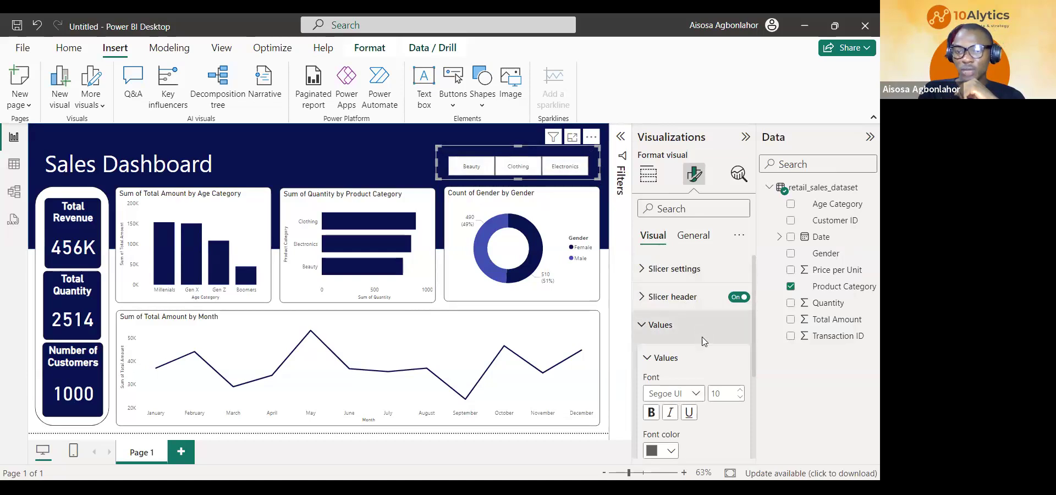
{"action": "scroll", "coordinate": [699, 344], "scroll_direction": "down", "scroll_amount": 3}
{"action": "left_click", "coordinate": [656, 422]}
{"action": "left_click", "coordinate": [670, 419]}
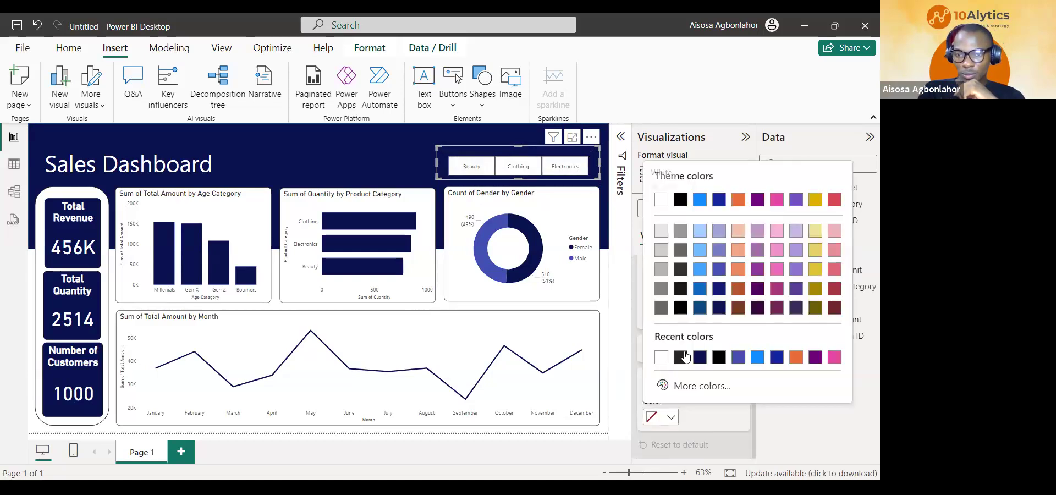
{"action": "left_click", "coordinate": [700, 358]}
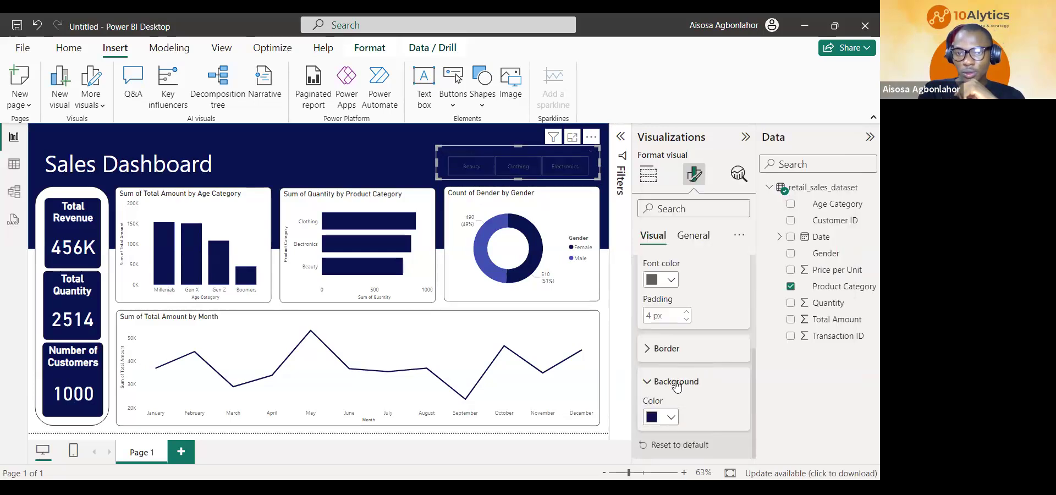
Set the slicer values' font color to white and their font size to 13
{"action": "scroll", "coordinate": [664, 347], "scroll_direction": "up", "scroll_amount": 1}
{"action": "left_click", "coordinate": [669, 337]}
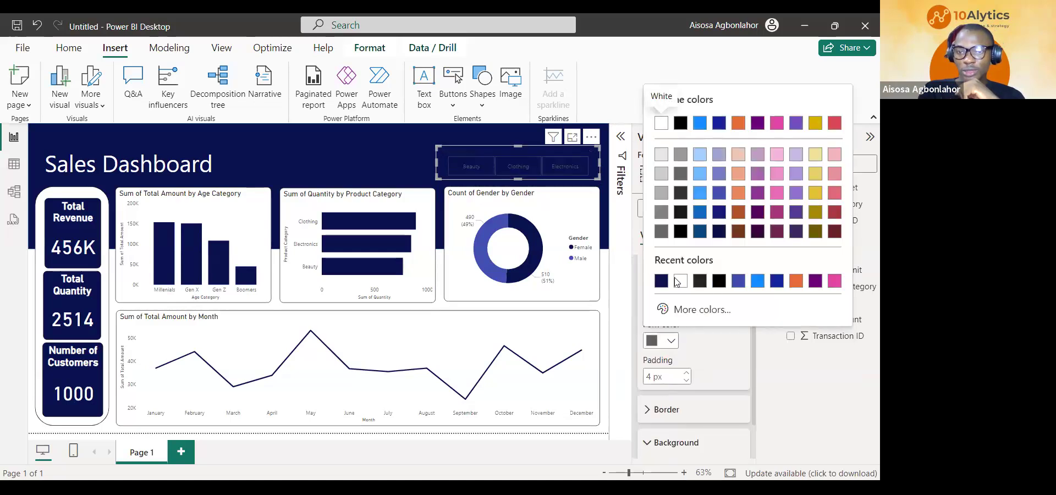
{"action": "left_click", "coordinate": [657, 118]}
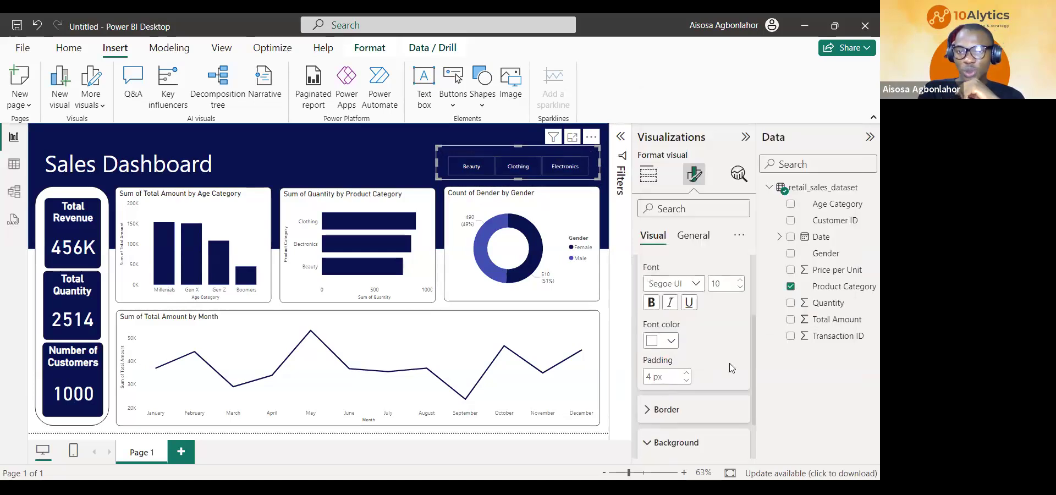
{"action": "left_click", "coordinate": [740, 279]}
{"action": "left_click", "coordinate": [740, 279]}
{"action": "left_click", "coordinate": [741, 279]}
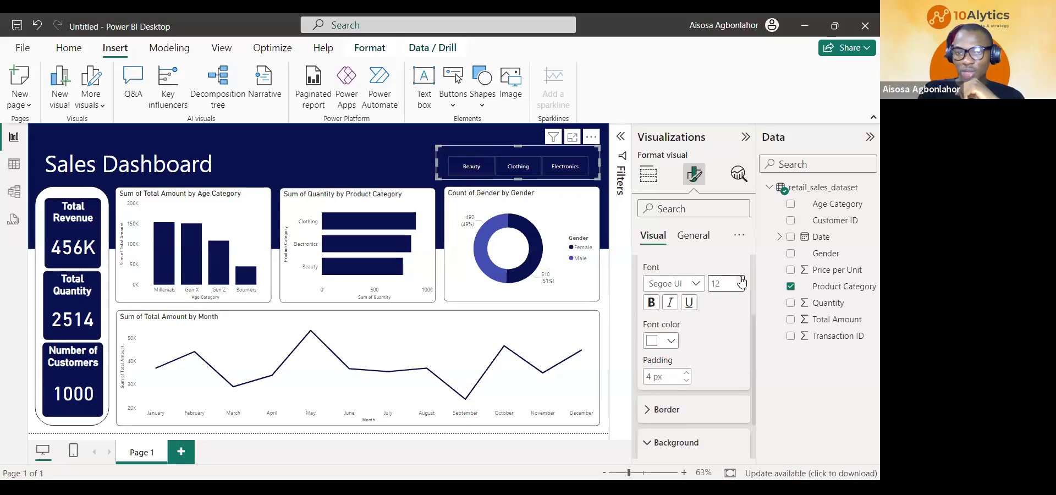
{"action": "scroll", "coordinate": [693, 297], "scroll_direction": "up", "scroll_amount": 4}
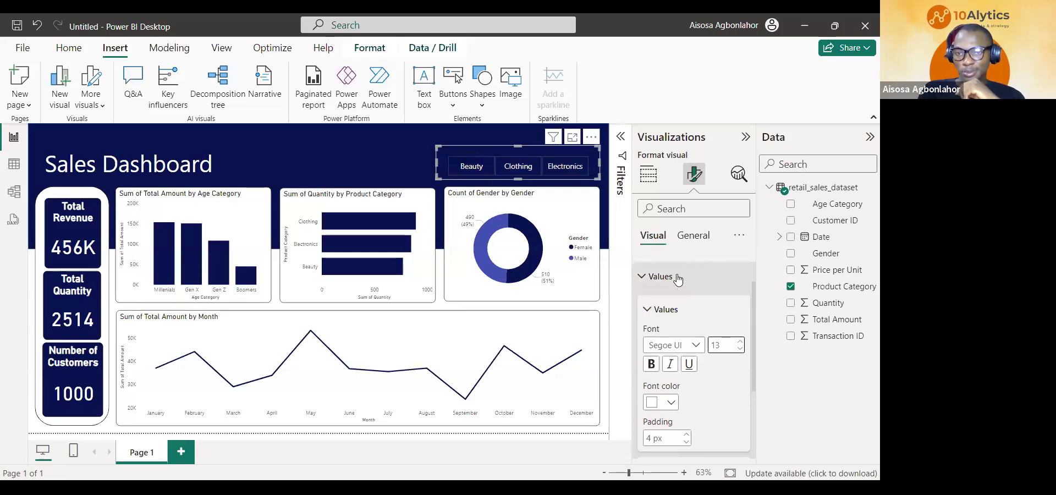
{"action": "left_click", "coordinate": [659, 310]}
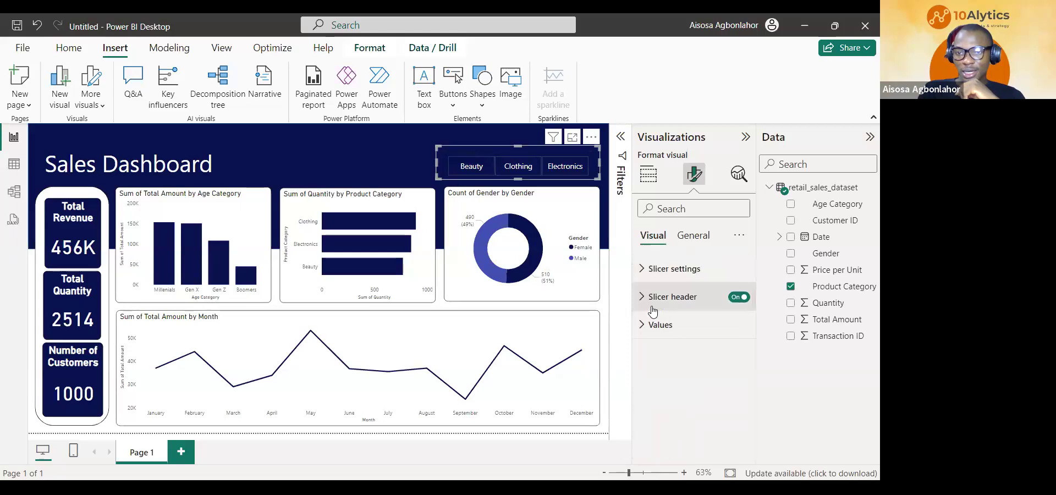
Set the slicer header's font color to white and turn the slicer header off
{"action": "left_click", "coordinate": [660, 295]}
{"action": "scroll", "coordinate": [665, 330], "scroll_direction": "down", "scroll_amount": 3}
{"action": "left_click", "coordinate": [666, 337]}
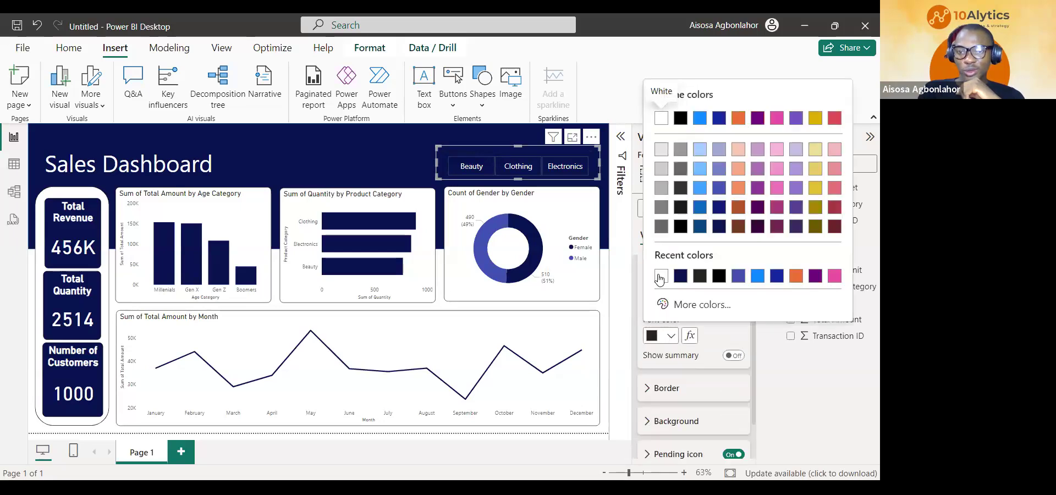
{"action": "left_click", "coordinate": [660, 277]}
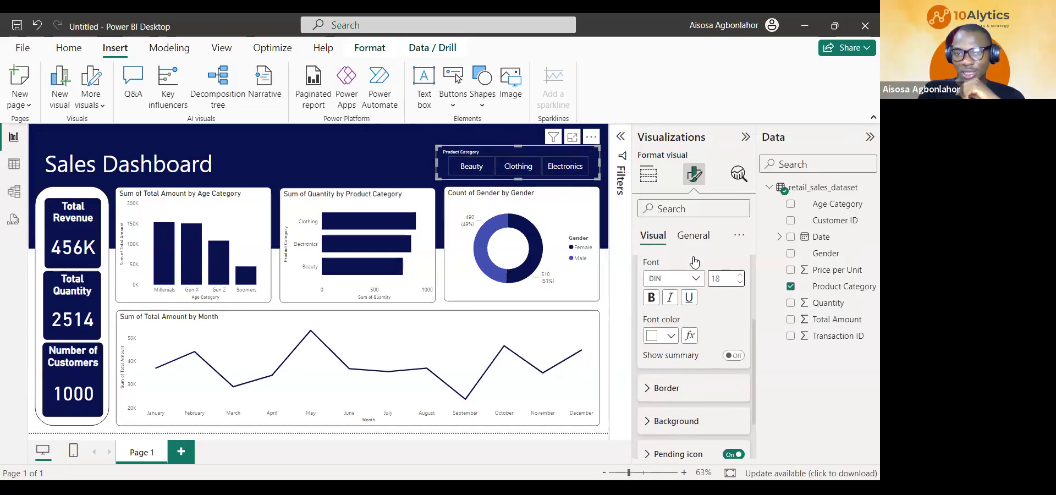
{"action": "scroll", "coordinate": [715, 297], "scroll_direction": "up", "scroll_amount": 3}
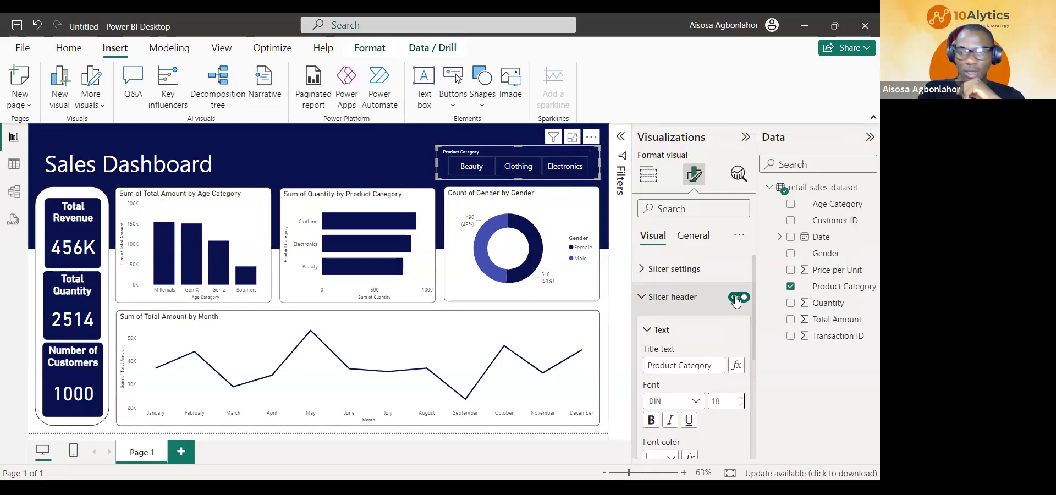
{"action": "left_click", "coordinate": [739, 297]}
{"action": "left_click", "coordinate": [696, 247]}
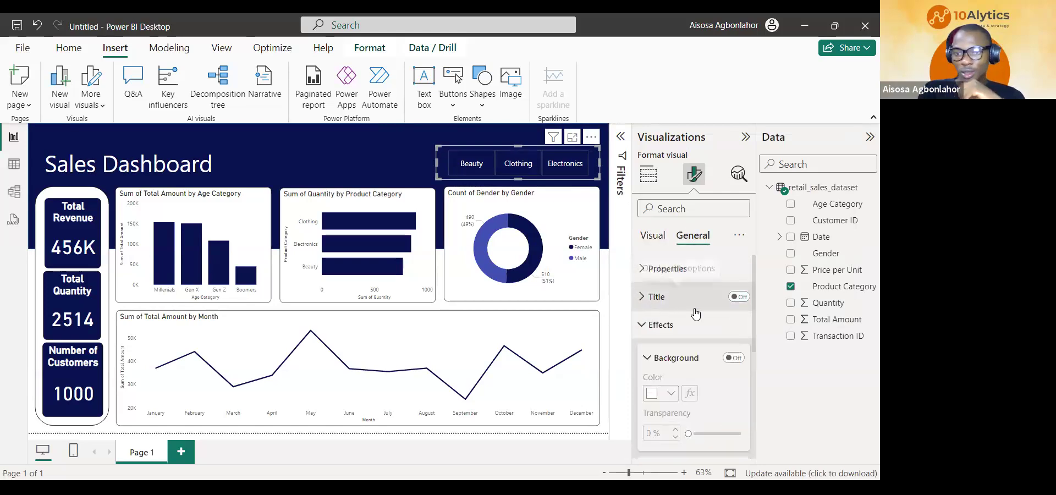
Turn on the slicer's title and set its text to Product Category
{"action": "left_click", "coordinate": [688, 300]}
{"action": "left_click", "coordinate": [708, 301]}
{"action": "left_click", "coordinate": [739, 298]}
{"action": "left_click", "coordinate": [655, 297]}
{"action": "left_click", "coordinate": [670, 361]}
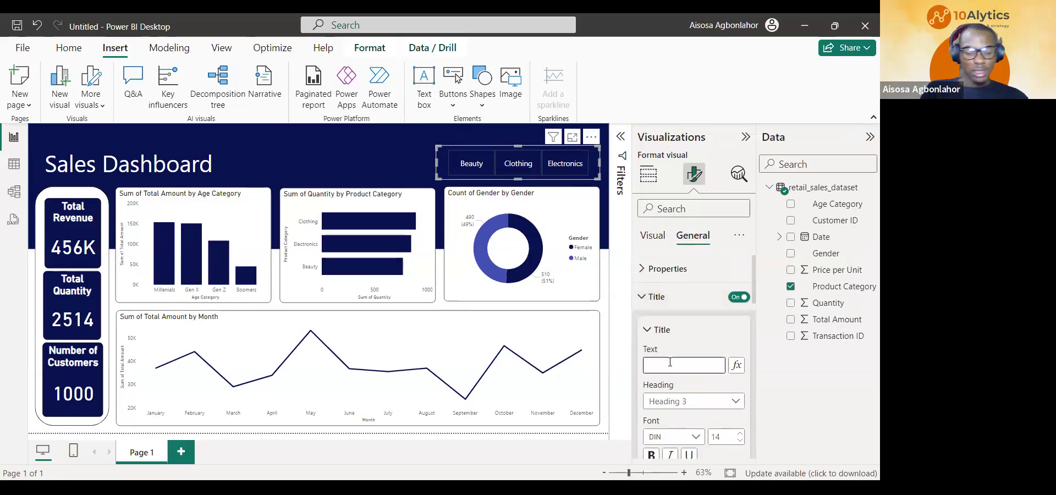
{"action": "type", "text": "Product Category"}
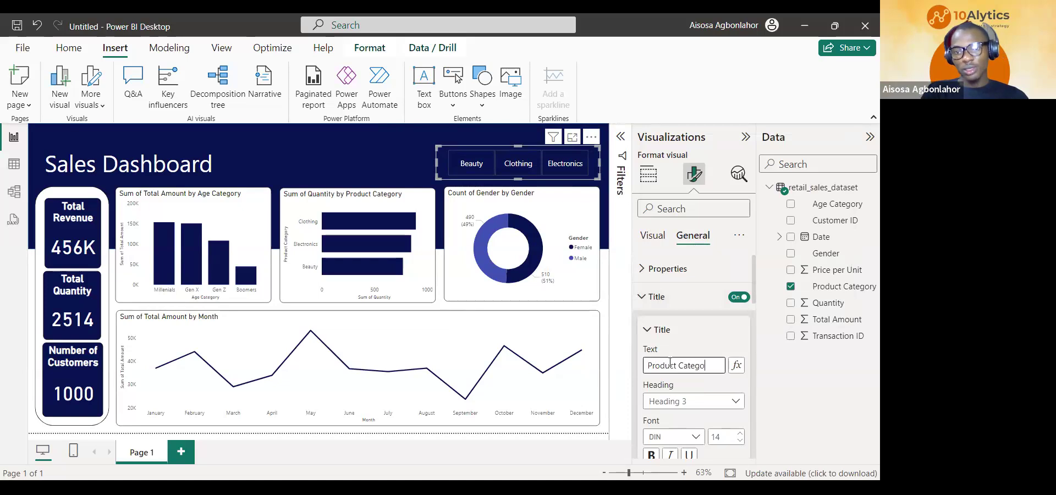
Set the text color of the slicer's title to white
{"action": "scroll", "coordinate": [696, 427], "scroll_direction": "down", "scroll_amount": 1}
{"action": "scroll", "coordinate": [674, 427], "scroll_direction": "down", "scroll_amount": 1}
{"action": "left_click", "coordinate": [669, 433]}
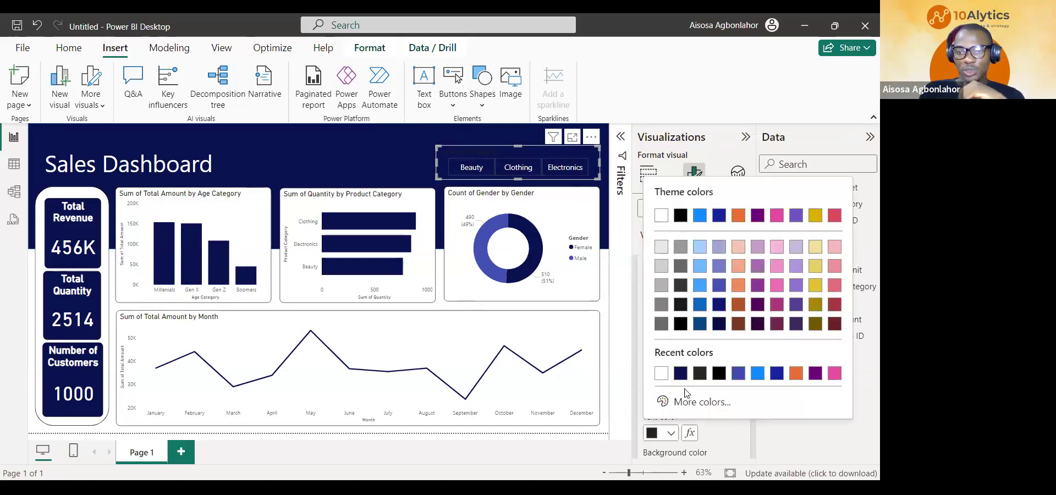
{"action": "left_click", "coordinate": [662, 375]}
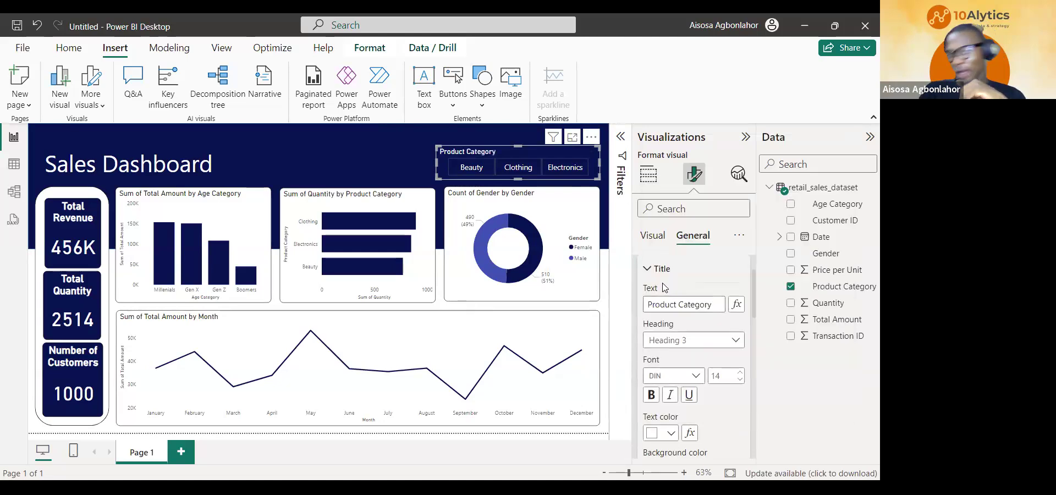
Set the border color of the slicer's values to white and deselect the slicer
{"action": "left_click", "coordinate": [652, 236]}
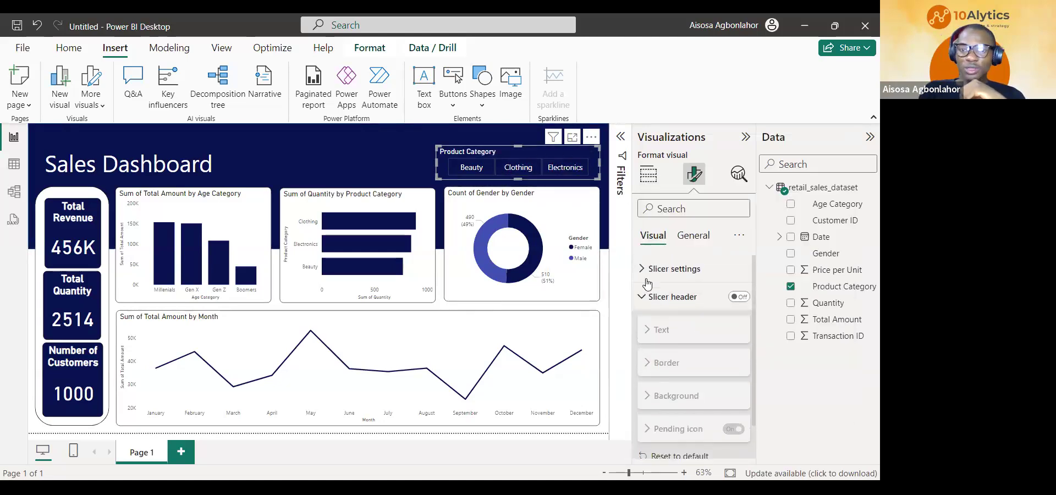
{"action": "left_click", "coordinate": [646, 298]}
{"action": "left_click", "coordinate": [650, 324]}
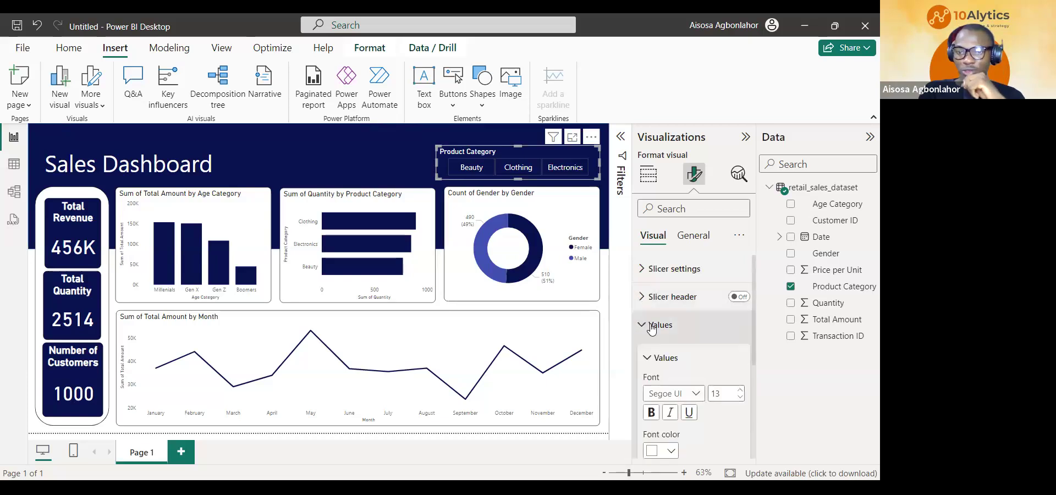
{"action": "scroll", "coordinate": [685, 386], "scroll_direction": "down", "scroll_amount": 3}
{"action": "scroll", "coordinate": [685, 387], "scroll_direction": "down", "scroll_amount": 2}
{"action": "left_click", "coordinate": [667, 347]}
{"action": "scroll", "coordinate": [673, 374], "scroll_direction": "down", "scroll_amount": 1}
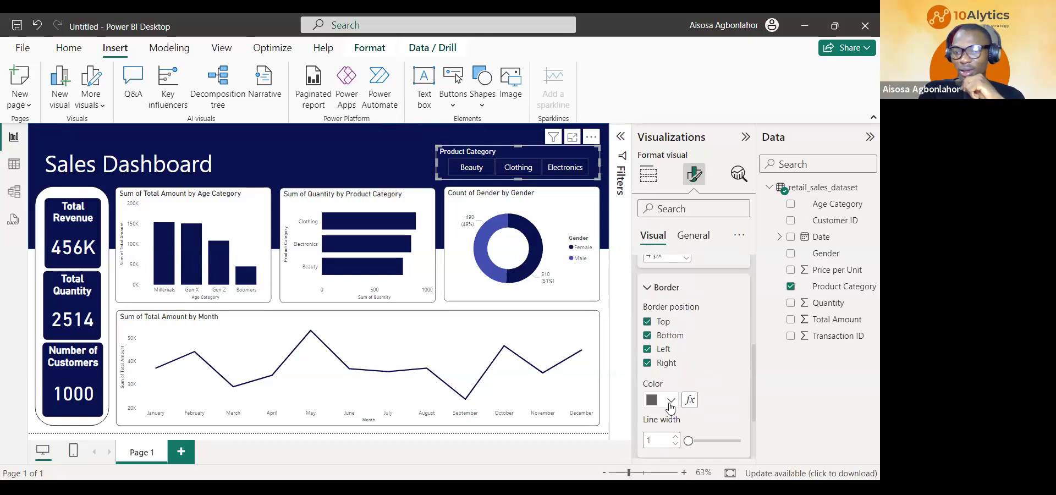
{"action": "left_click", "coordinate": [671, 400]}
{"action": "left_click", "coordinate": [661, 340]}
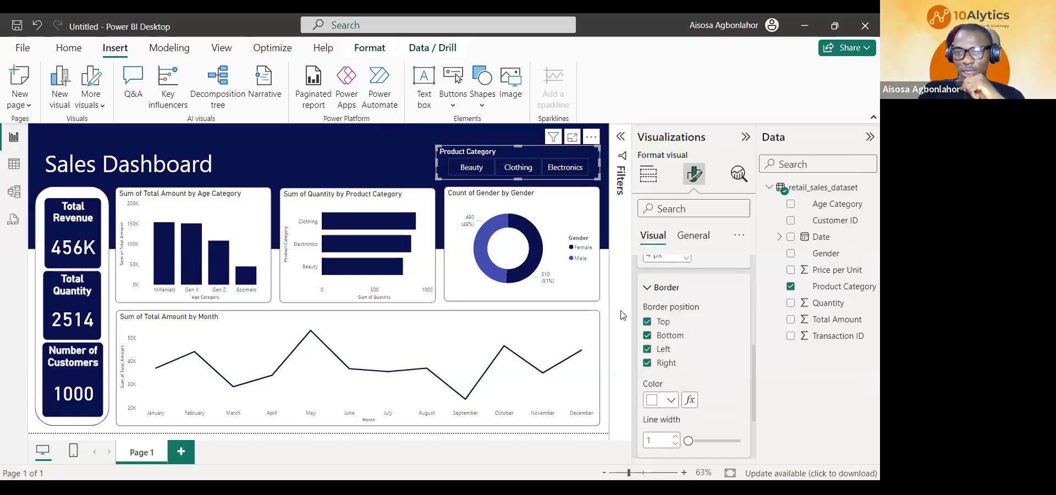
{"action": "left_click", "coordinate": [608, 282]}
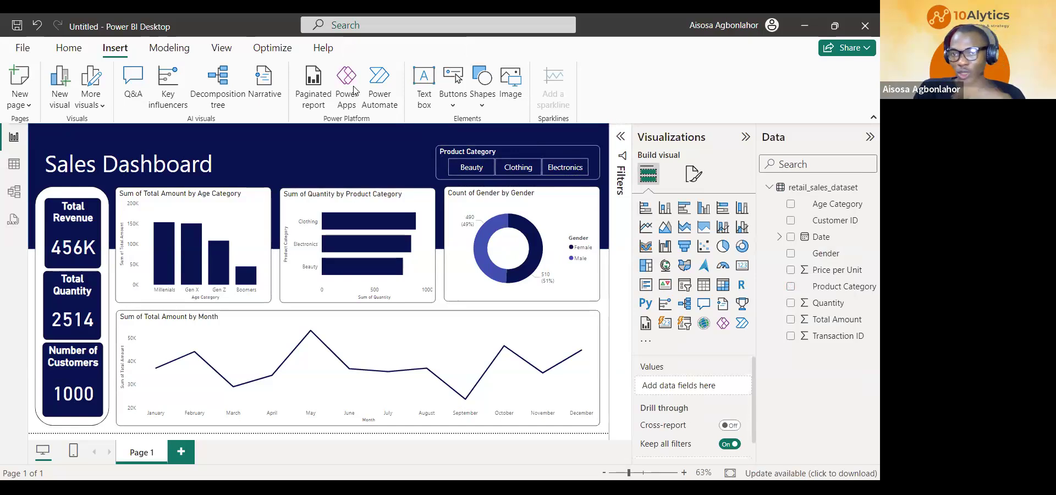
Test the Product Category slicer by filtering the dashboard by Beauty, Clothing and Electronics in turn, and clear the selection
{"action": "left_click", "coordinate": [479, 171]}
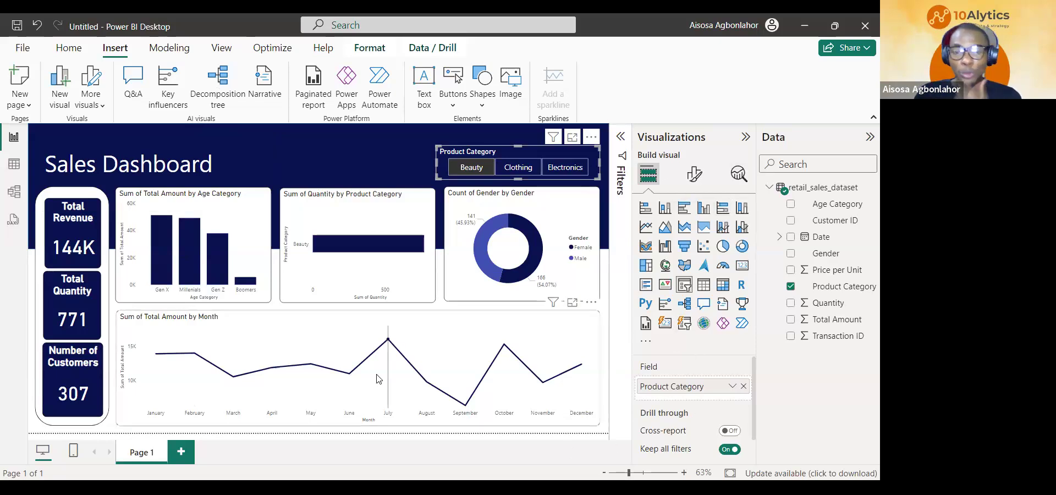
{"action": "mouse_move", "coordinate": [385, 369]}
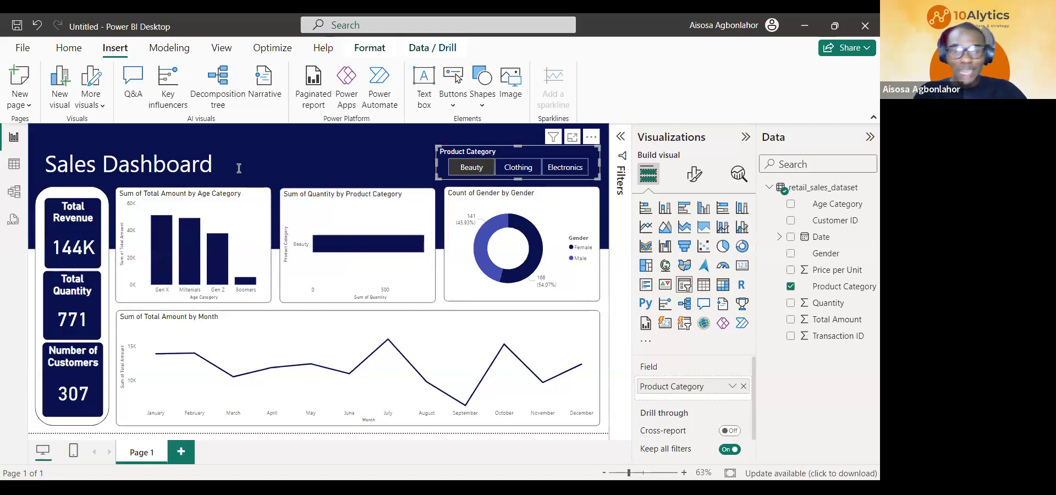
{"action": "mouse_move", "coordinate": [167, 264]}
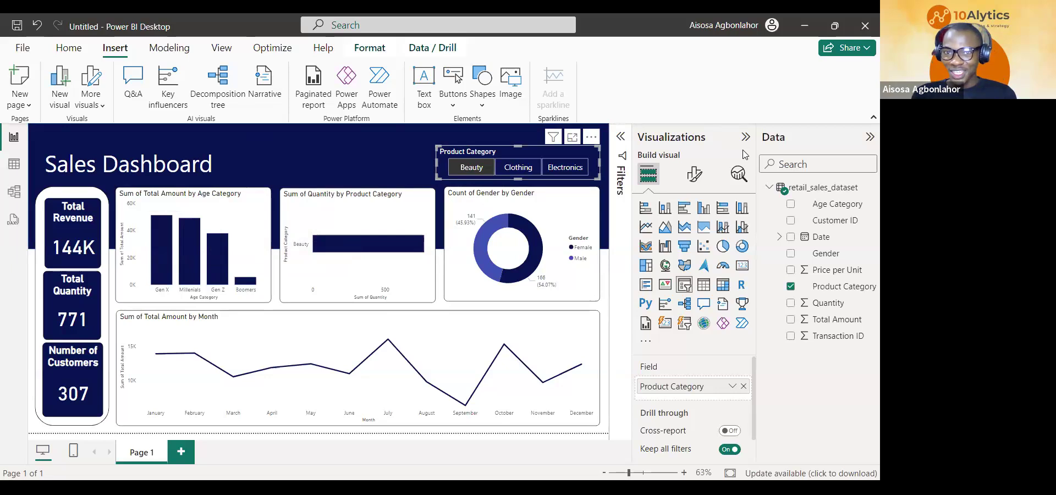
{"action": "left_click", "coordinate": [514, 171]}
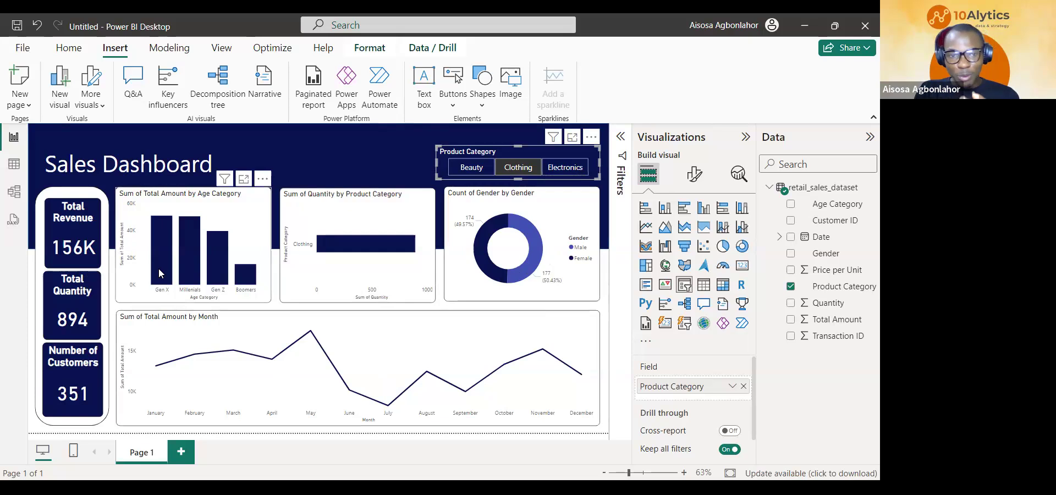
{"action": "left_click", "coordinate": [570, 171]}
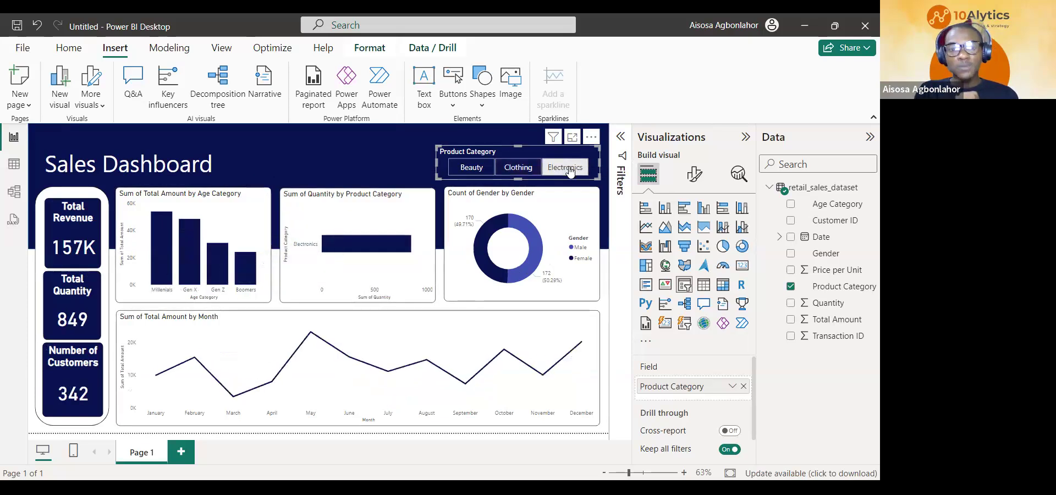
{"action": "mouse_move", "coordinate": [325, 383]}
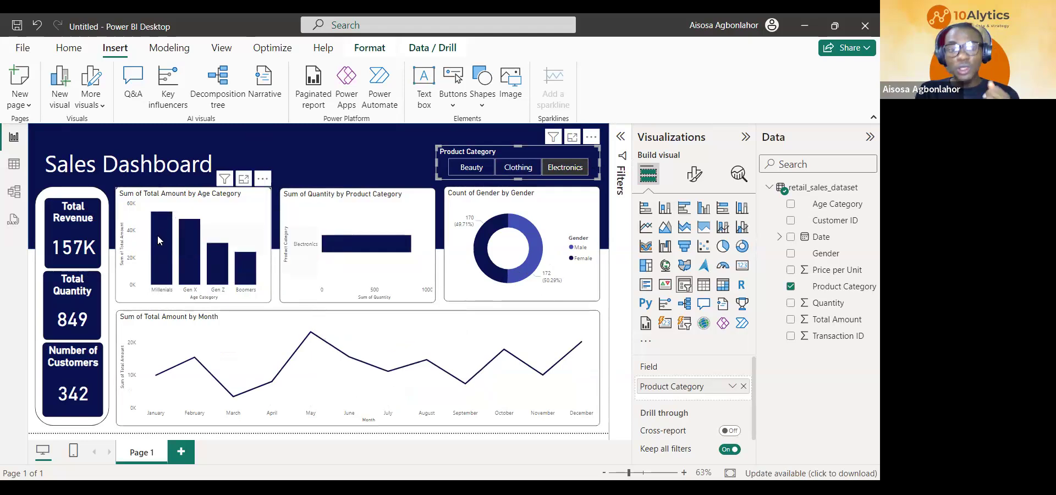
{"action": "mouse_move", "coordinate": [158, 243]}
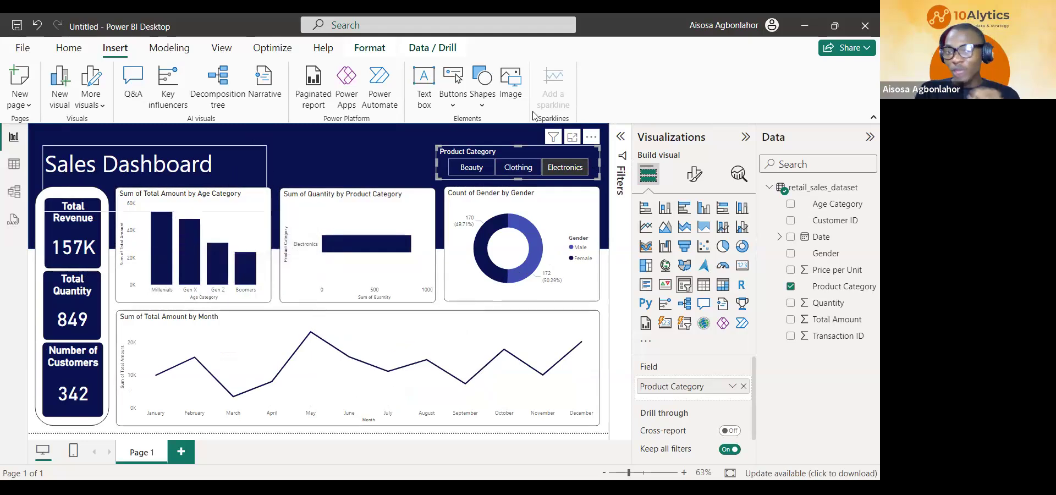
{"action": "left_click", "coordinate": [572, 174]}
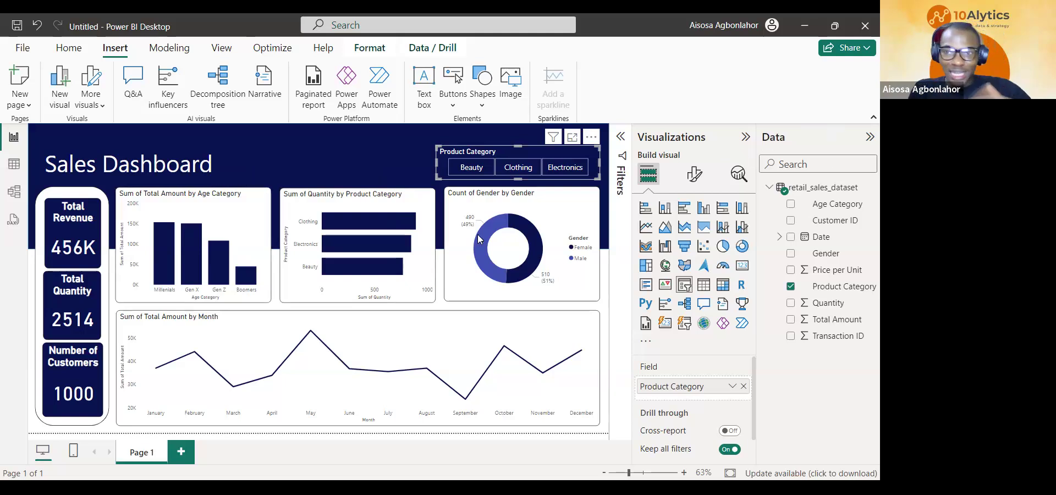
{"action": "mouse_move", "coordinate": [253, 282]}
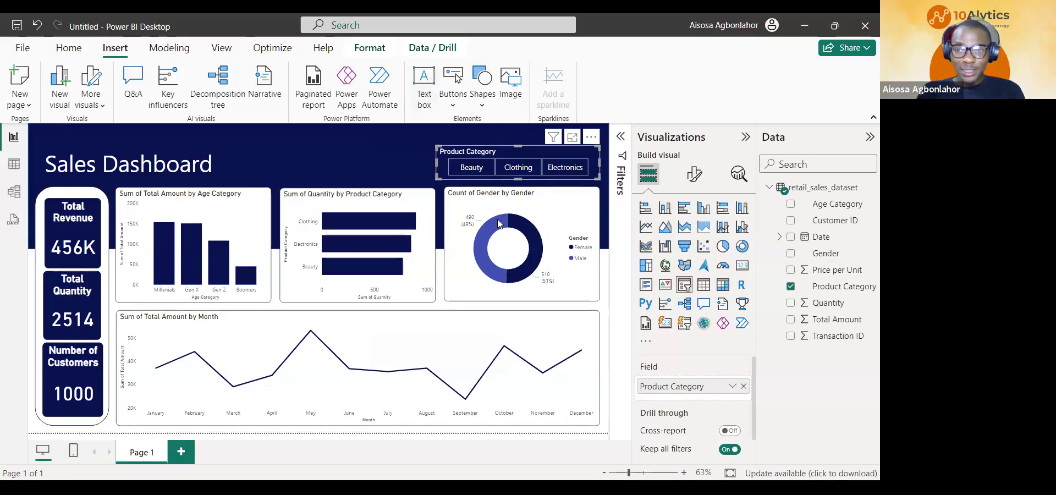
{"action": "mouse_move", "coordinate": [579, 332]}
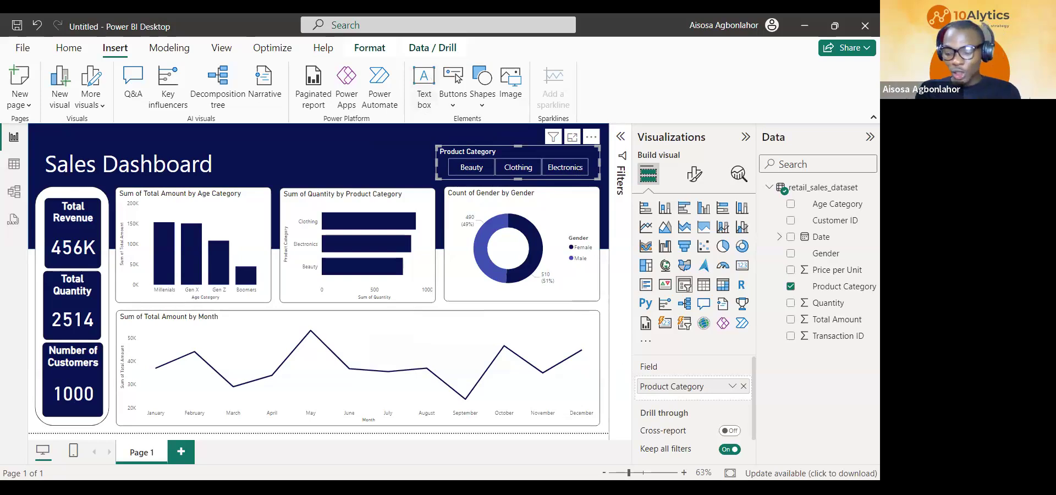
Switch to the presentation with the "Who is a Data Analyst?" slide
{"action": "left_click", "coordinate": [566, 446]}
{"action": "left_click", "coordinate": [566, 430]}
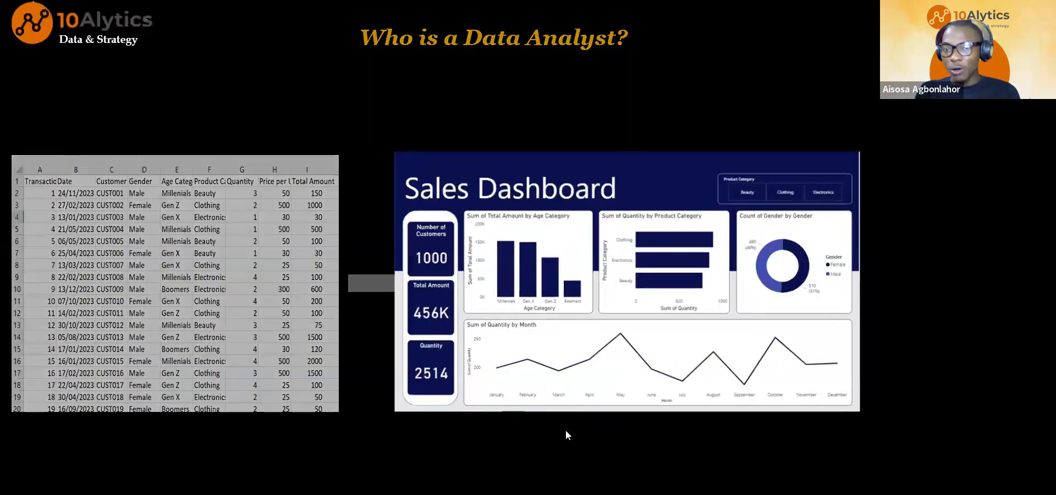